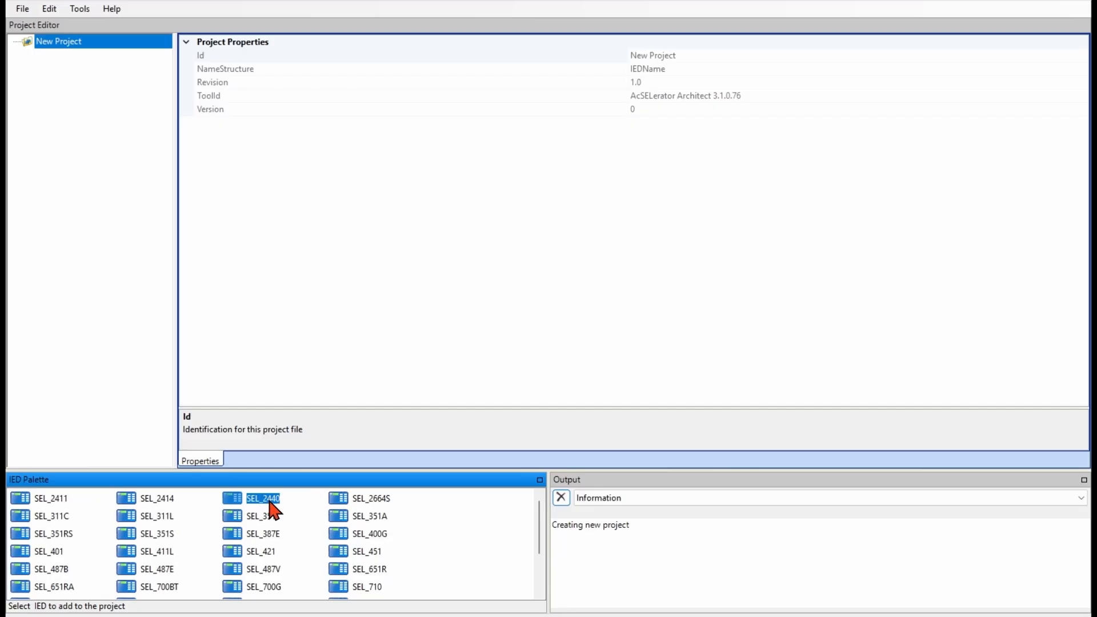
Add an SEL_2440 device to the project with class file version 006 (R300 or later), named SEL_2440_DPAC
drag(267, 503, 78, 102)
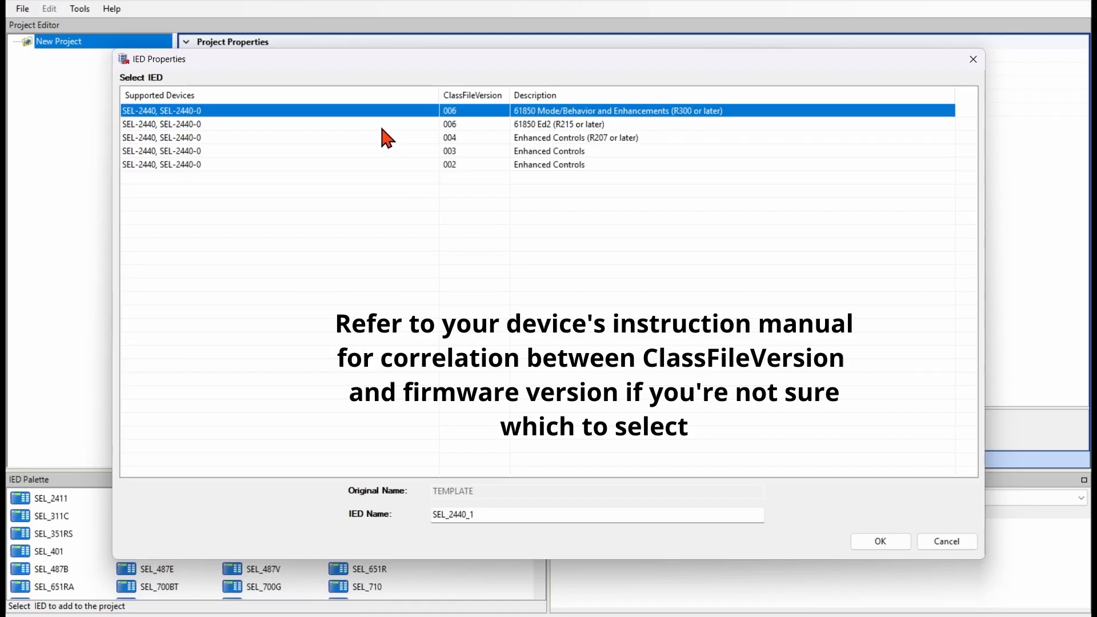
click(506, 513)
key(BackSpace)
text(dp)
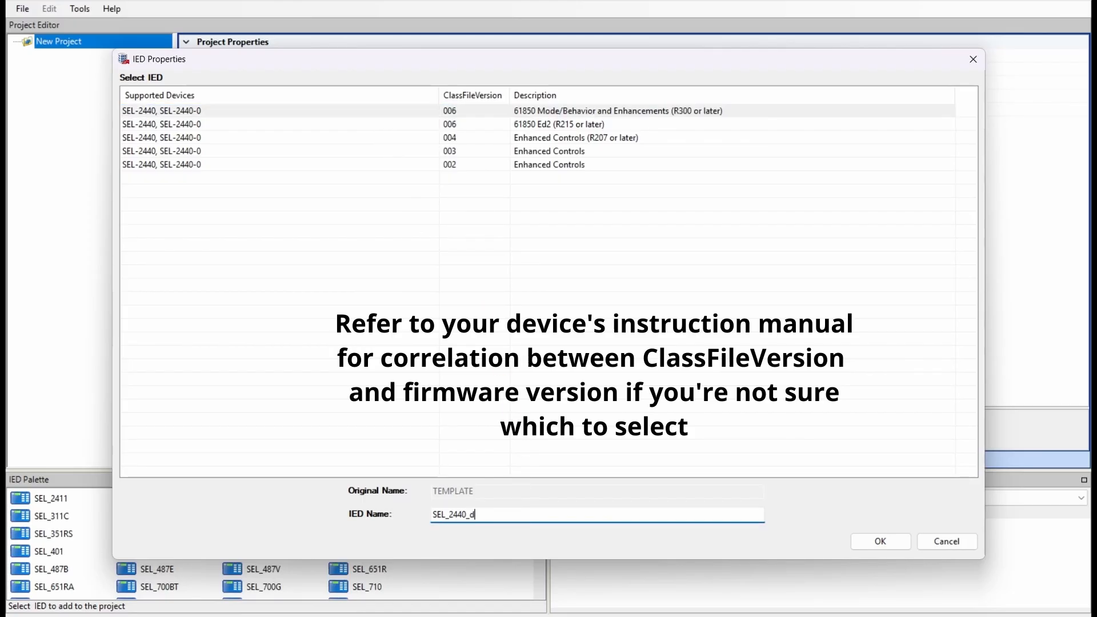
key(BackSpace)
key(BackSpace)
key(Caps_Lock)
text(DPAC)
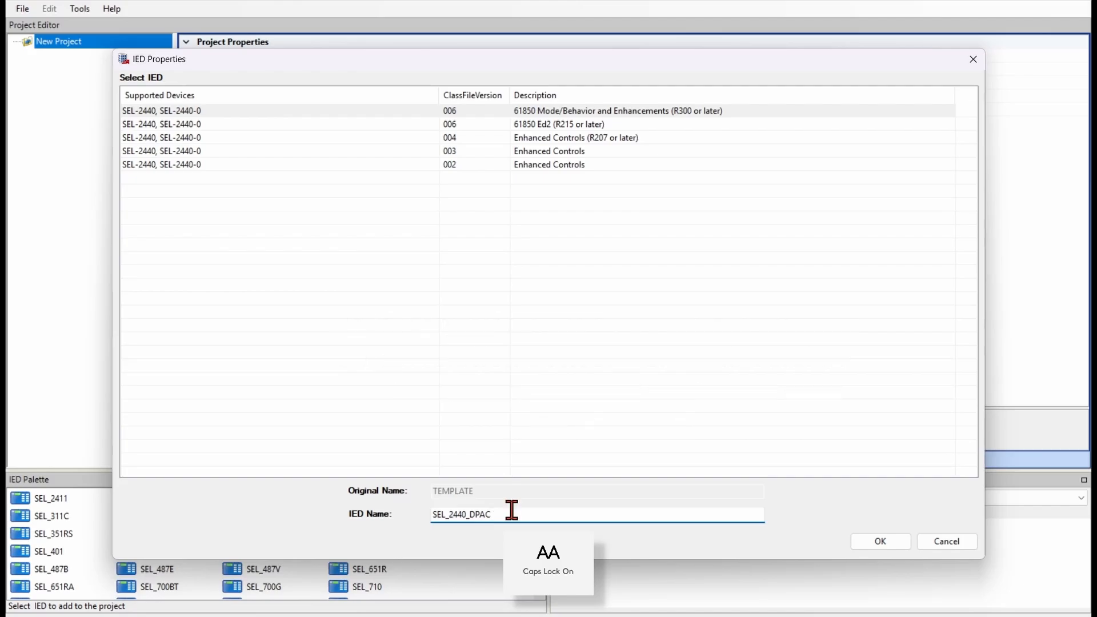
click(875, 550)
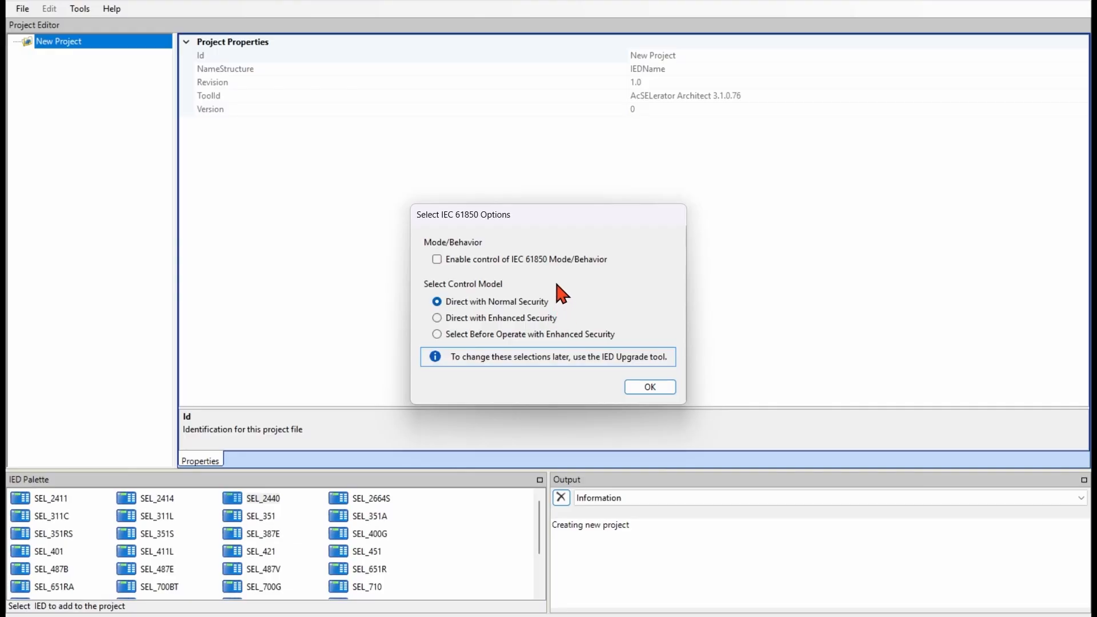
Enable control of IEC 61850 Mode/Behavior with the Direct with Normal Security control model, and select the added SEL_2440_DPAC
click(437, 260)
click(649, 388)
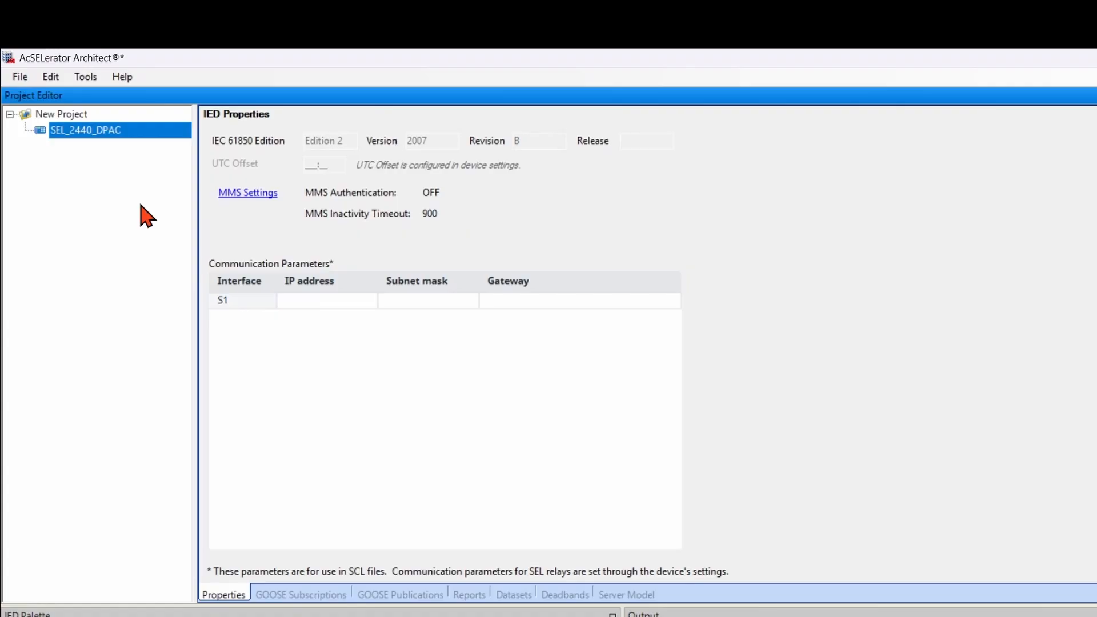
click(147, 136)
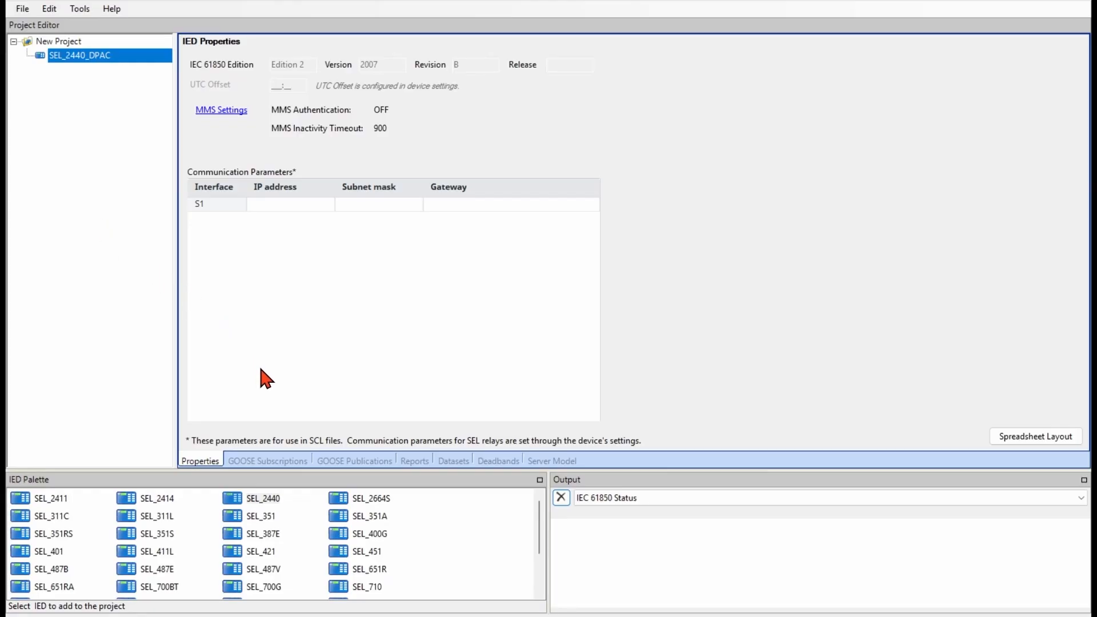
Review the predefined datasets, reports and GOOSE publications of SEL_2440_DPAC, including which dataset the GOOSE publication uses
click(454, 461)
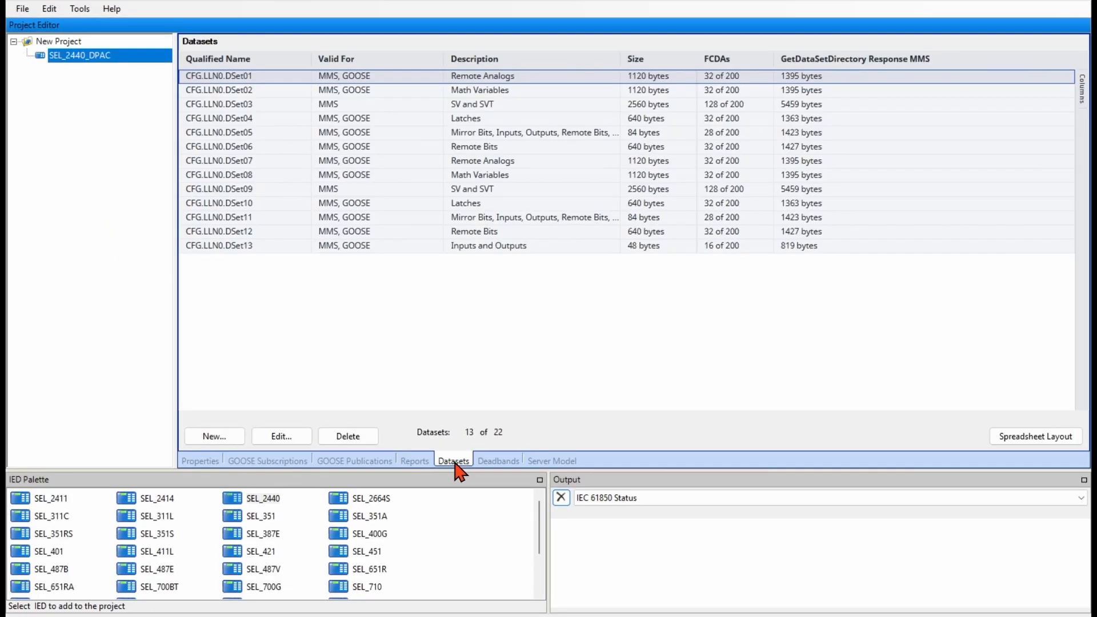
click(427, 464)
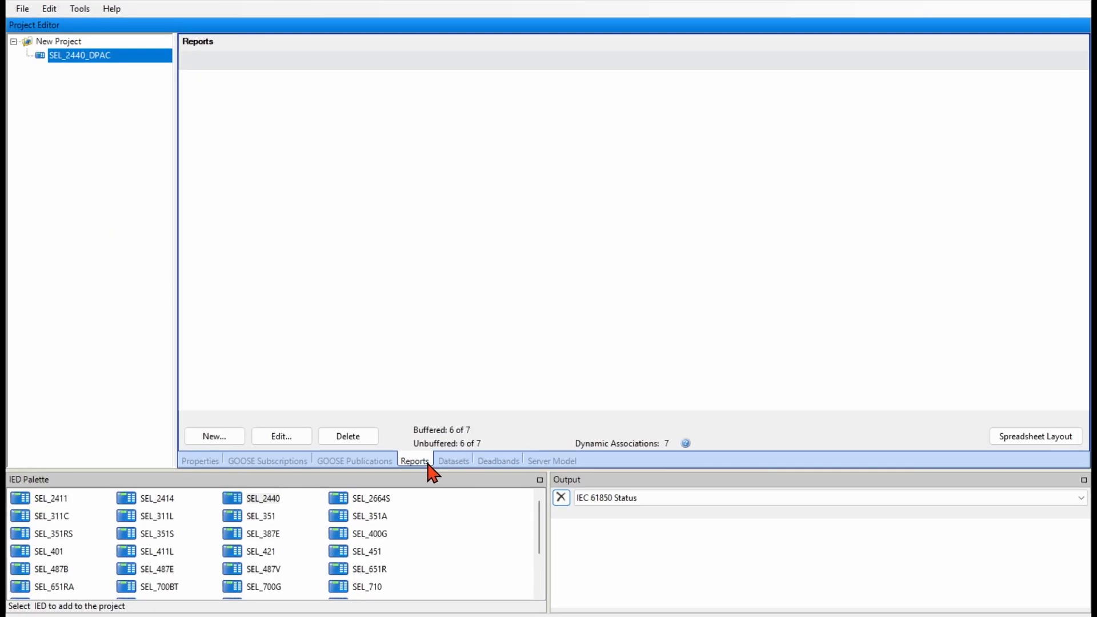
click(380, 464)
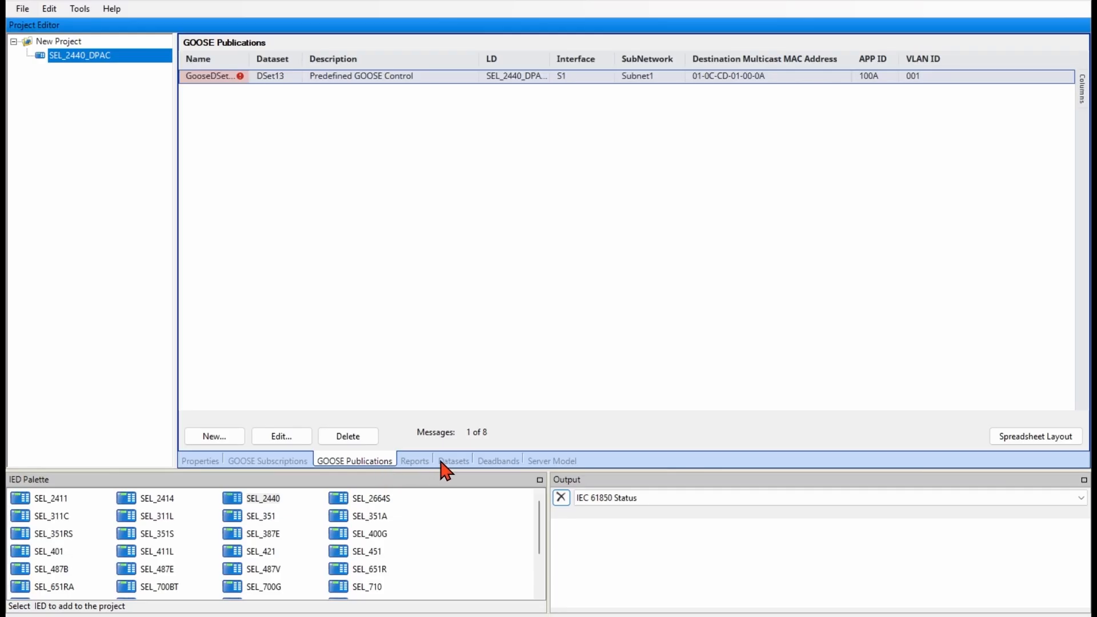
click(461, 464)
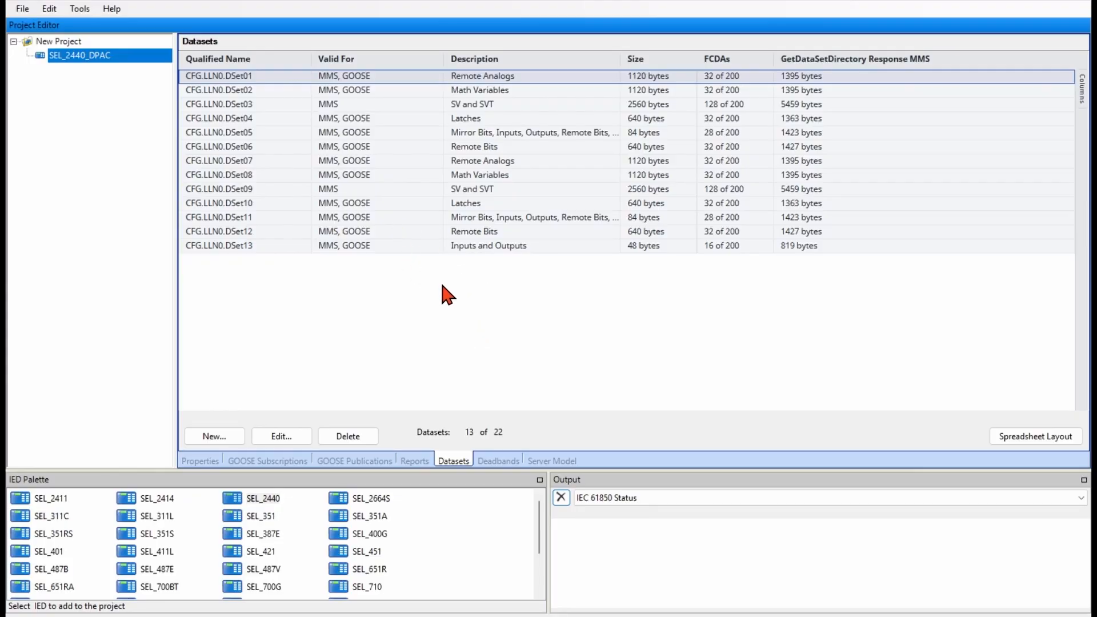
click(345, 245)
click(374, 463)
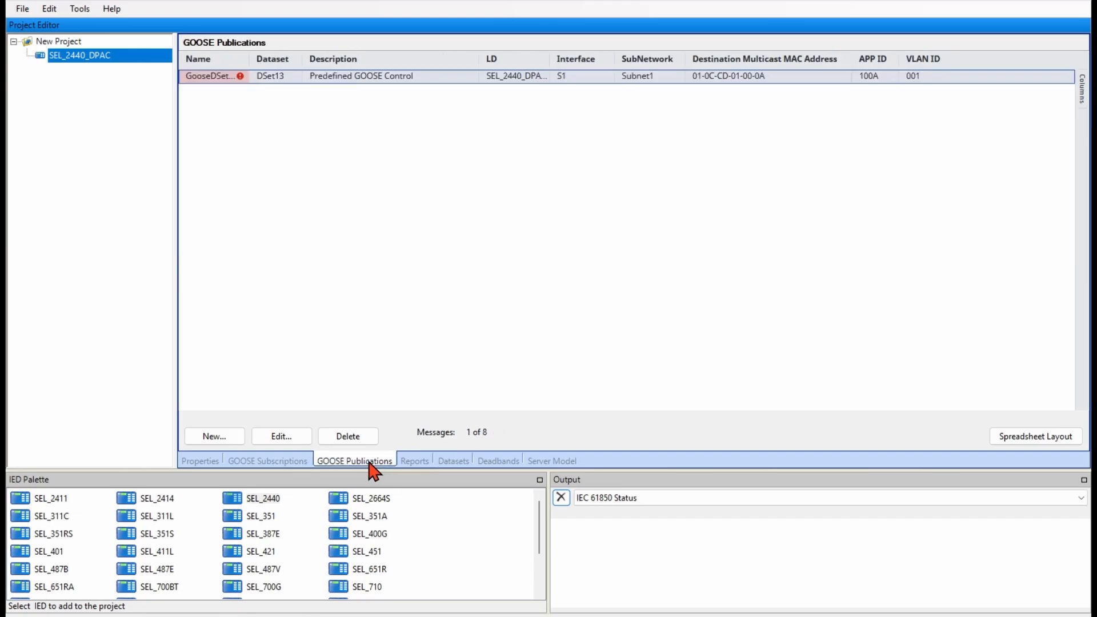
click(414, 463)
click(453, 463)
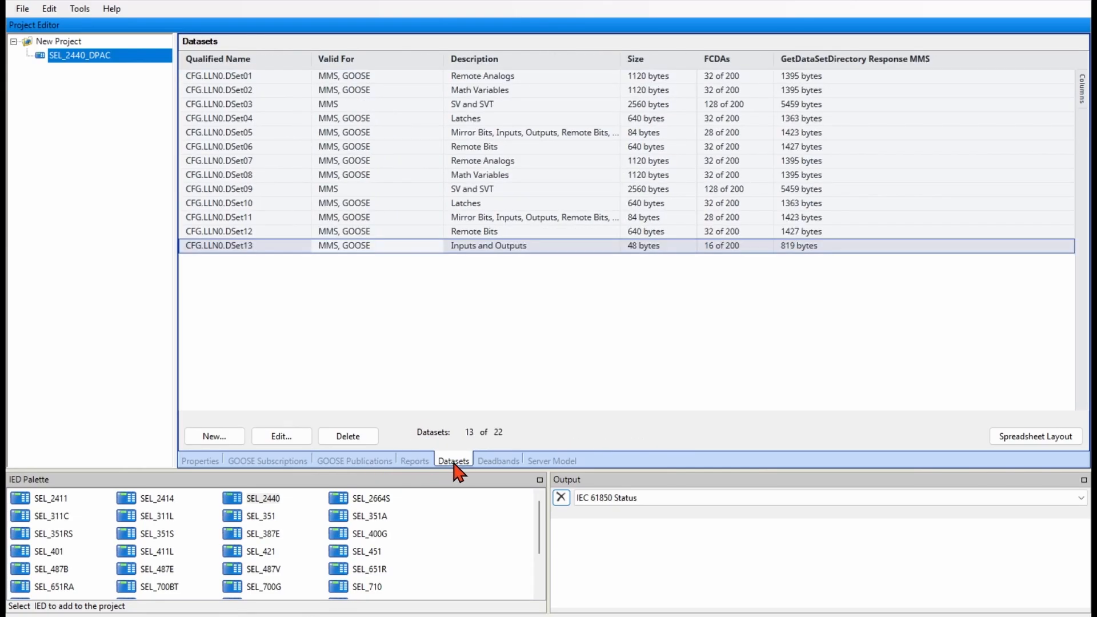
Delete the predefined GOOSE publication and all buffered and unbuffered reports, BRep01 to BRep06 and URep01 to URep06
click(371, 463)
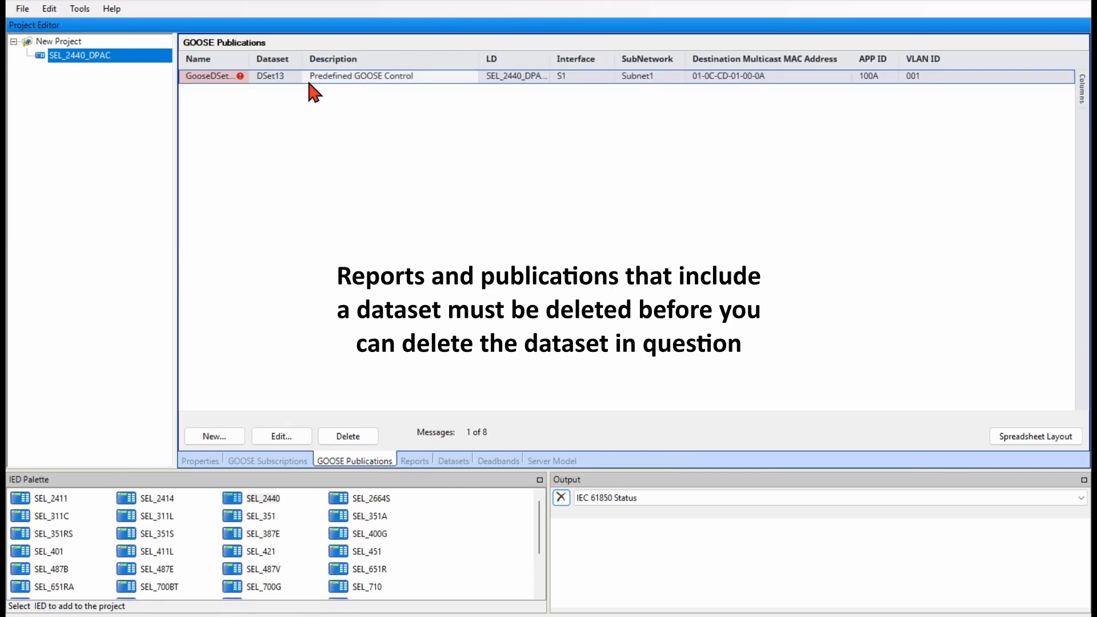
click(348, 436)
click(422, 462)
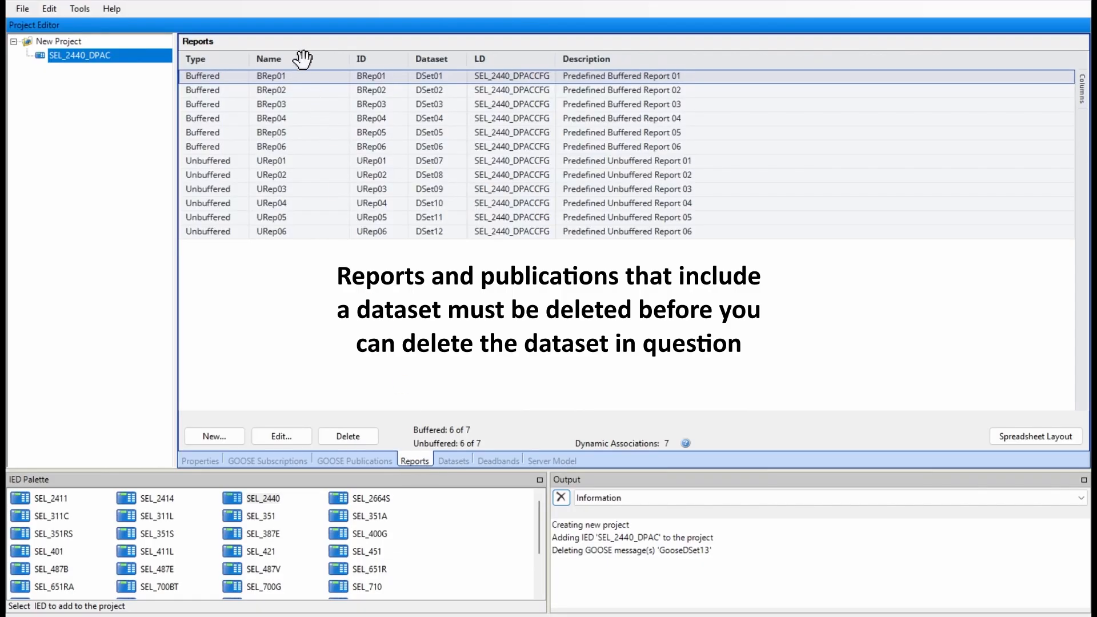
click(304, 86)
click(305, 77)
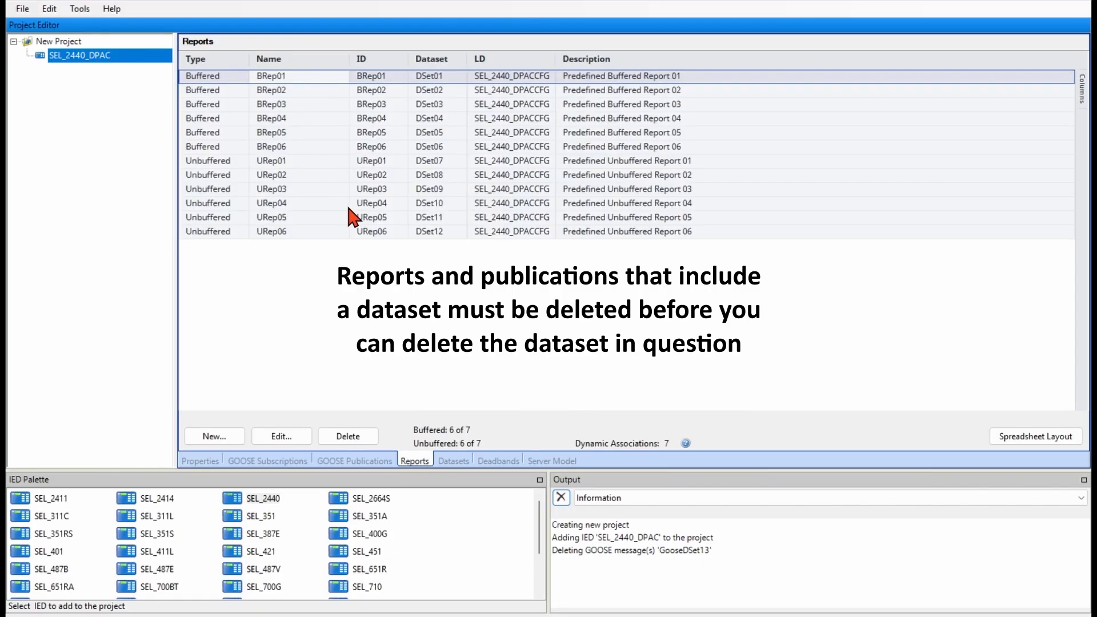
shift+click(332, 228)
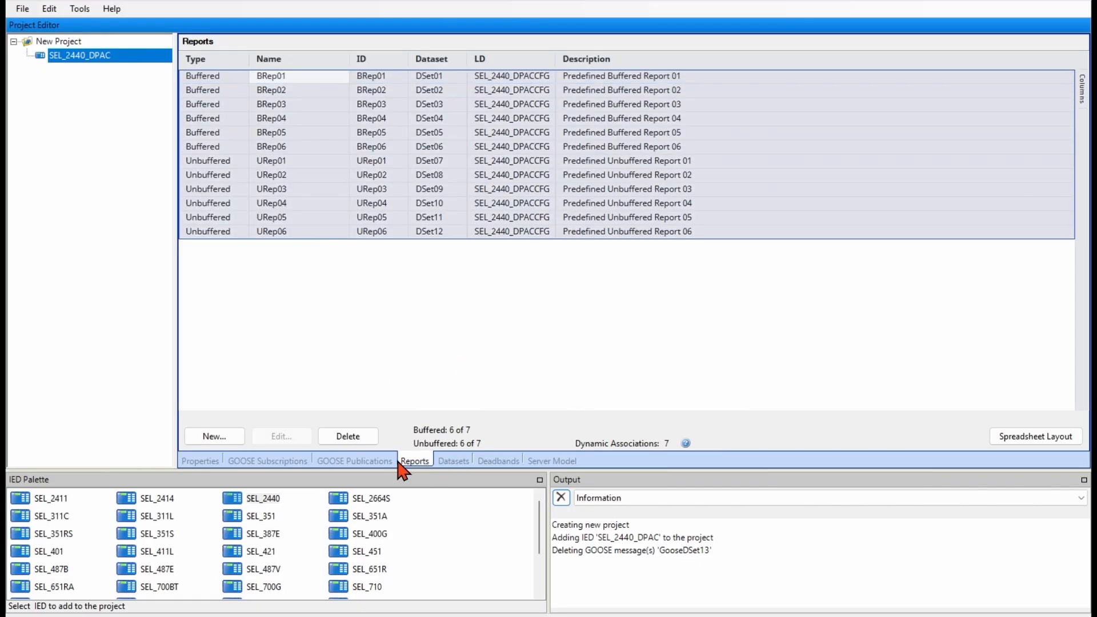
click(365, 437)
Delete all predefined datasets of SEL_2440_DPAC, from CFG.LLN0.DSet01 to CFG.LLN0.DSet13
click(453, 461)
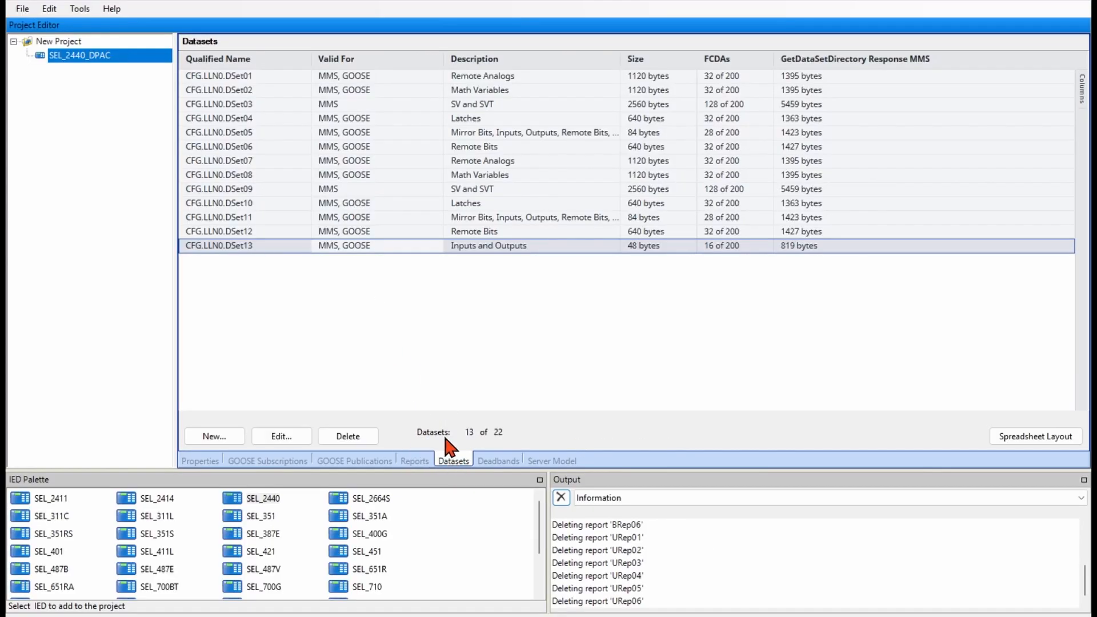
click(268, 76)
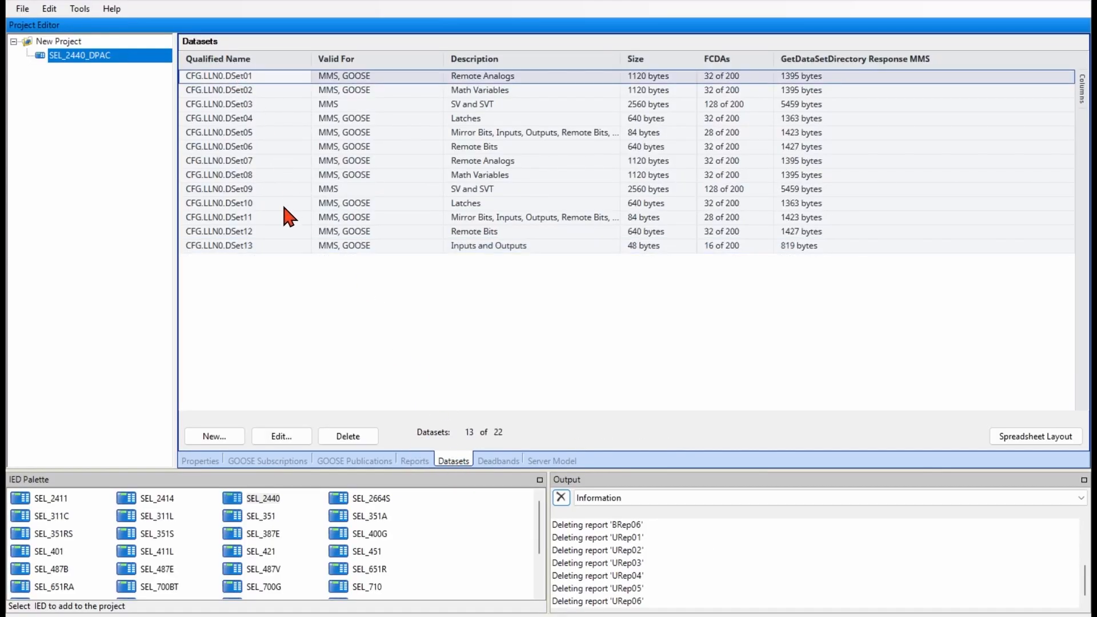
shift+click(279, 247)
click(362, 436)
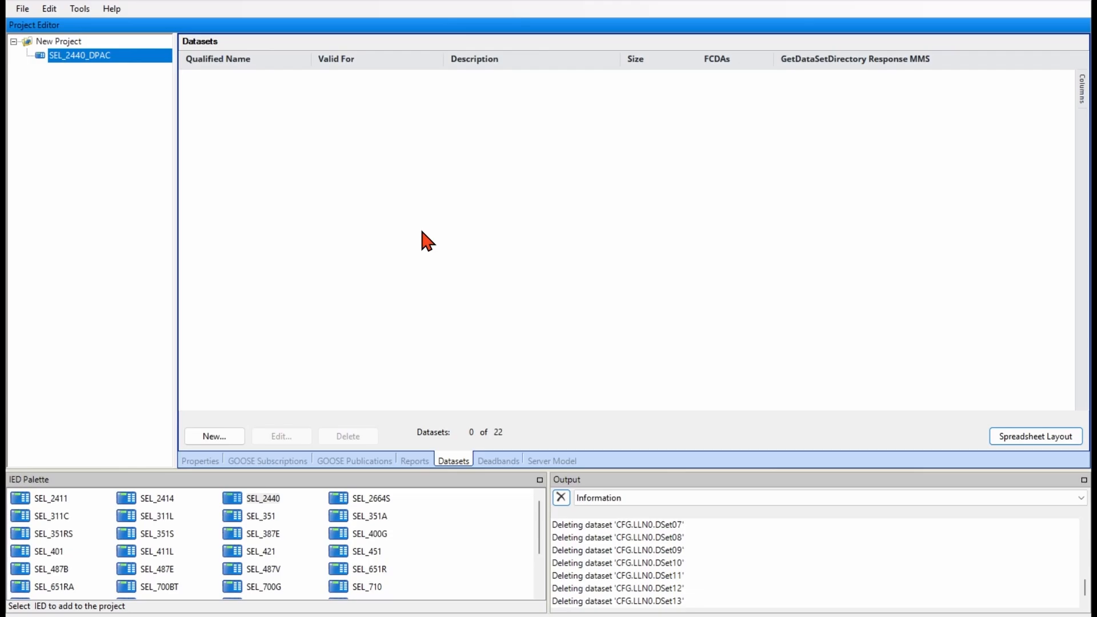
Check the installed Architect version and ICD package version in the program information
click(109, 9)
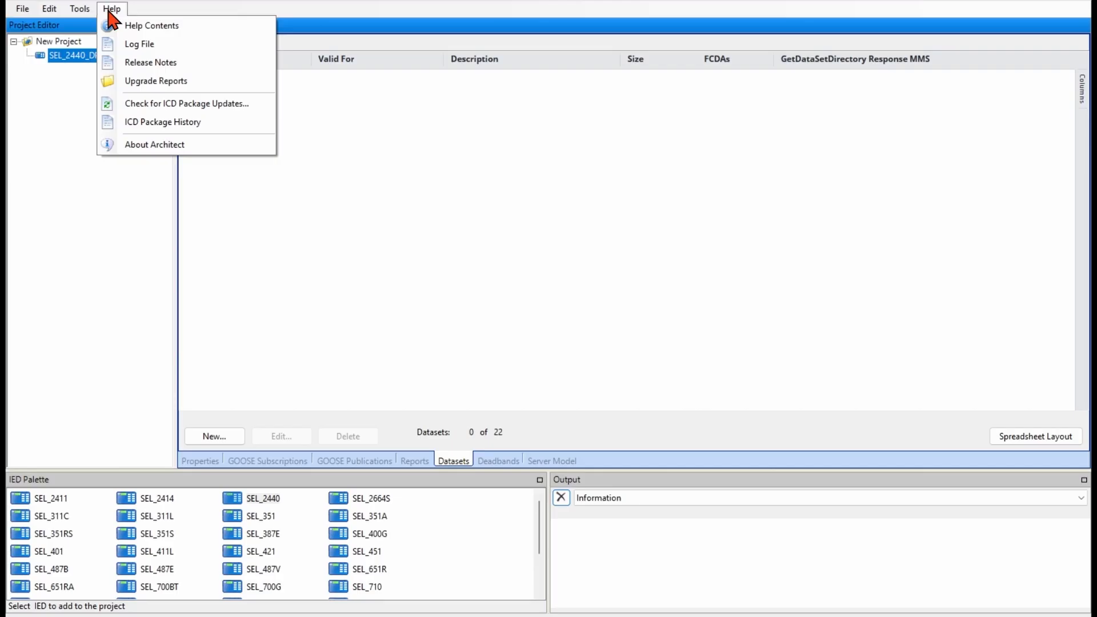
click(156, 145)
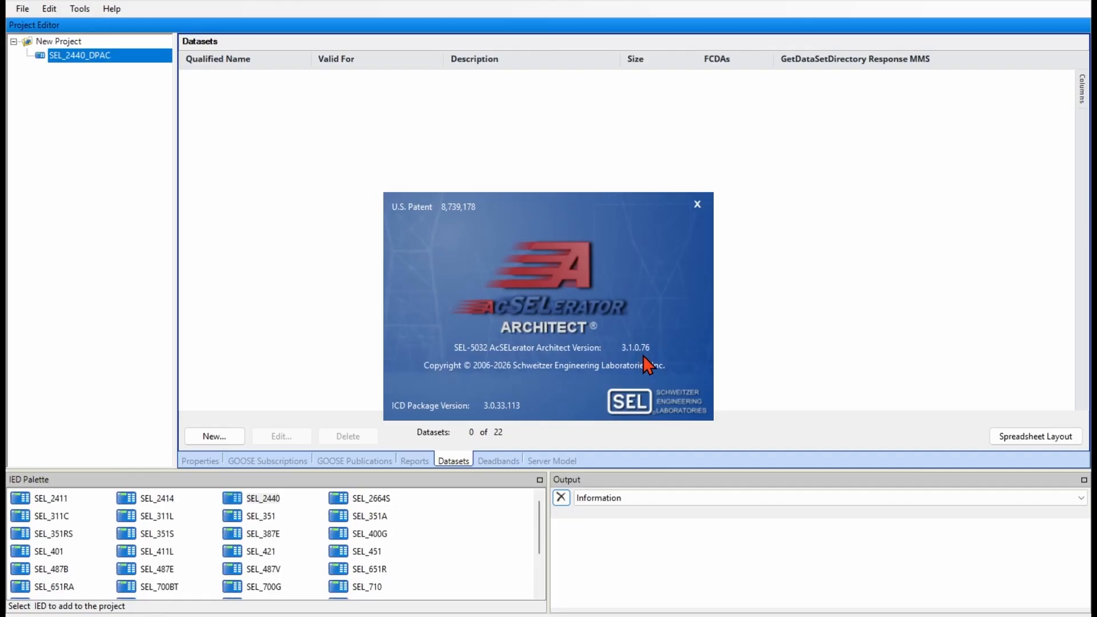
click(697, 205)
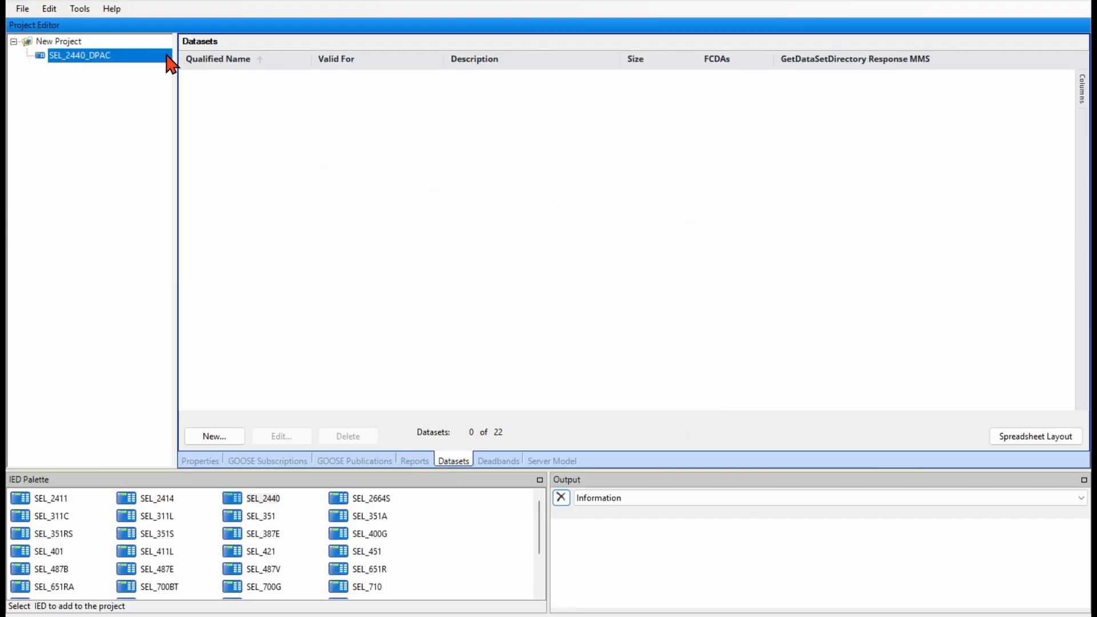
Start a new dataset for SEL_2440_DPAC named GPD_2440_INPUTS with the description "FIRST 8 INPUTS FROM 2440"
click(132, 56)
click(239, 436)
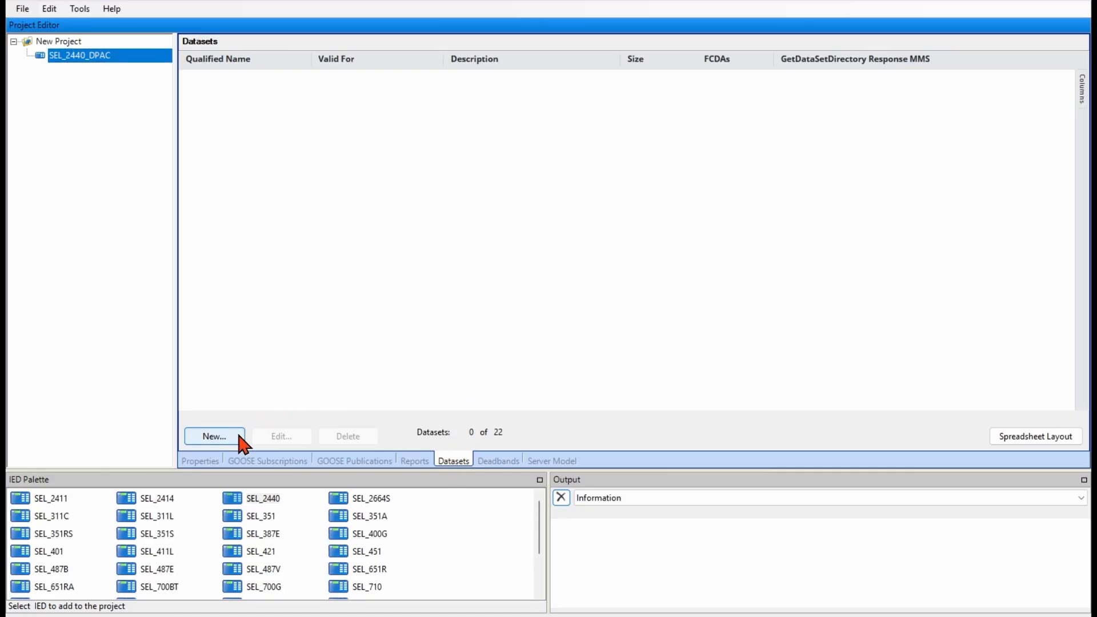
double_click(376, 95)
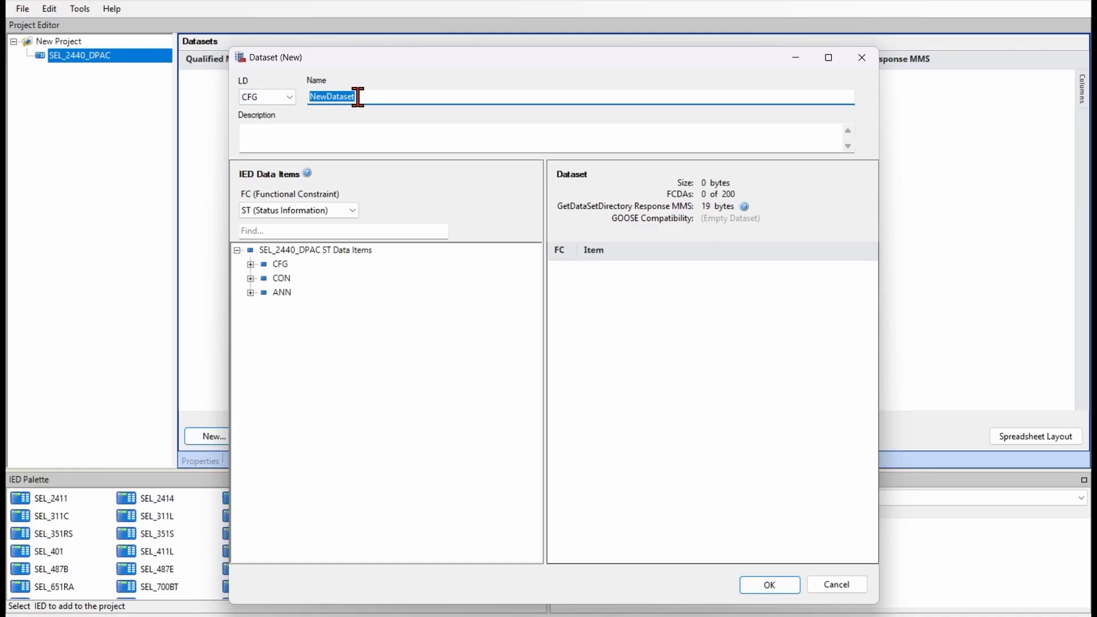
text(GPD)
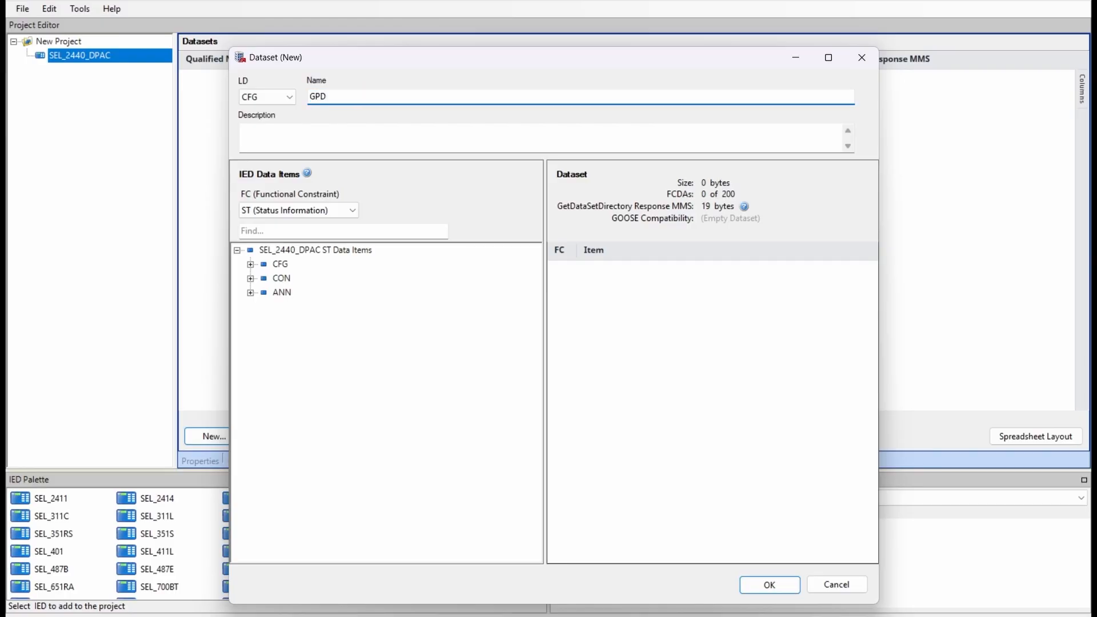
text(_2440_INPUTS)
click(345, 136)
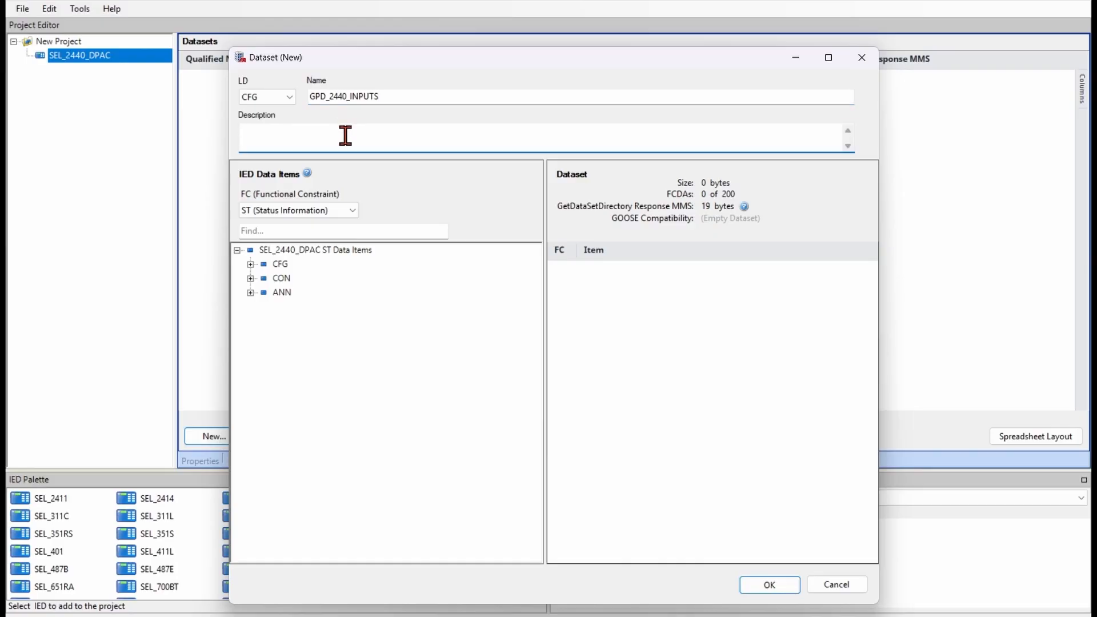
text(FIRST 8 INPUTS FROM 2440)
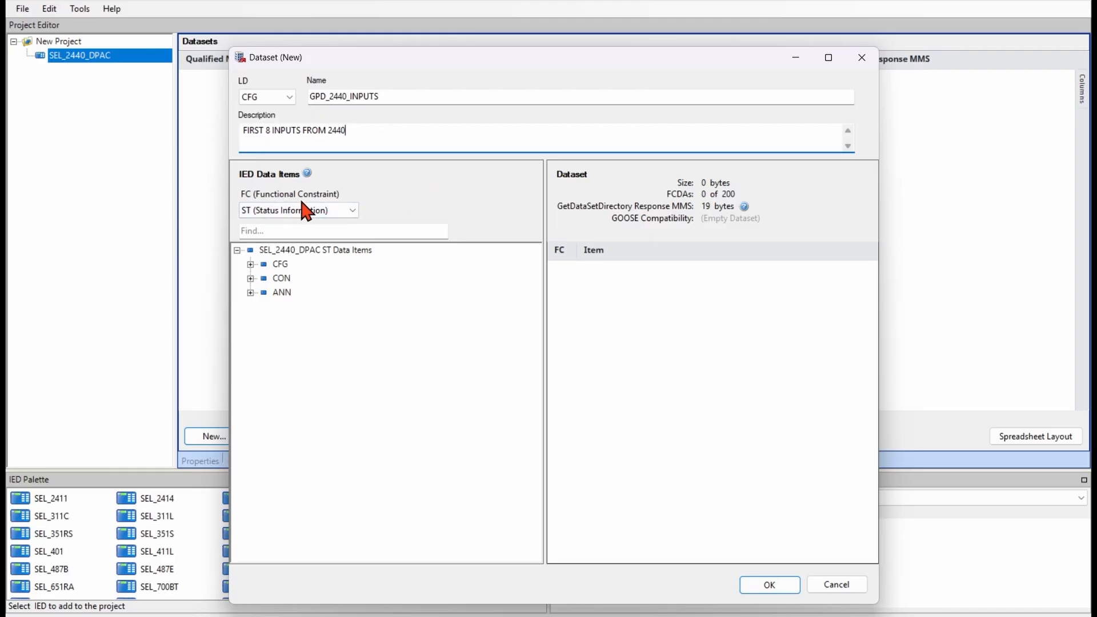
Review the functional constraint options, keep ST (Status Information), and search the IED data items for IN101
click(353, 213)
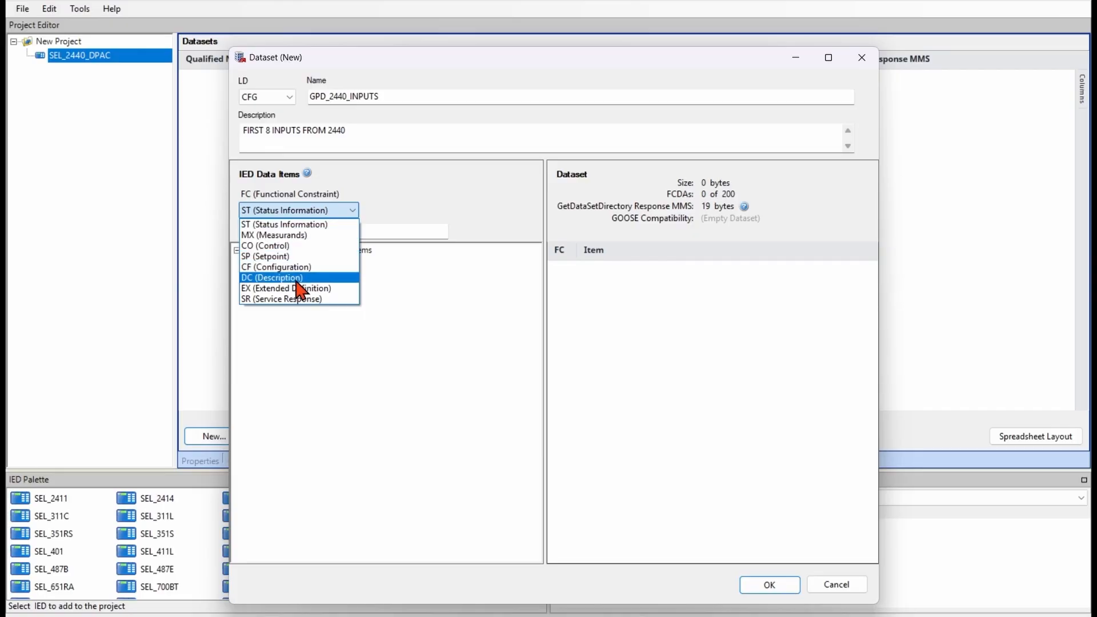
click(400, 204)
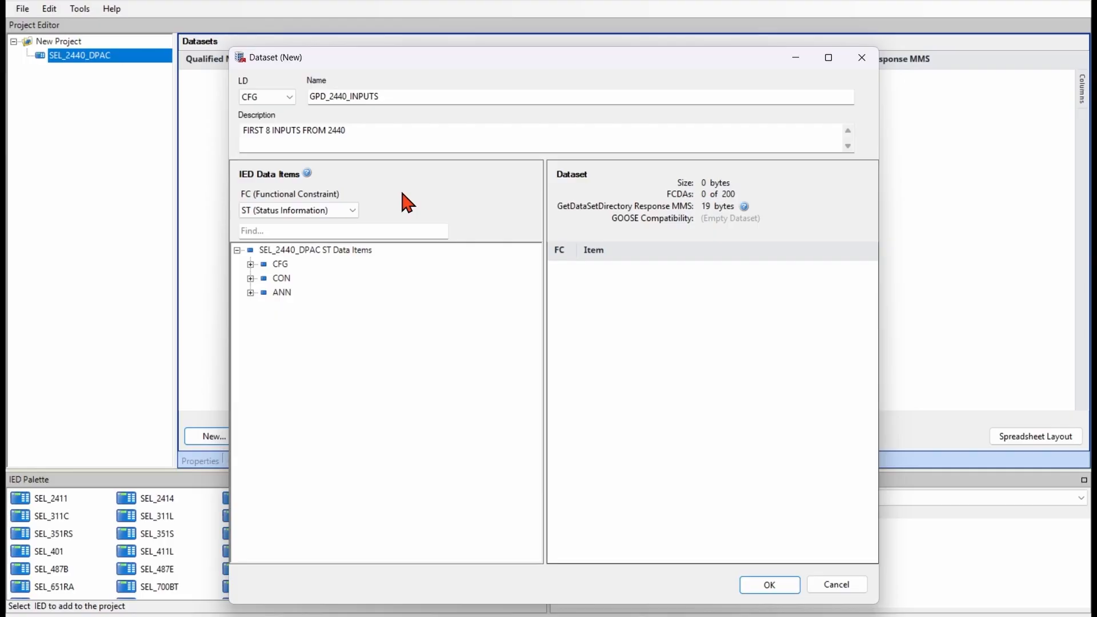
click(343, 231)
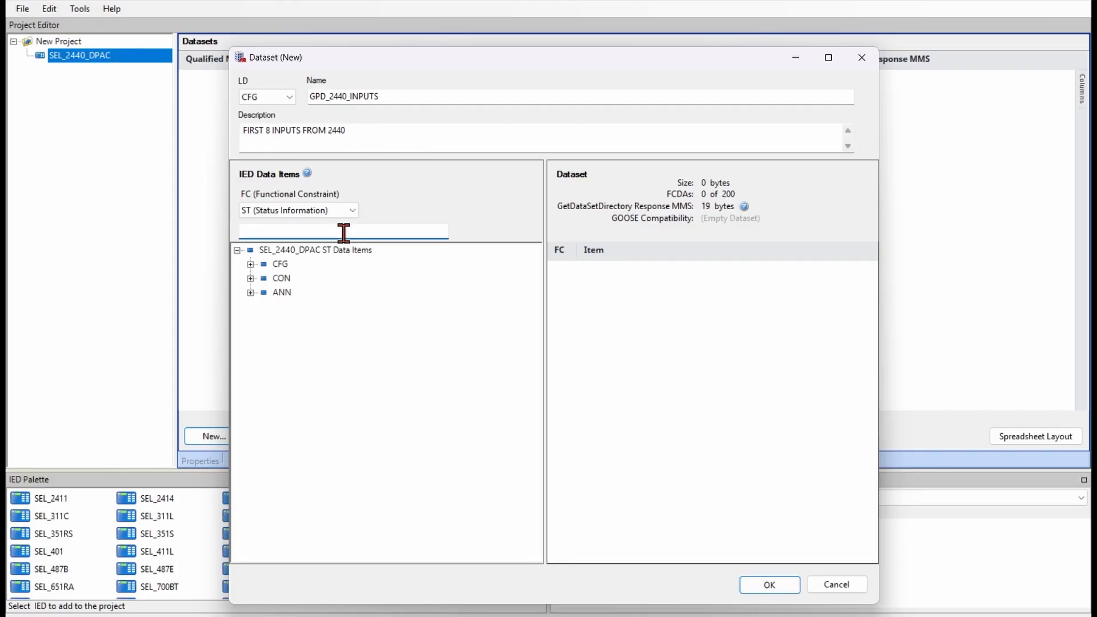
text(IN101)
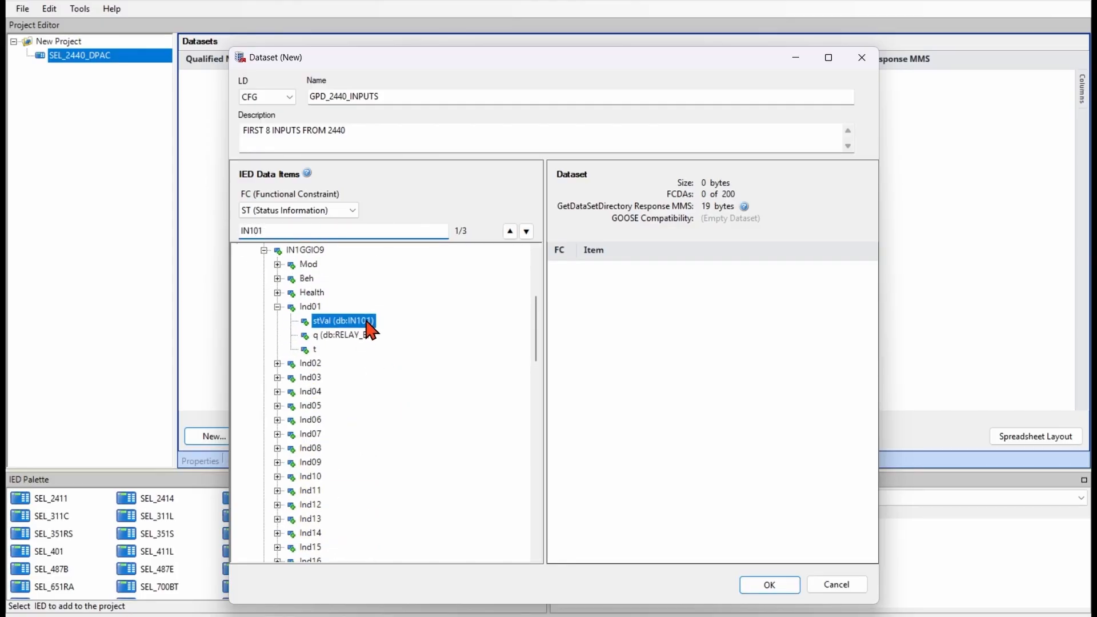
scroll(377, 343, up, 2)
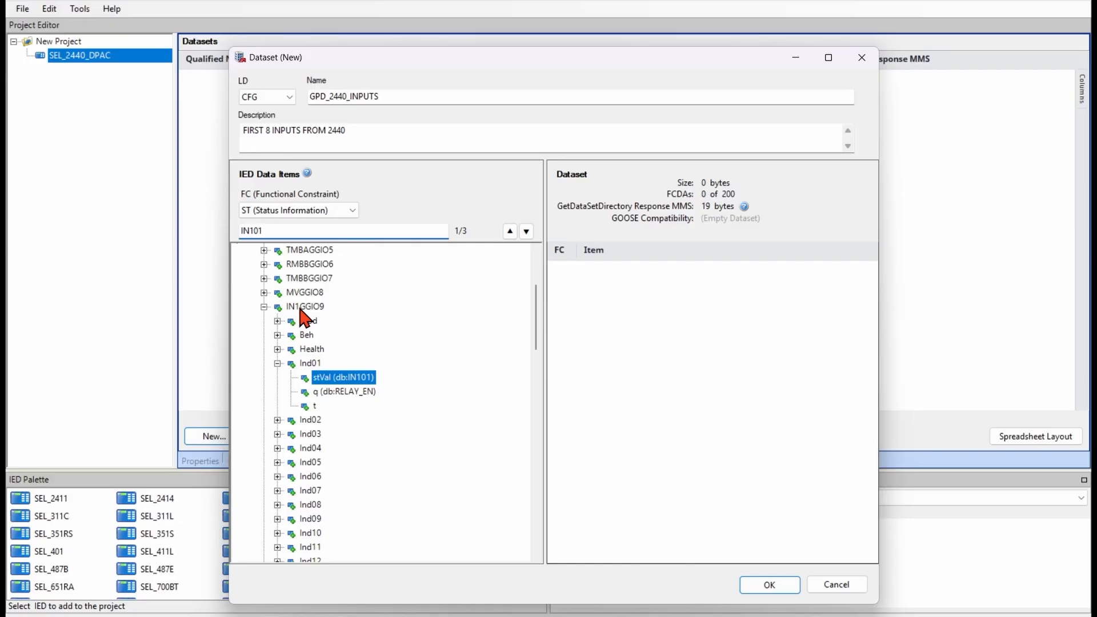
Check the data items available under MX (Measurands), and return the functional constraint to ST (Status Information)
click(276, 211)
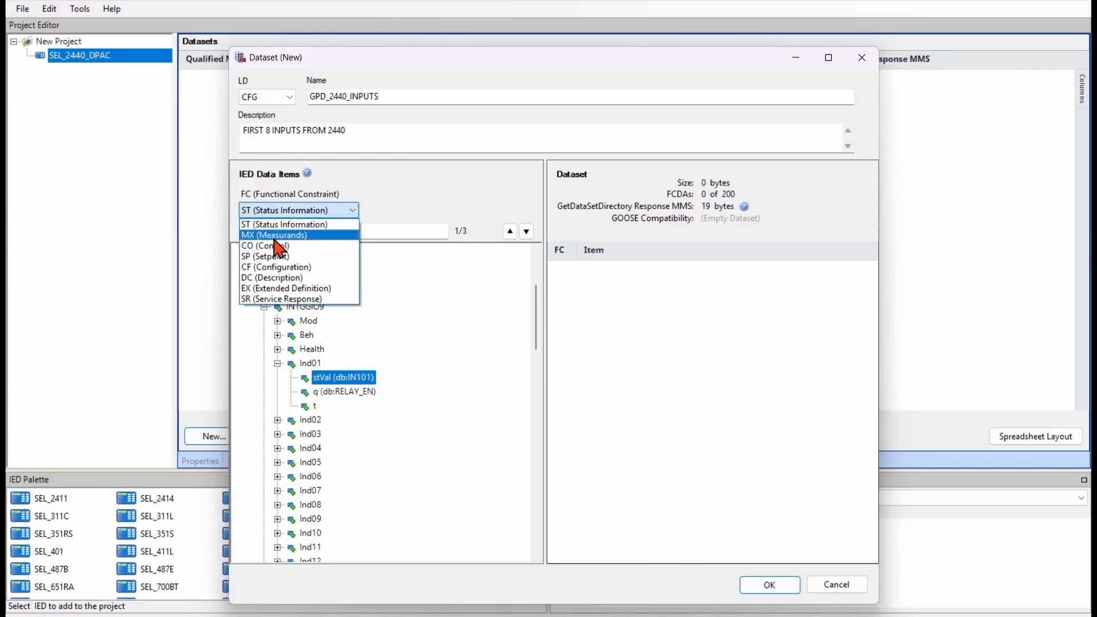
click(277, 235)
click(317, 228)
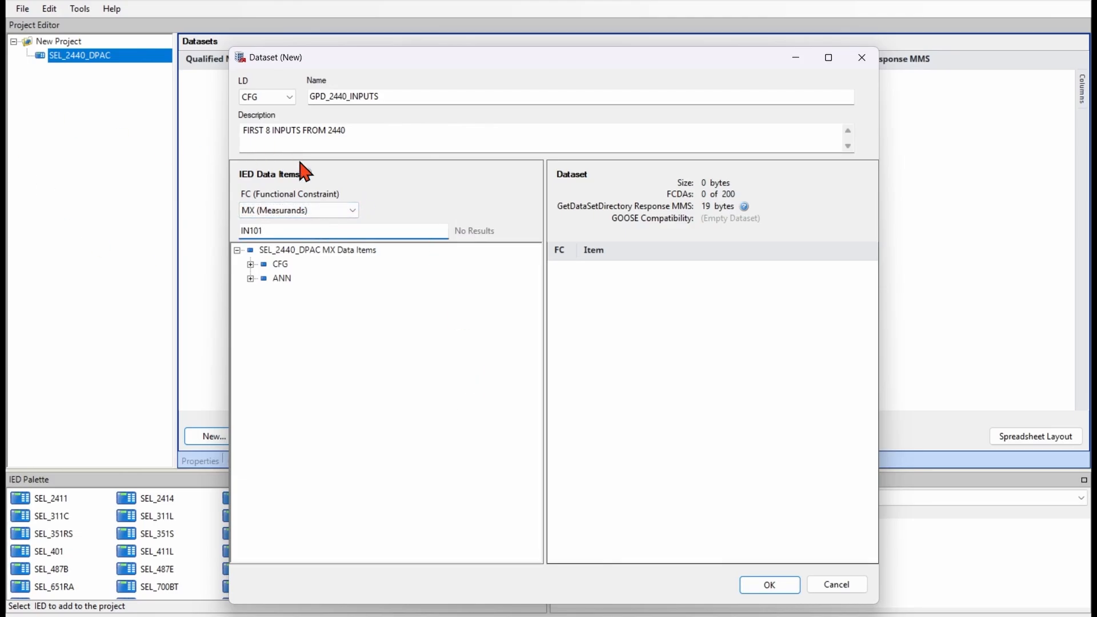
click(337, 210)
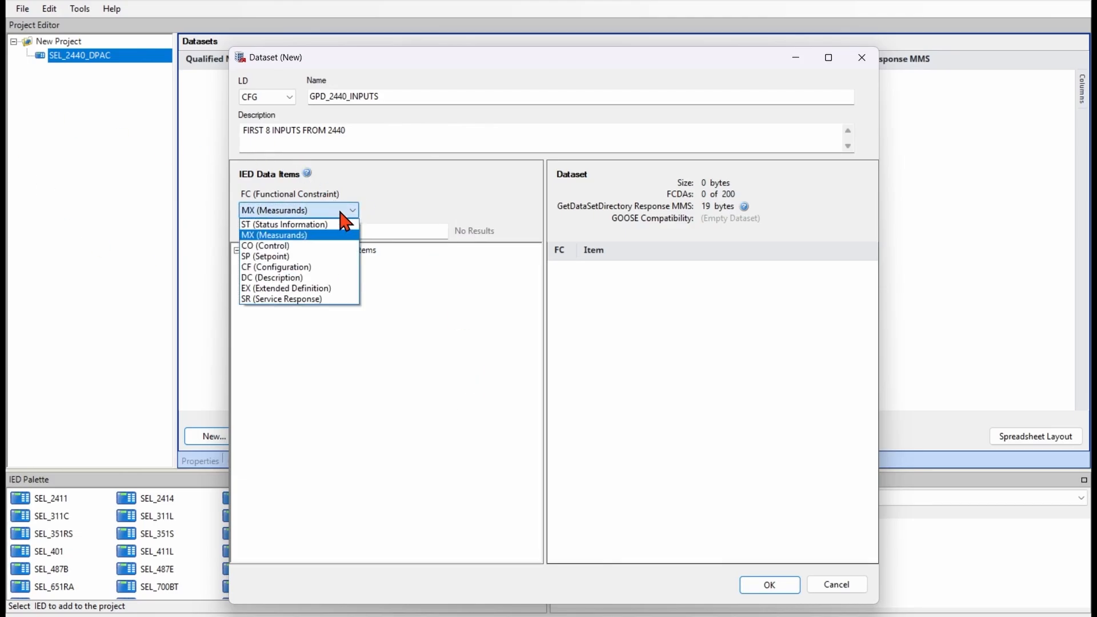
click(309, 224)
Add the stVal (IN101) and q attributes of IN1GGIO9 Ind01 to the new dataset
scroll(443, 388, up, 3)
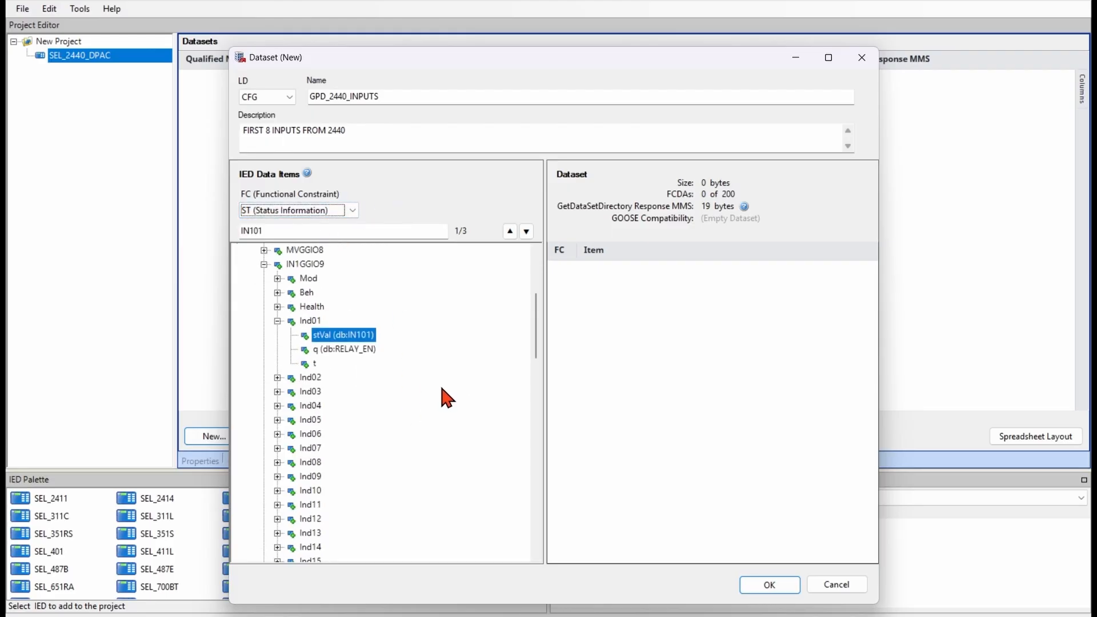
click(309, 351)
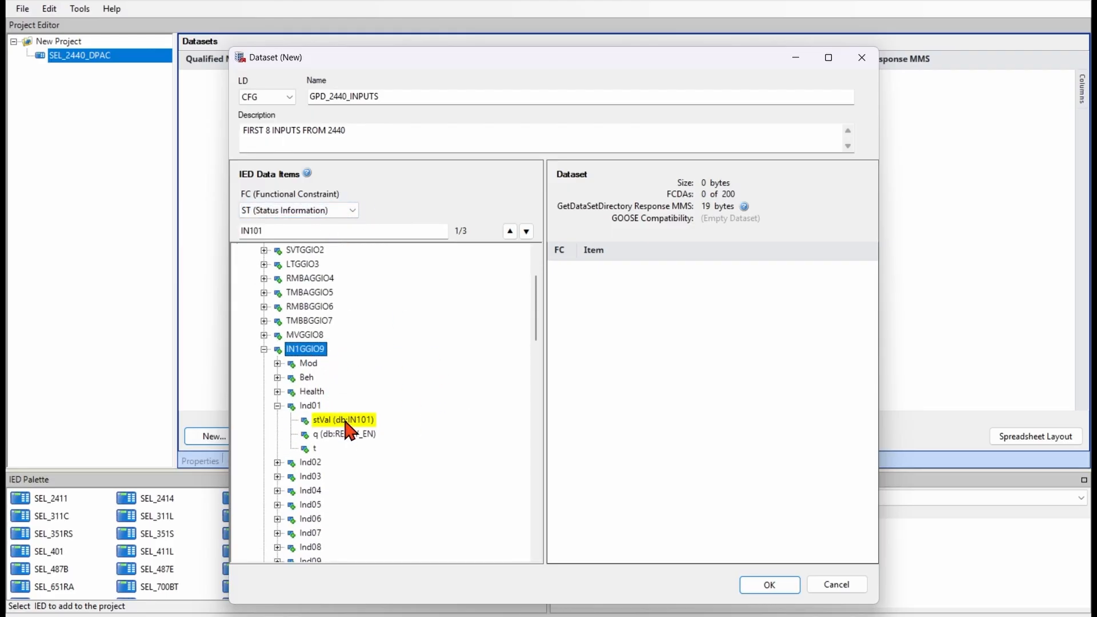
click(345, 421)
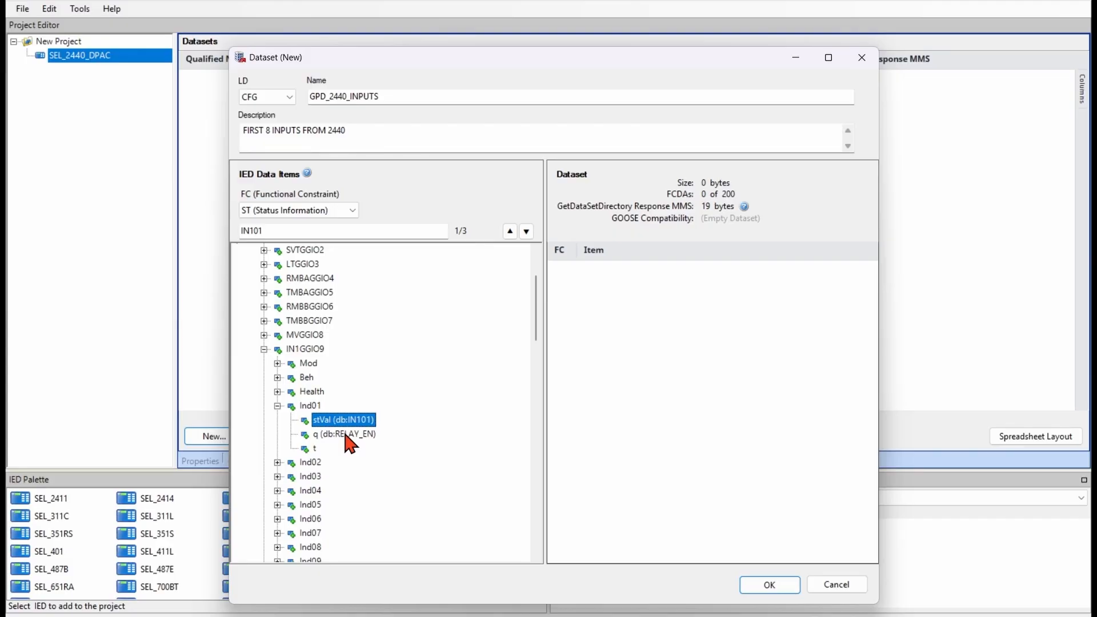
shift+click(343, 432)
drag(345, 433, 711, 362)
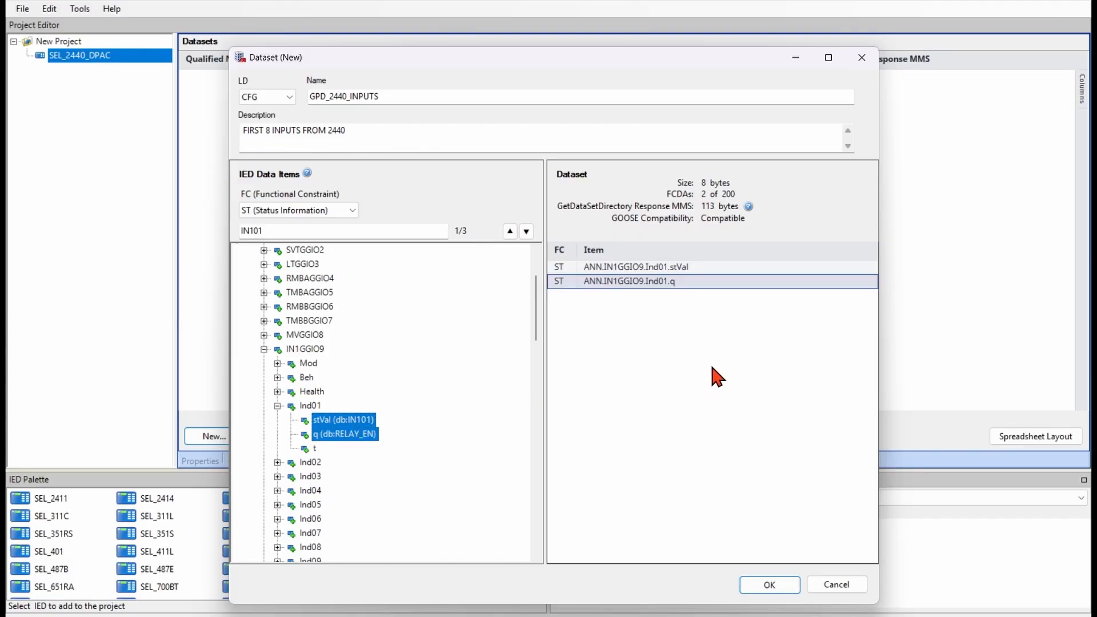
Expand Ind02 through Ind08 under IN1GGIO9 to expose their stVal, q and t attributes
scroll(422, 400, down, 3)
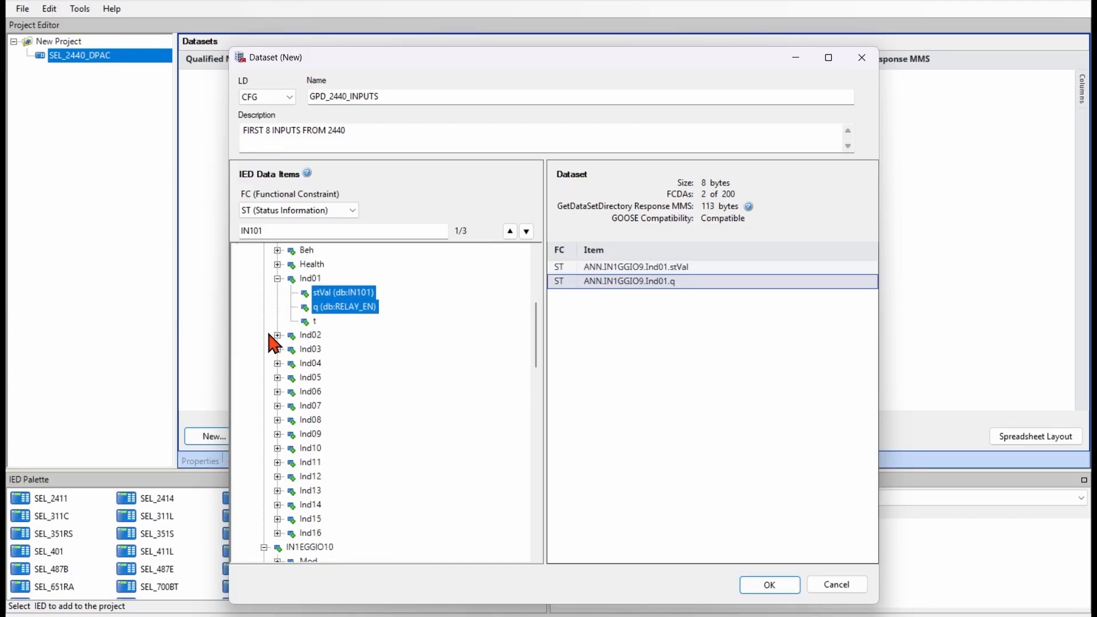
click(277, 335)
click(277, 392)
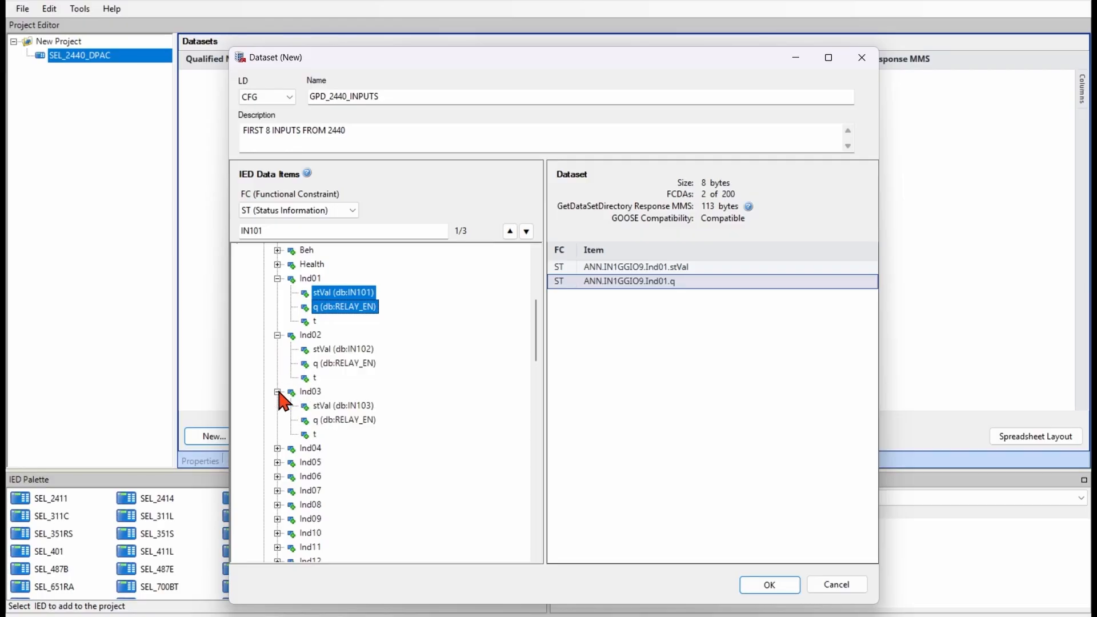
click(277, 449)
scroll(413, 420, down, 1)
click(279, 462)
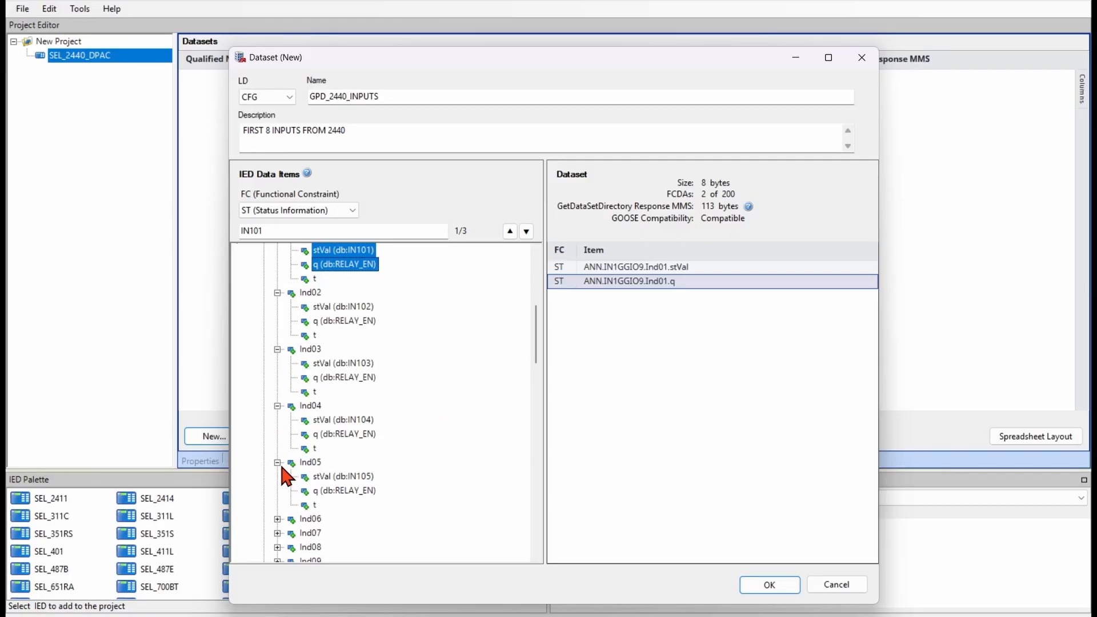
click(278, 519)
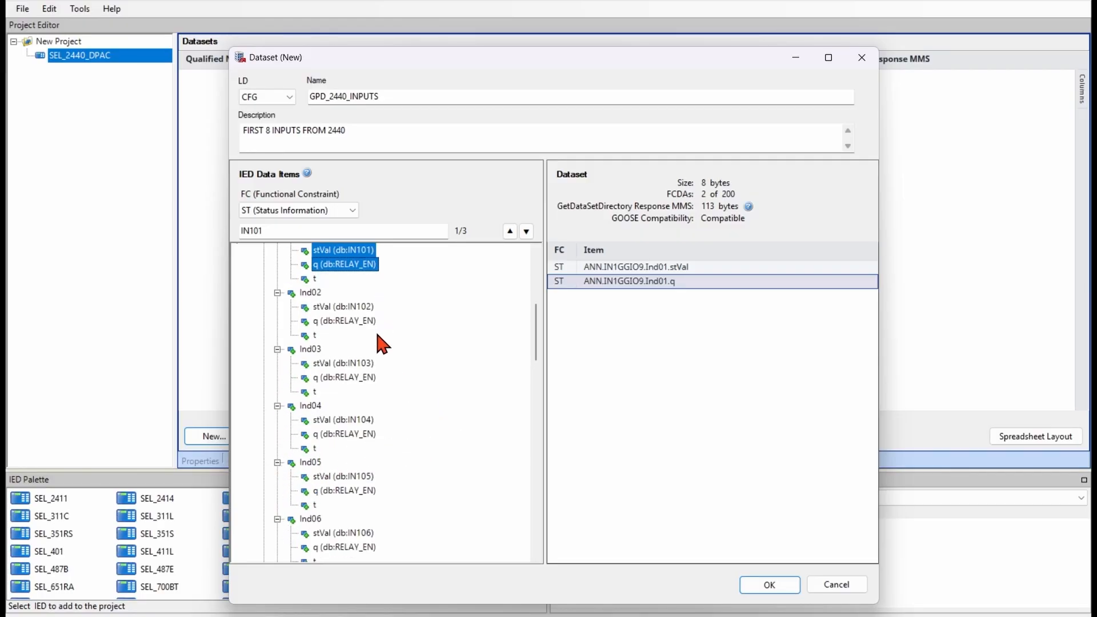
scroll(378, 400, down, 1)
scroll(343, 486, down, 1)
click(278, 491)
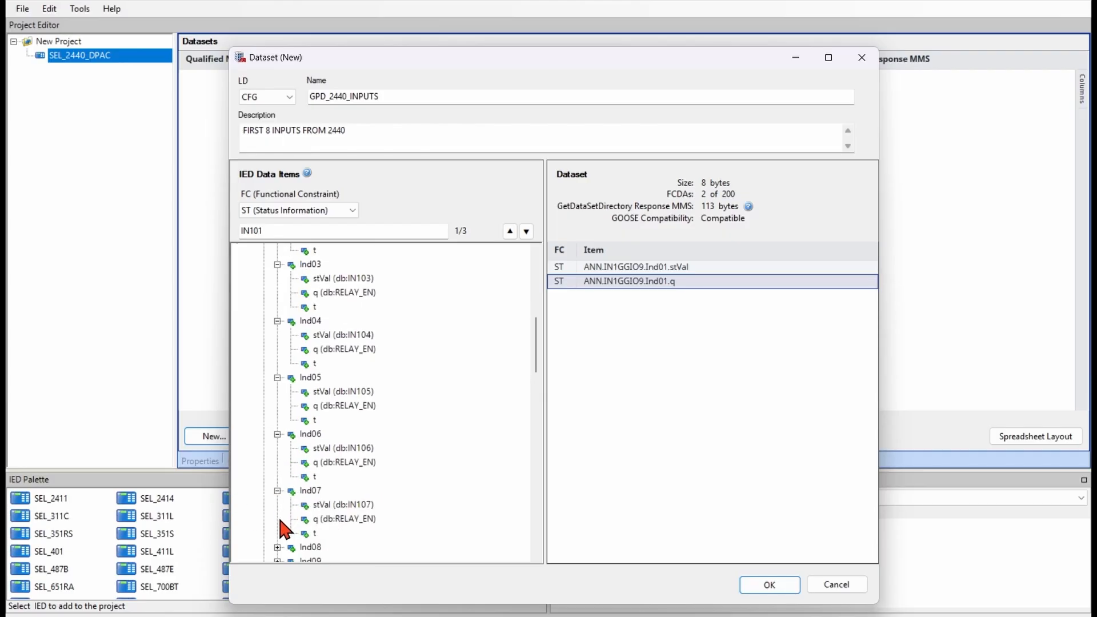
click(278, 547)
scroll(409, 373, up, 3)
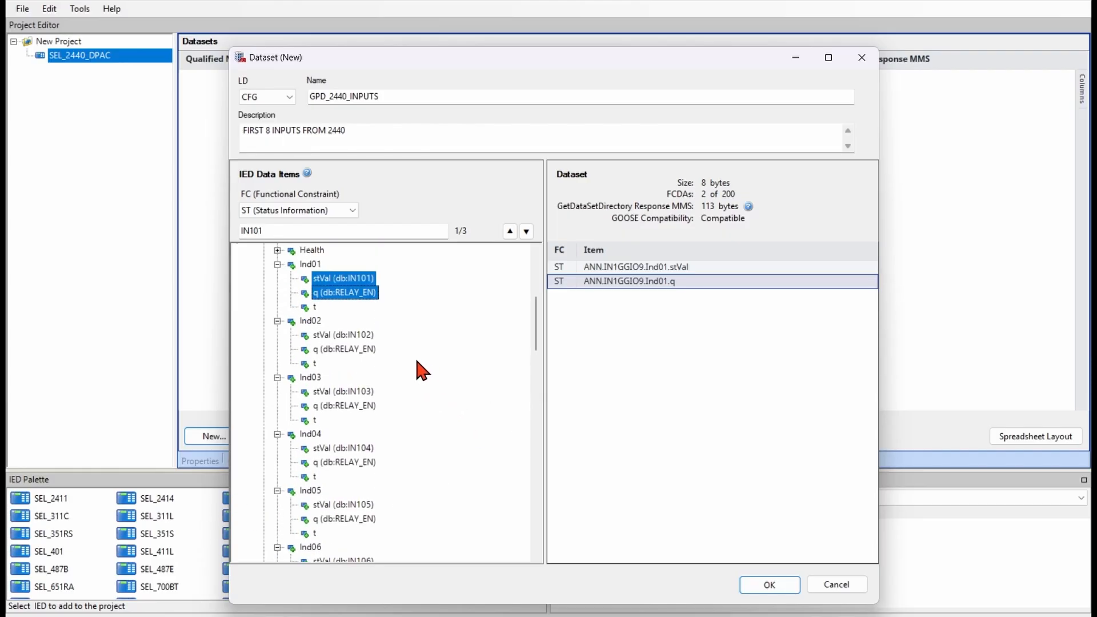
Add the stVal and q attributes of Ind02 through Ind08 (IN102 to IN108) to the dataset and save it
click(369, 335)
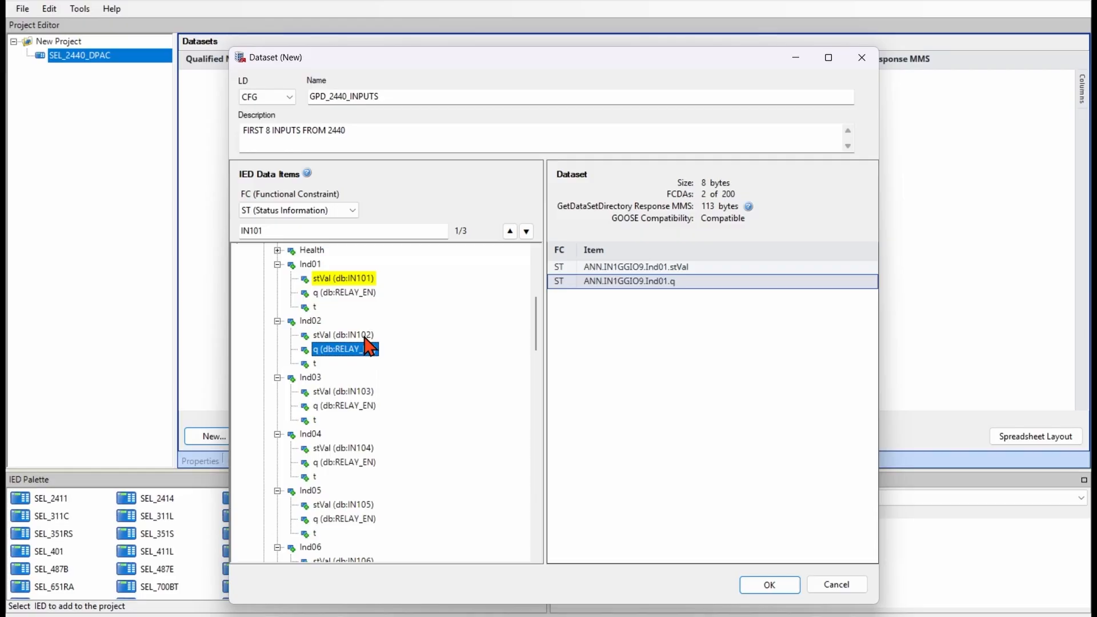
shift+click(368, 350)
ctrl+click(366, 392)
ctrl+click(369, 406)
ctrl+click(366, 448)
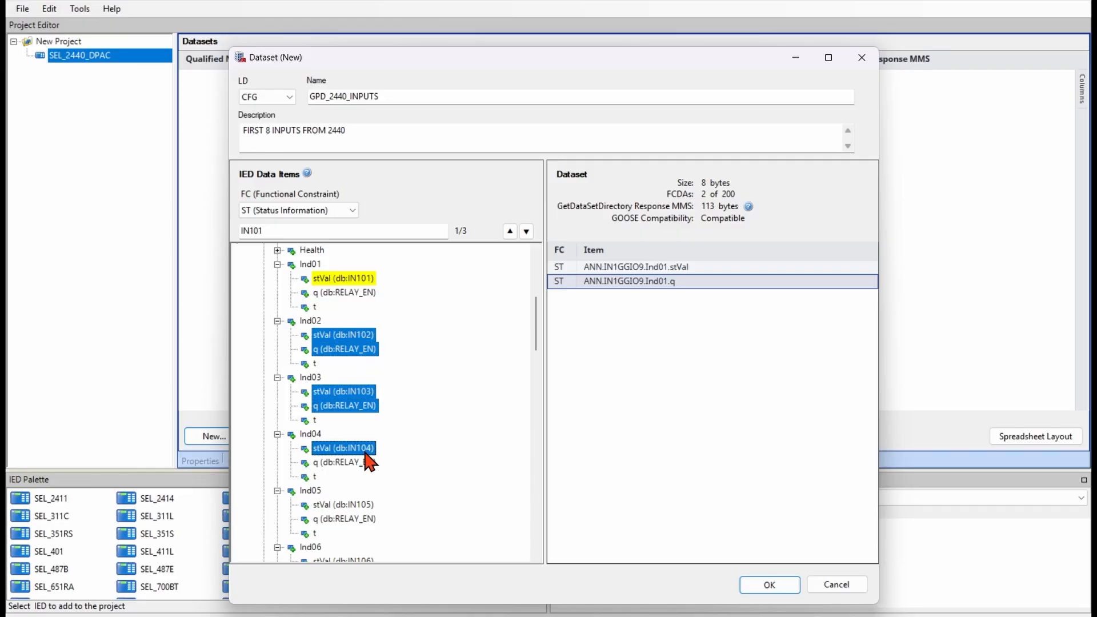
ctrl+click(366, 462)
scroll(454, 417, down, 2)
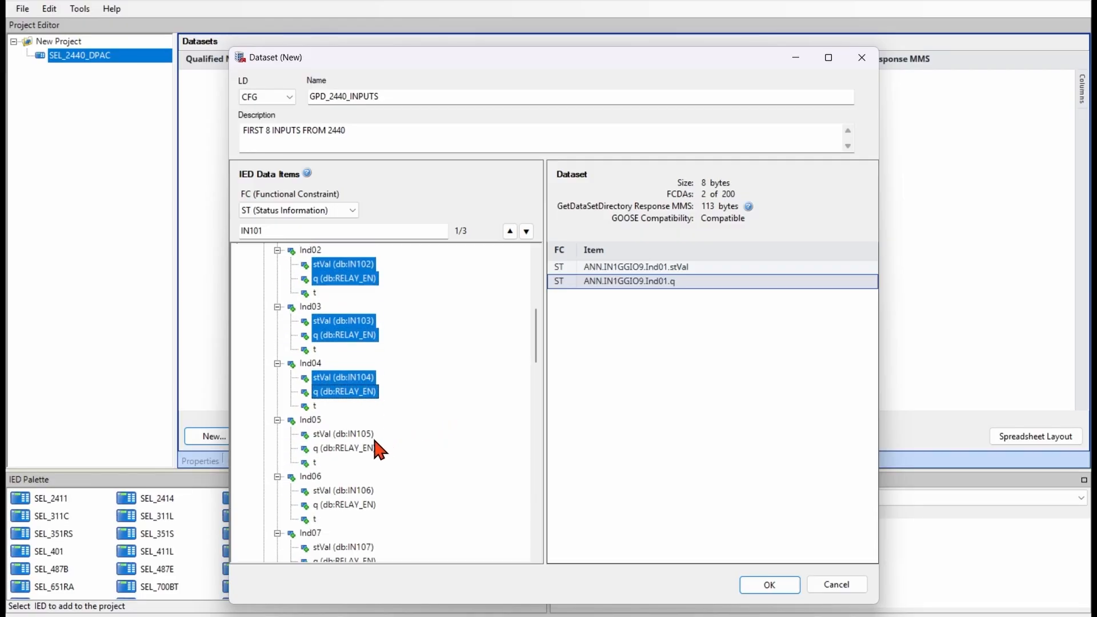
ctrl+click(373, 434)
ctrl+click(360, 449)
ctrl+click(363, 491)
ctrl+click(363, 505)
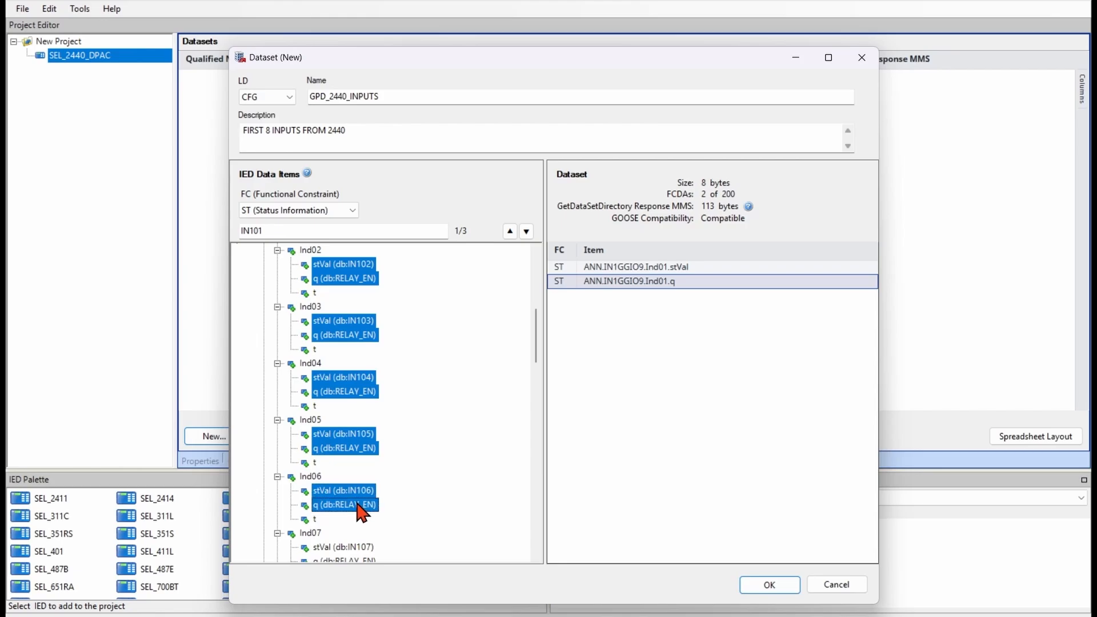
ctrl+click(363, 548)
ctrl+click(364, 560)
scroll(469, 445, down, 2)
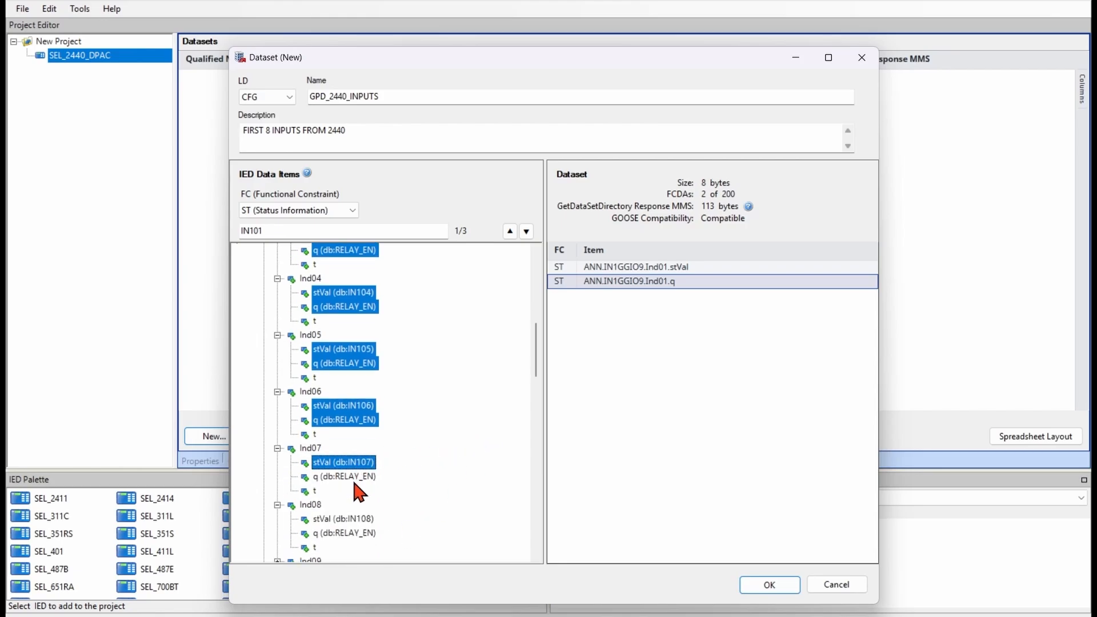
ctrl+click(359, 519)
ctrl+click(354, 531)
drag(352, 529, 642, 414)
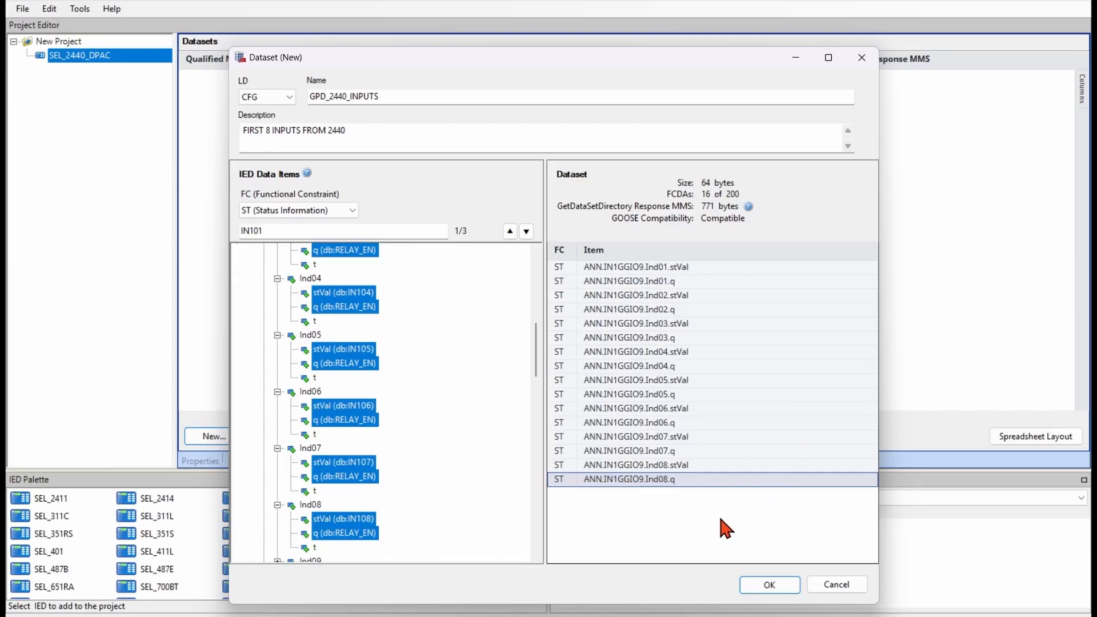
click(768, 588)
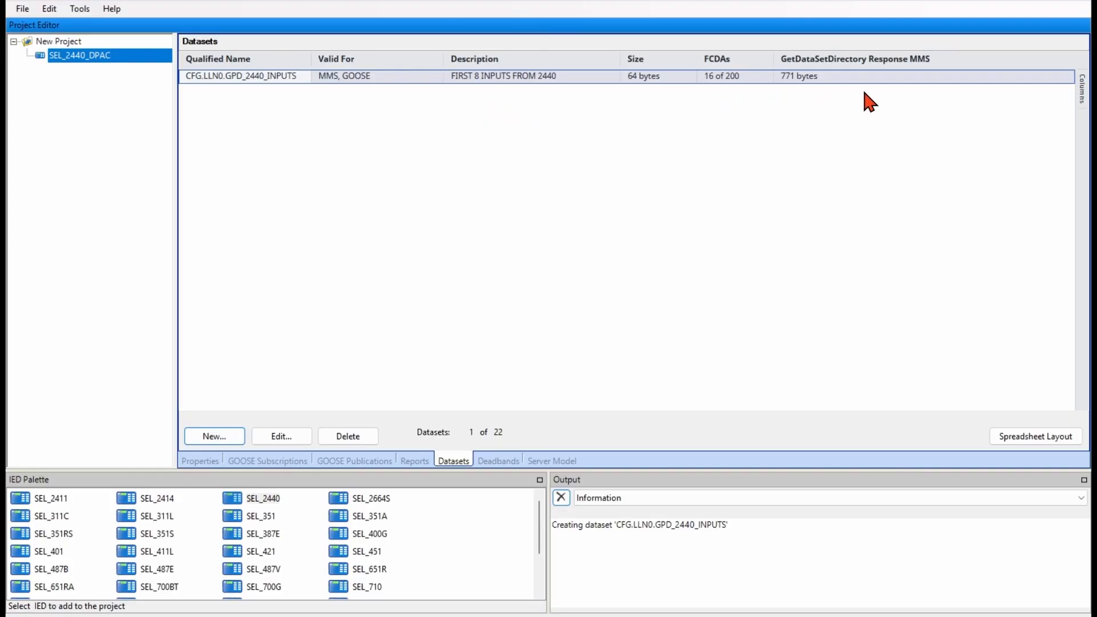
Add an SEL-751 (Edition 2, R401 or higher) named SEL_751, enabling IEC 61850 Mode/Behavior control and keeping direct control with normal security
scroll(260, 540, down, 2)
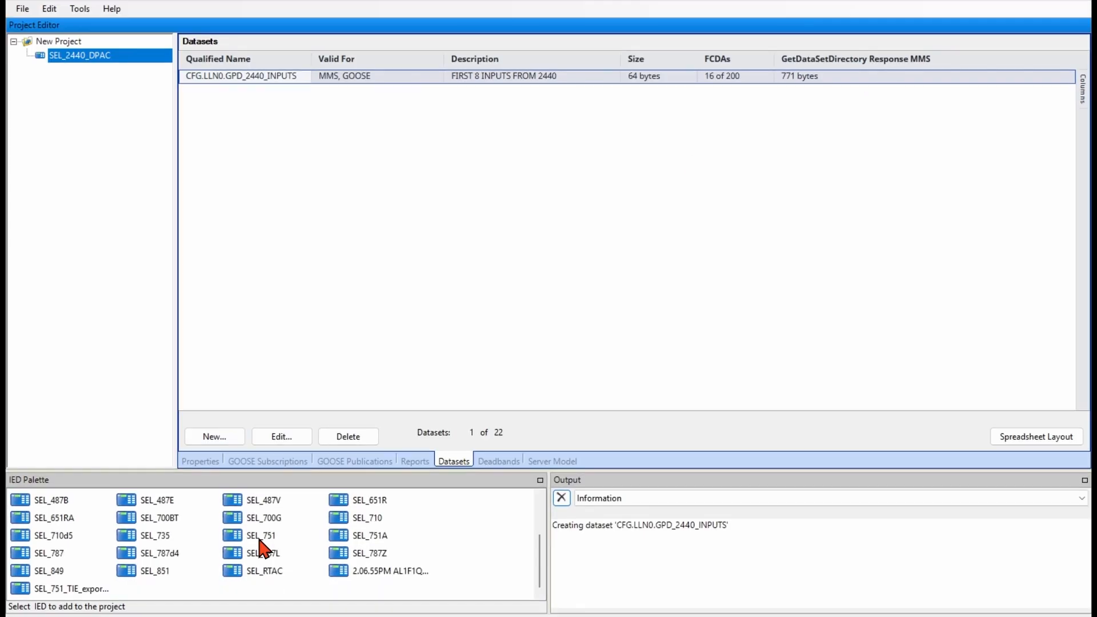
click(260, 537)
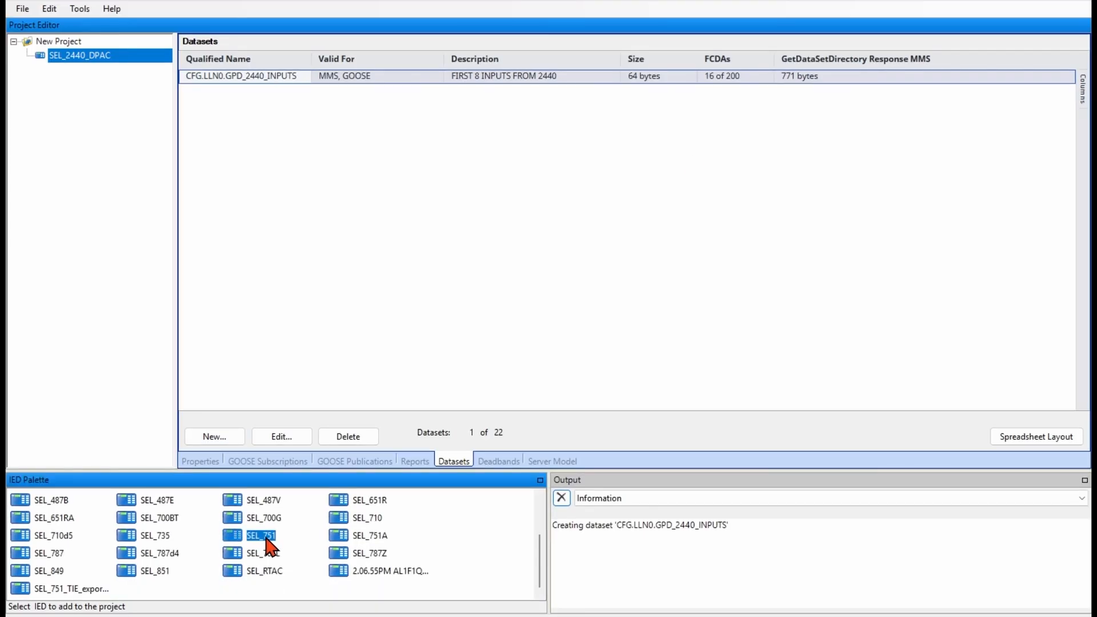
drag(268, 548, 71, 120)
click(422, 112)
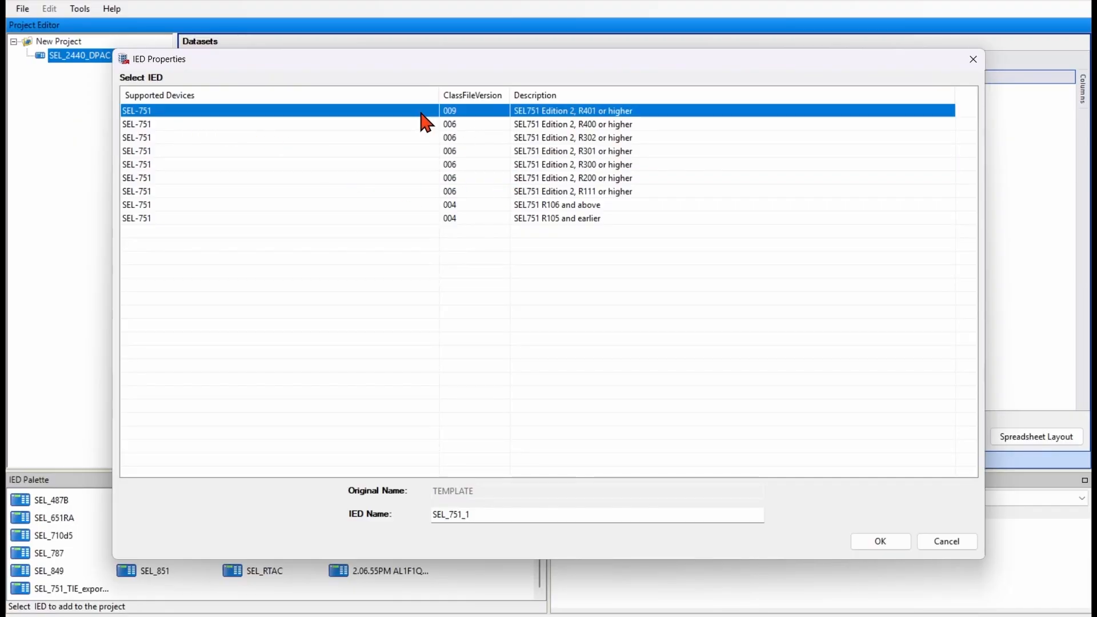
click(494, 518)
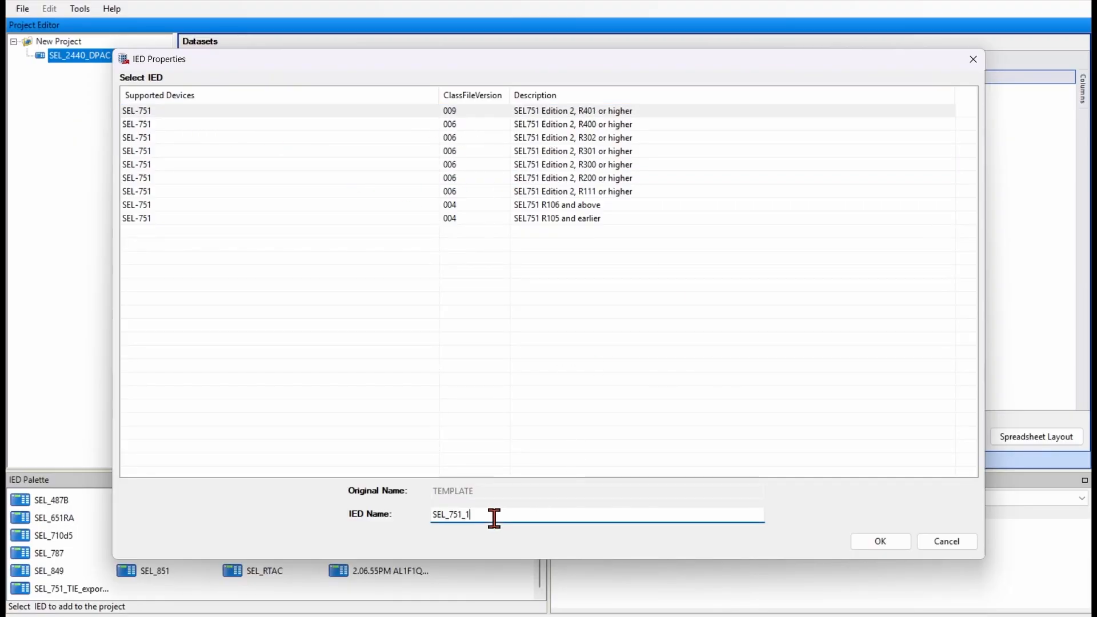
key(BackSpace)
key(BackSpace)
click(863, 542)
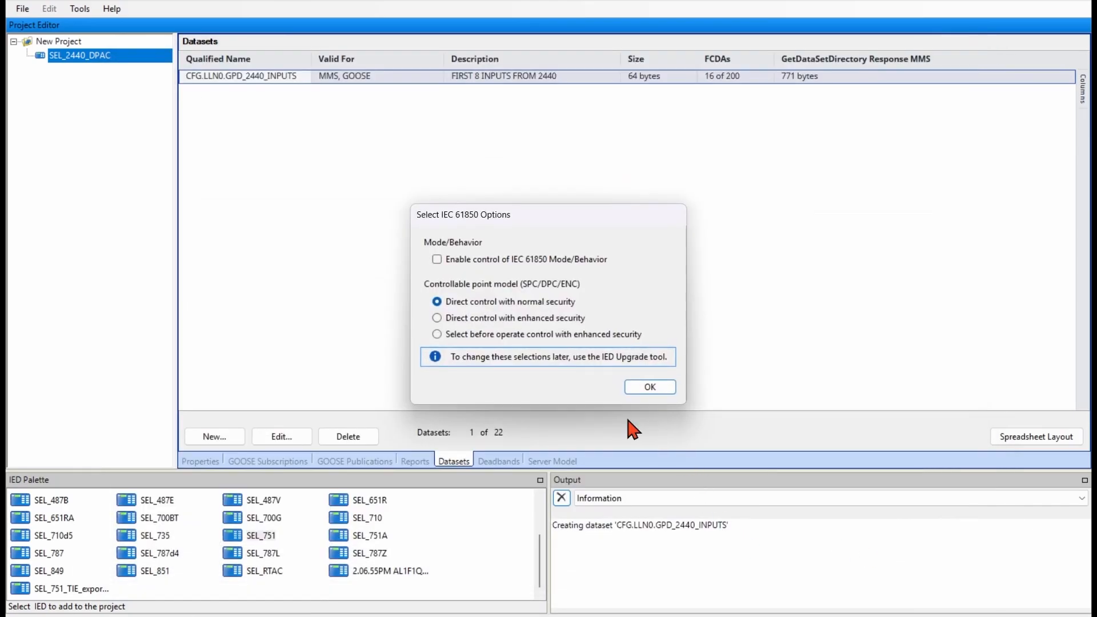
click(484, 257)
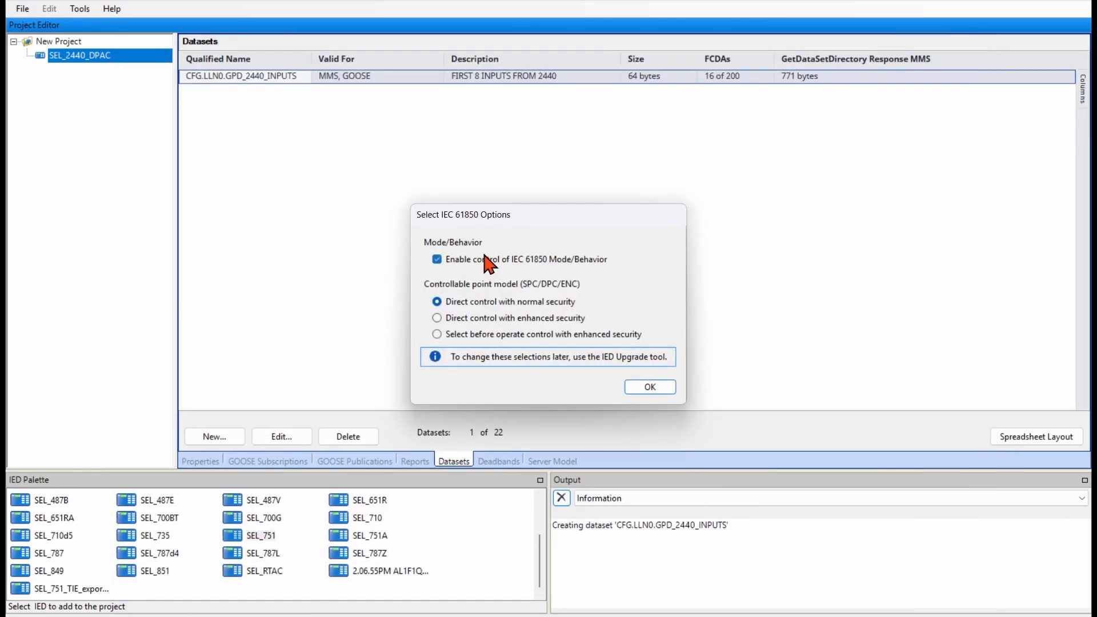
click(632, 386)
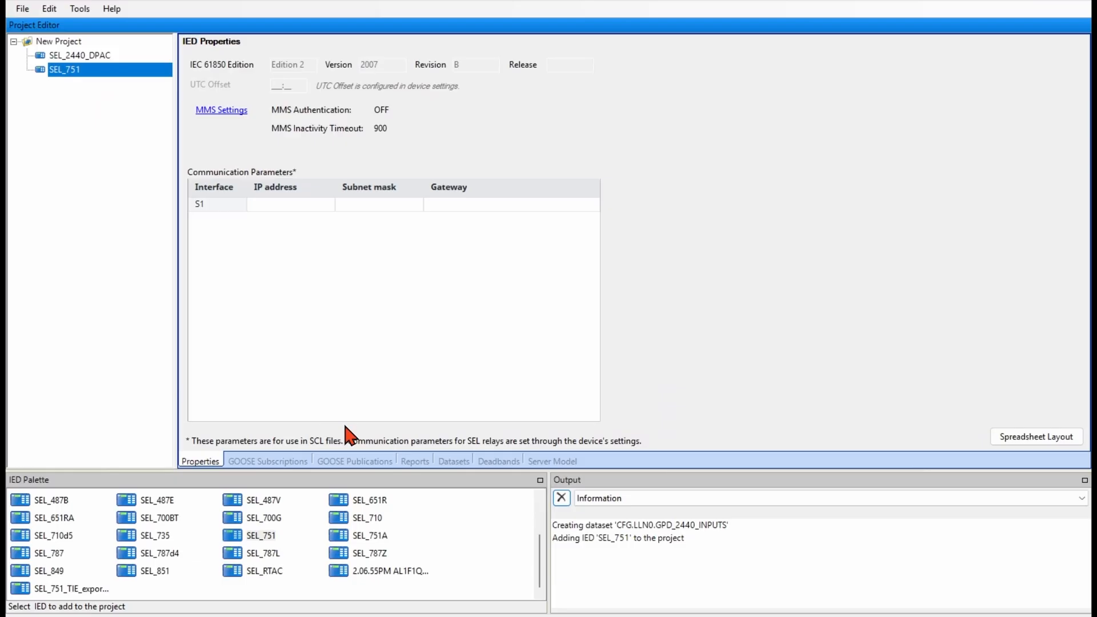
Delete SEL_751's predefined GOOSE publication GPub01 and all its predefined buffered and unbuffered reports
click(377, 462)
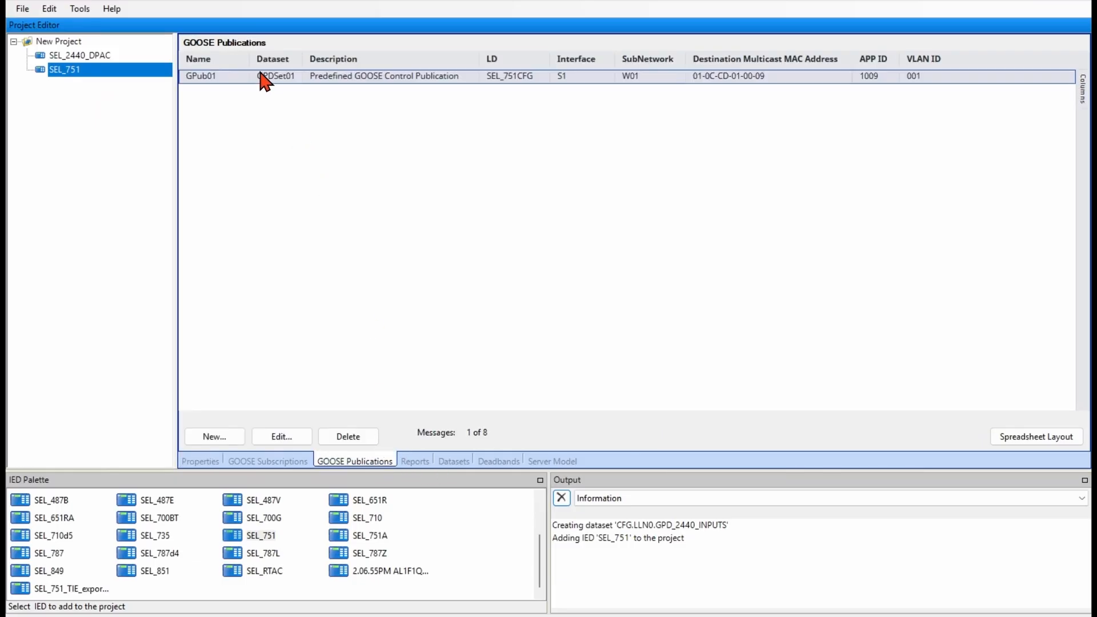
click(360, 435)
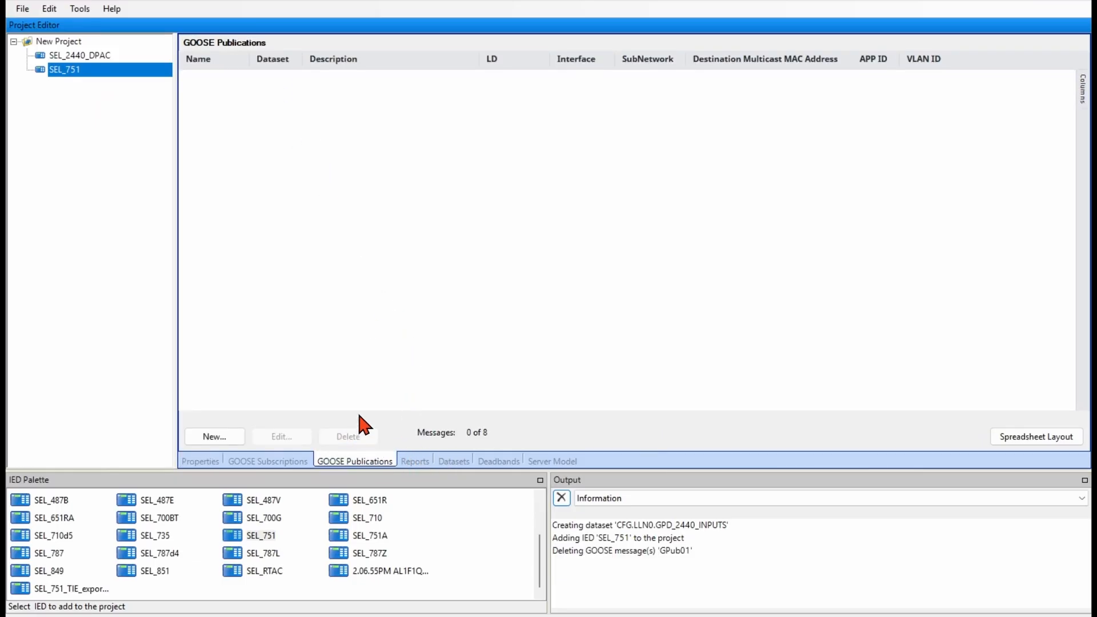
click(414, 460)
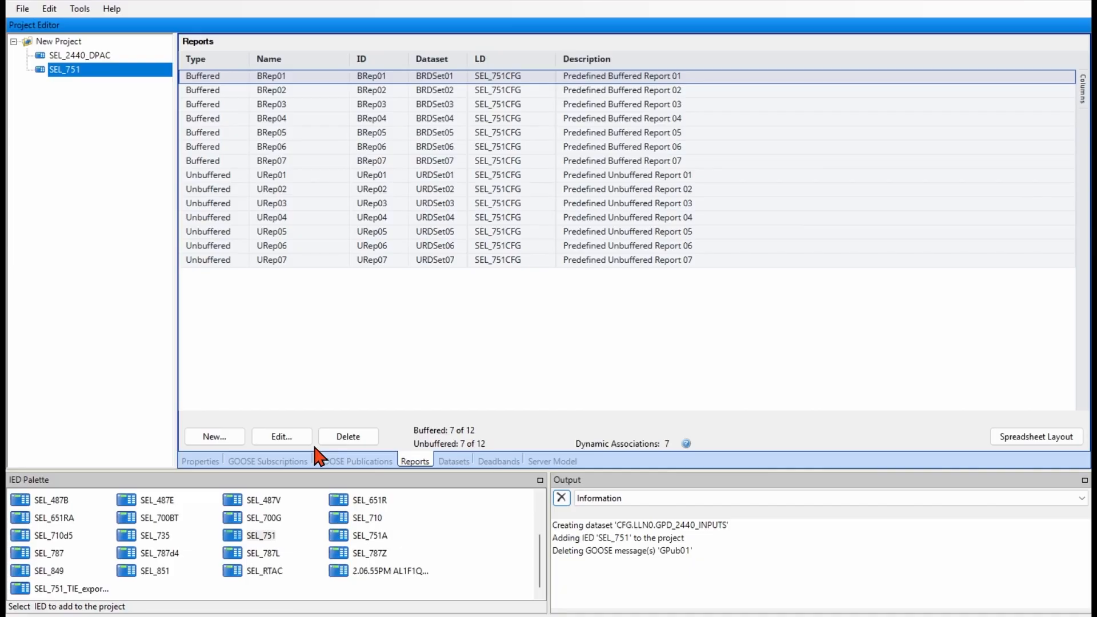
click(358, 438)
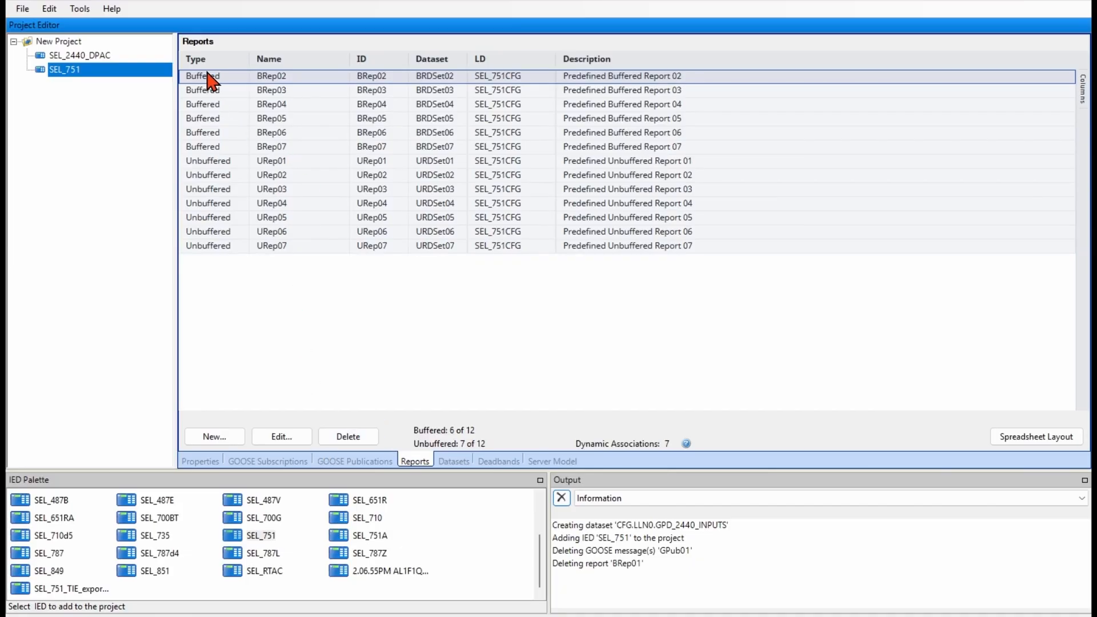
shift+click(232, 245)
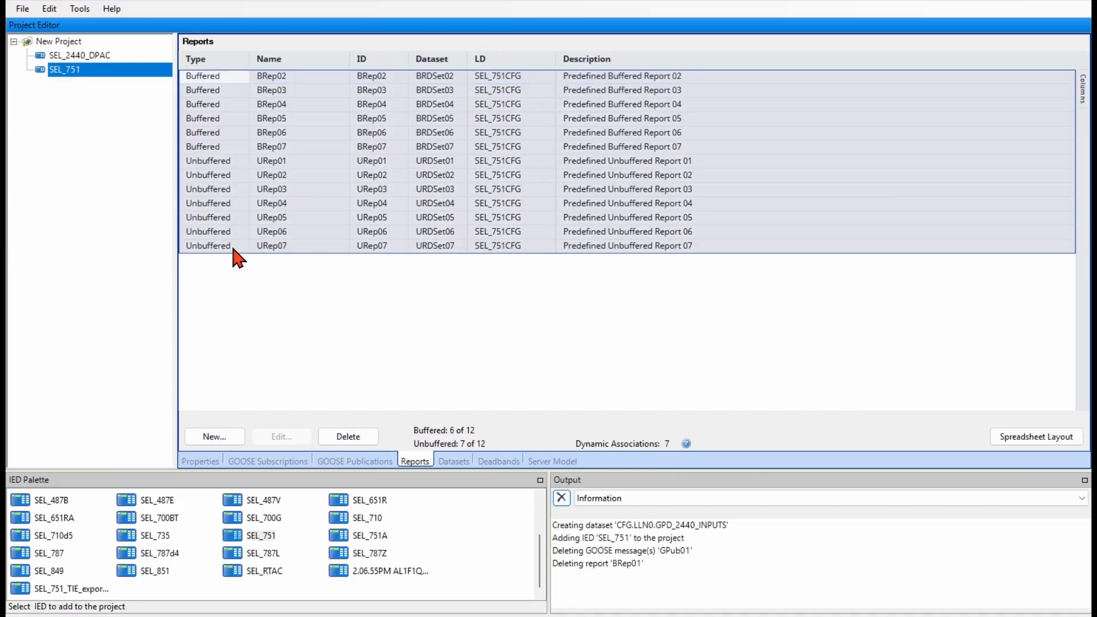
click(367, 429)
Delete all predefined datasets of SEL_751, from CFG.LLN0.BRDSet01 to CFG.LLN0.URDSet07
click(452, 461)
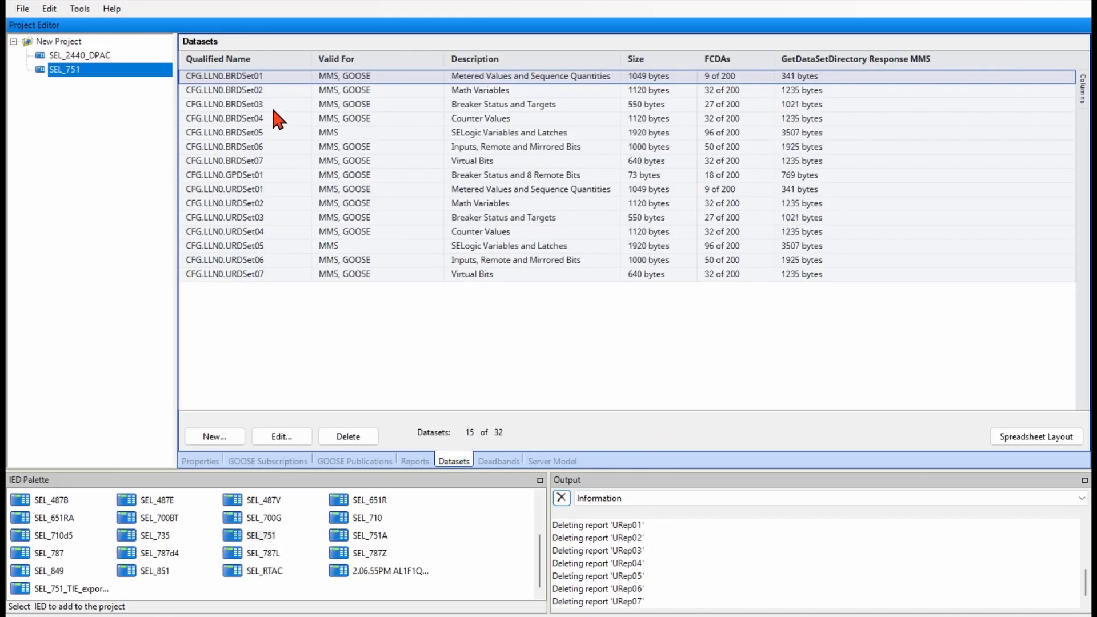
shift+click(287, 275)
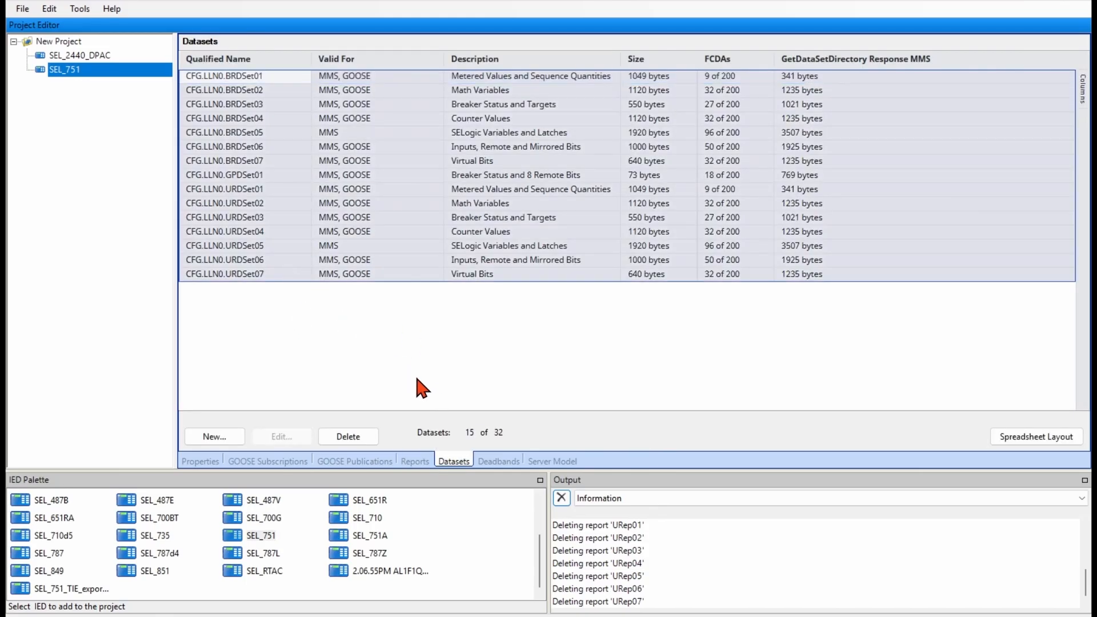
click(360, 438)
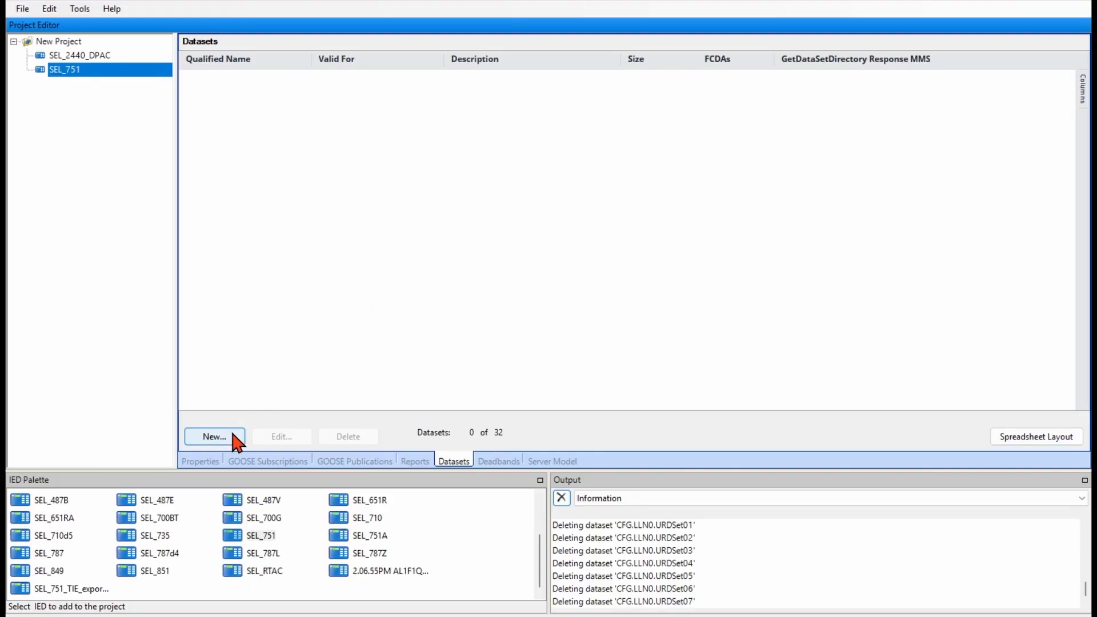
Create a new SEL_751 dataset named GPD_751_Protection with the description "50 and 51 elements, breaker status, and targets"
click(215, 436)
click(373, 95)
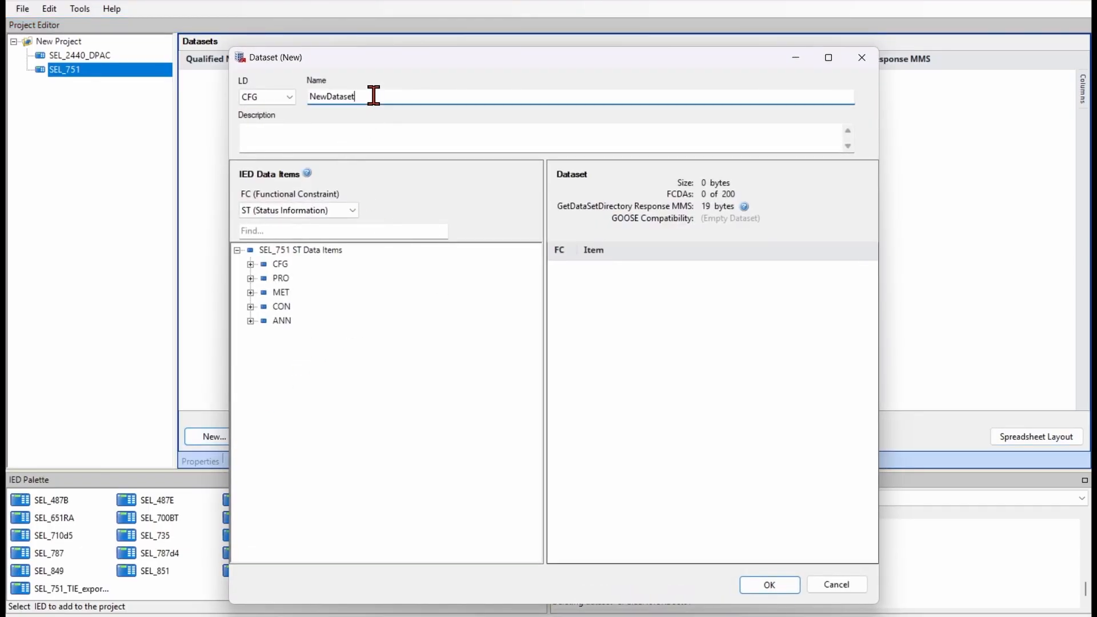
double_click(374, 95)
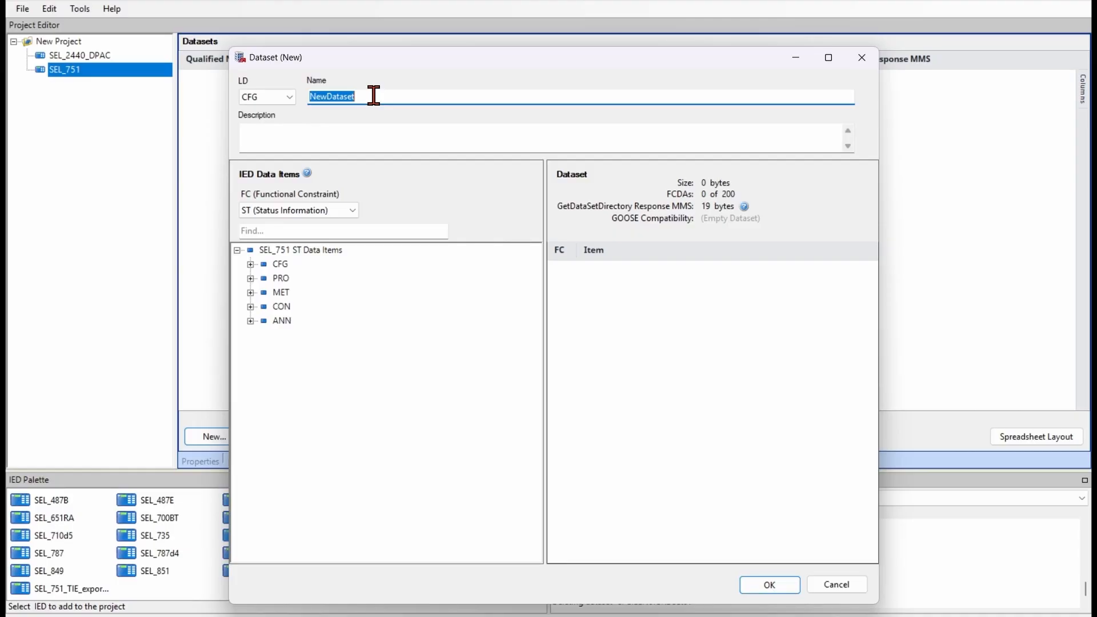
text(GP)
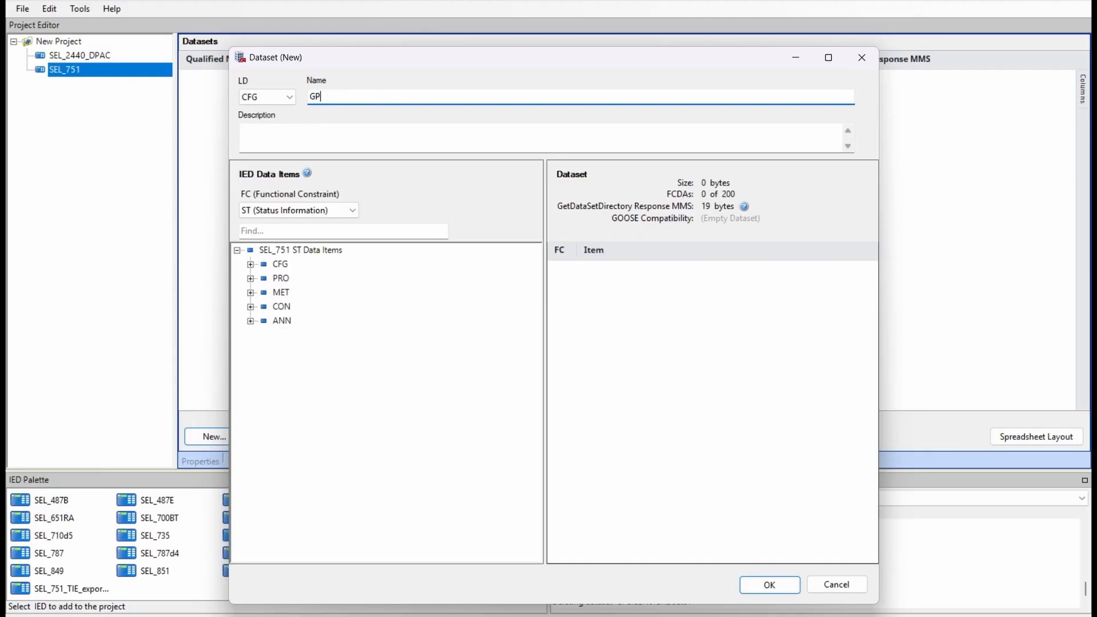
text(D_751_Protection)
click(440, 126)
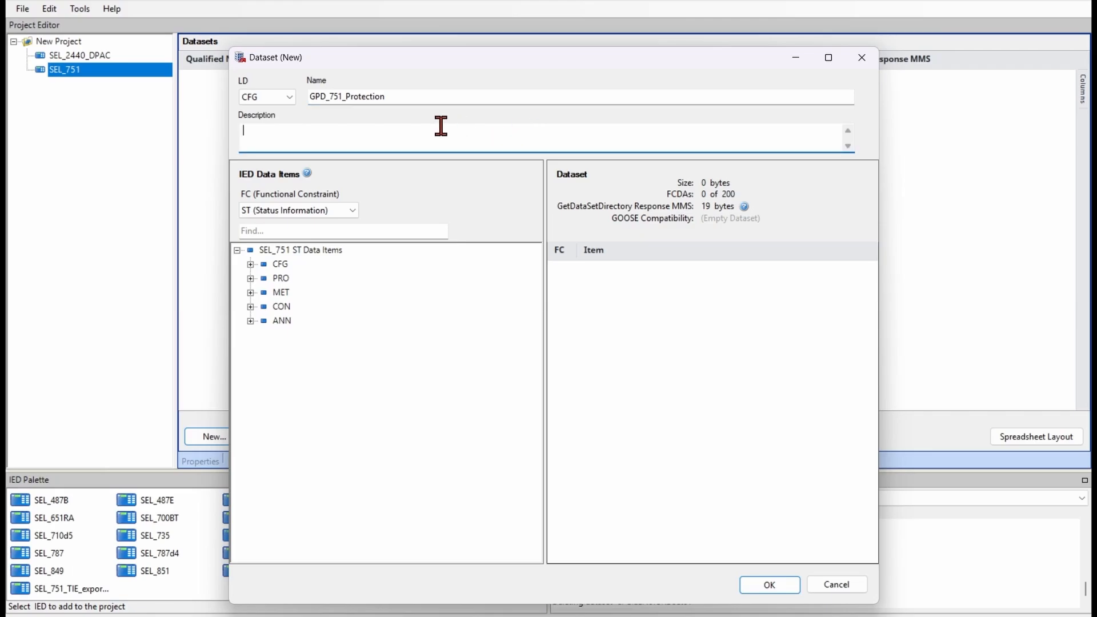
text(50 and 50)
text( elements, breaker)
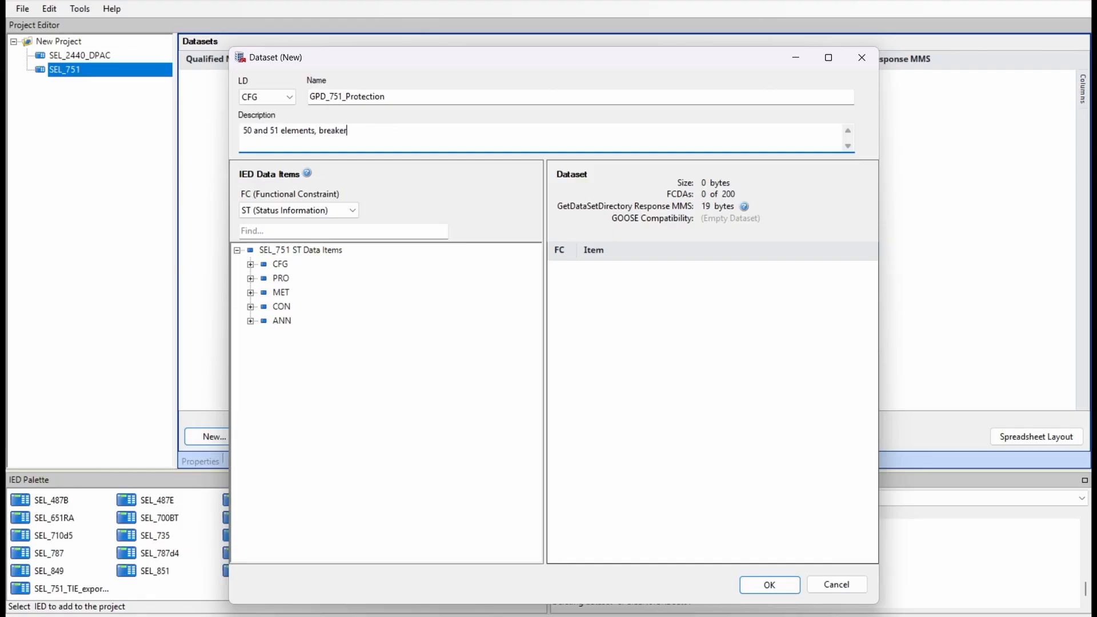
text( status, and targets)
Find 51P1 among the status data items and add Op.general (51P1T) and Op.q of P1TPTOC13 to the dataset
click(296, 231)
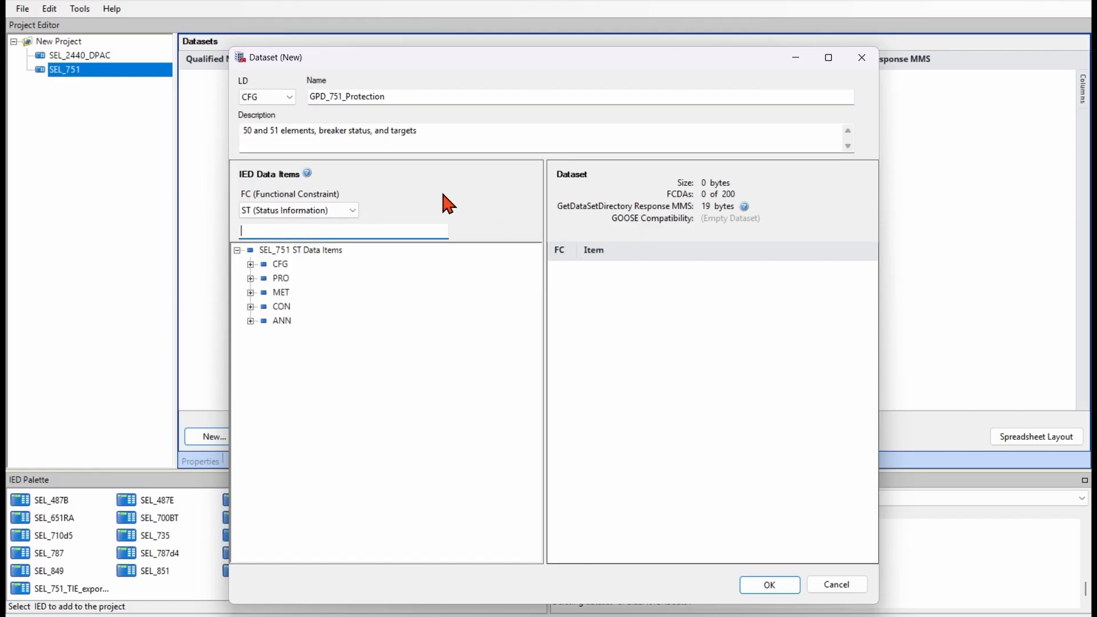
text(51p1)
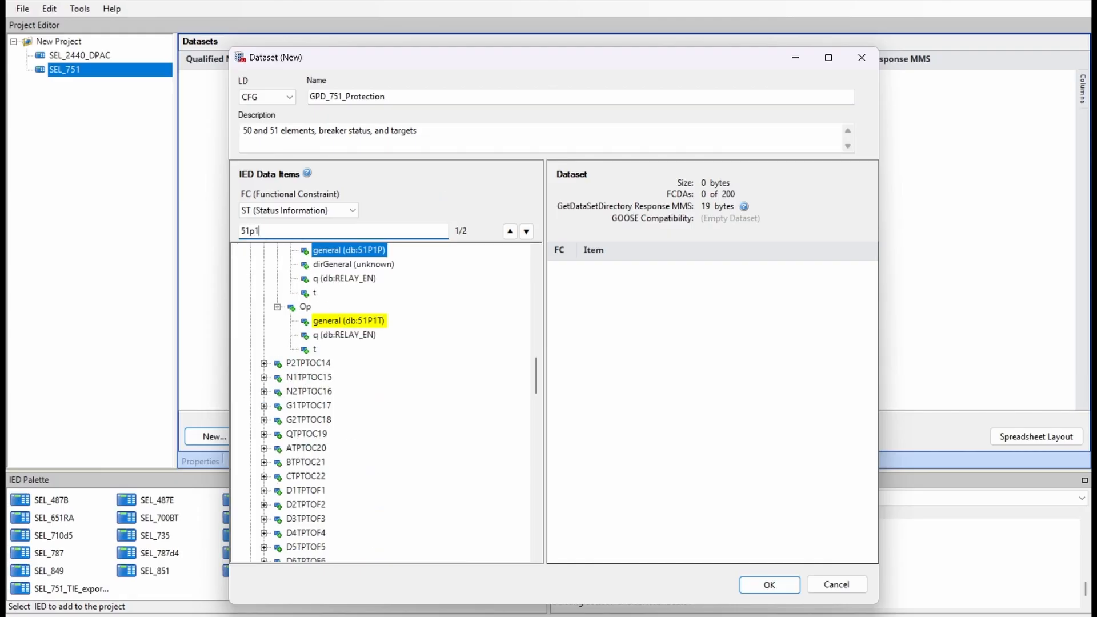
scroll(478, 440, up, 1)
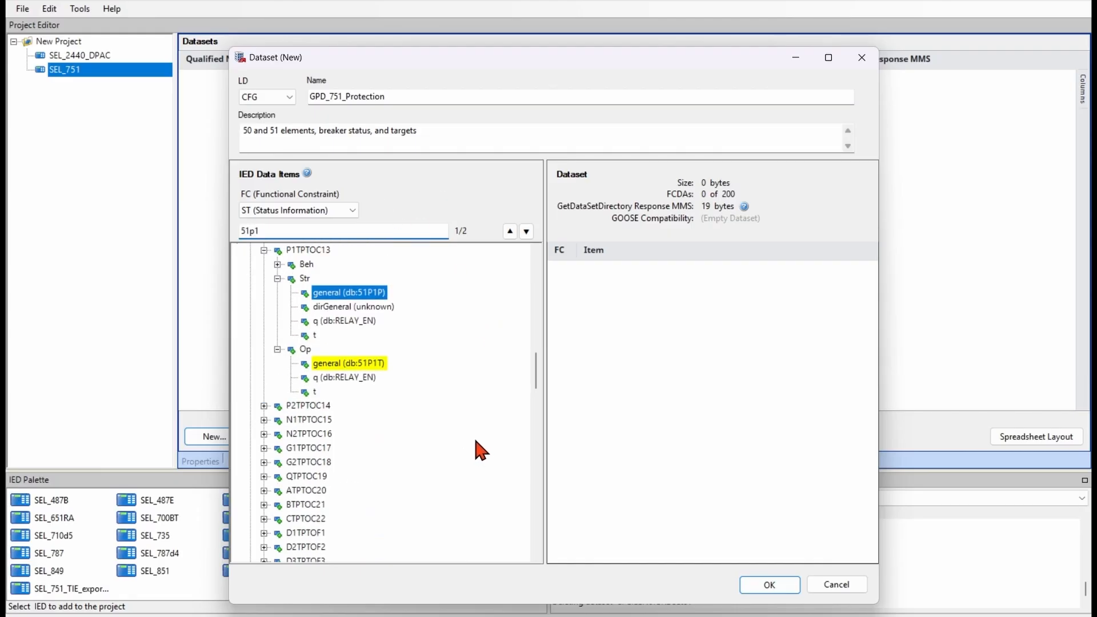
click(348, 364)
ctrl+click(344, 379)
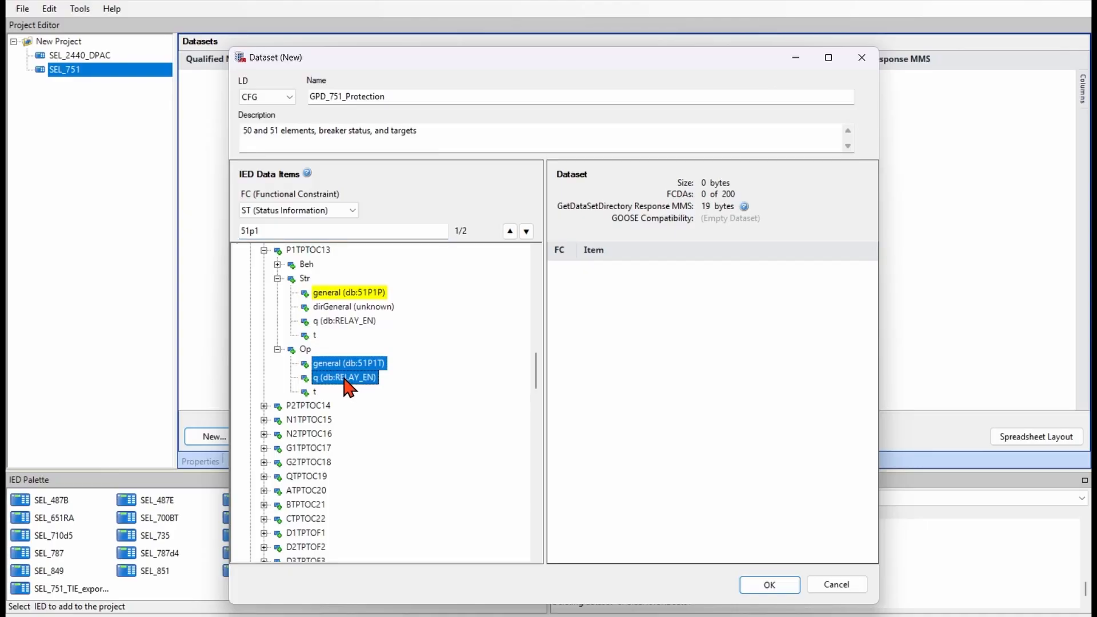
drag(345, 379, 656, 331)
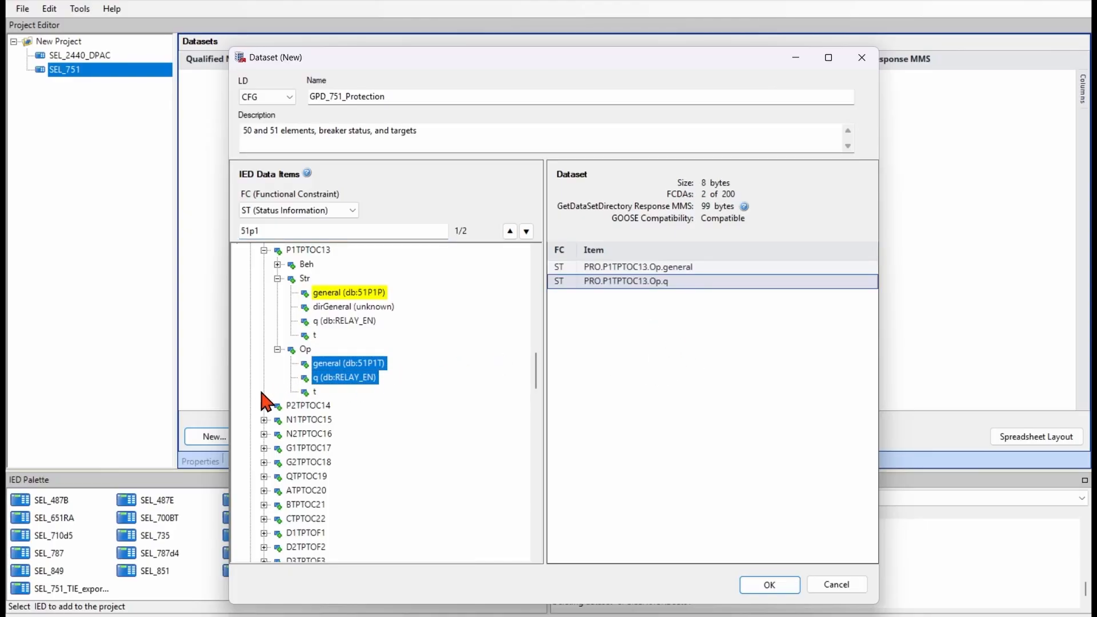
Add Op.general (51P2T) and Op.q of P2TPTOC14 to the dataset
click(264, 406)
scroll(476, 387, down, 1)
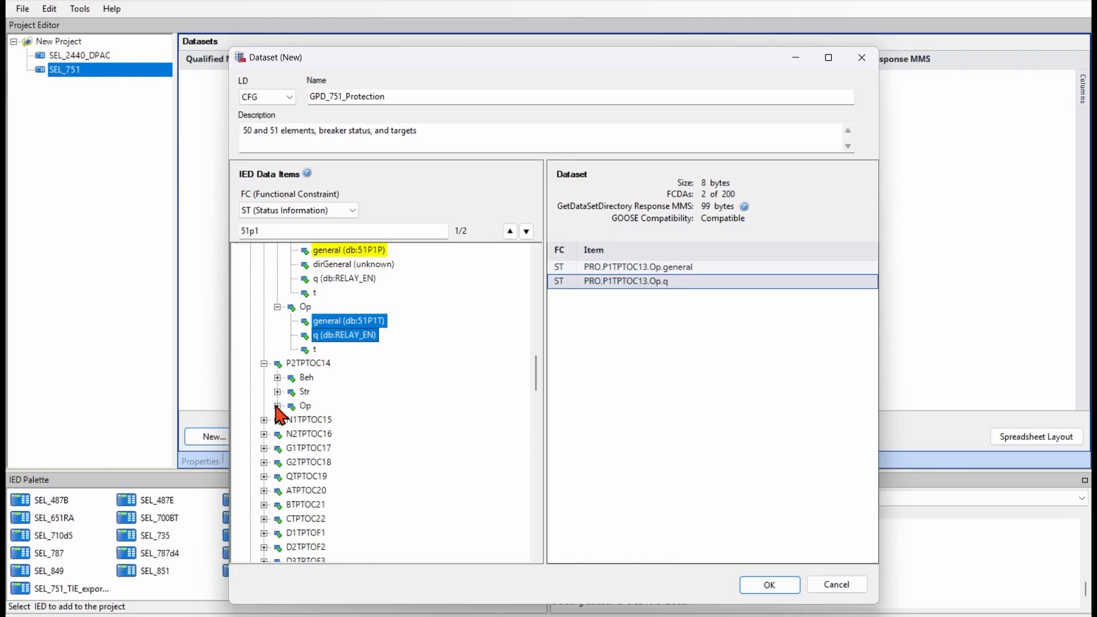
click(277, 405)
click(342, 420)
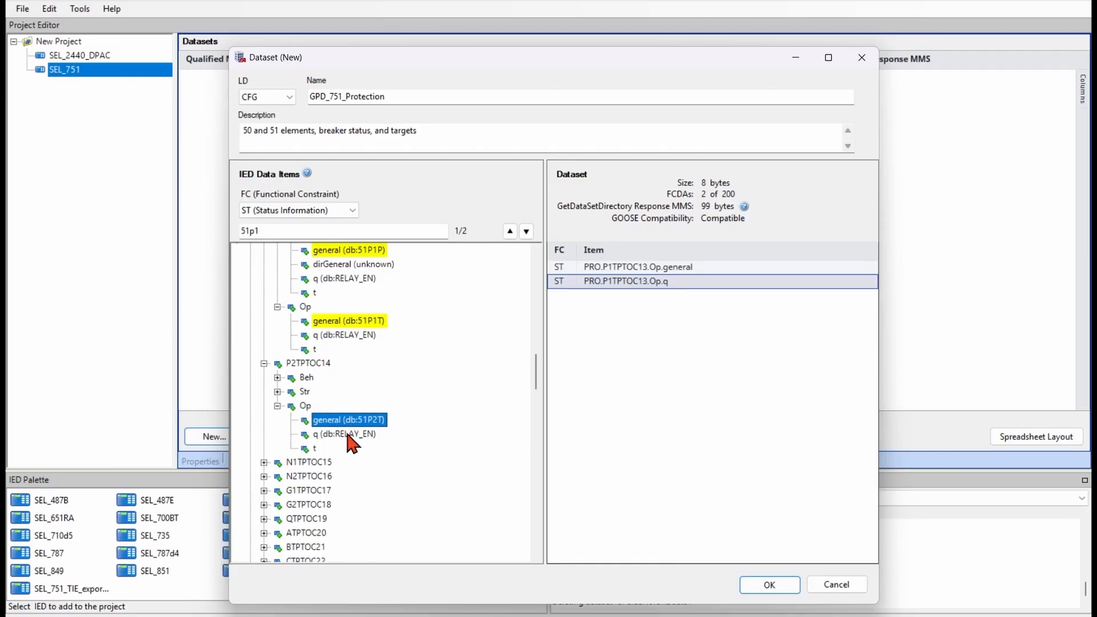
shift+click(345, 435)
drag(345, 434, 651, 395)
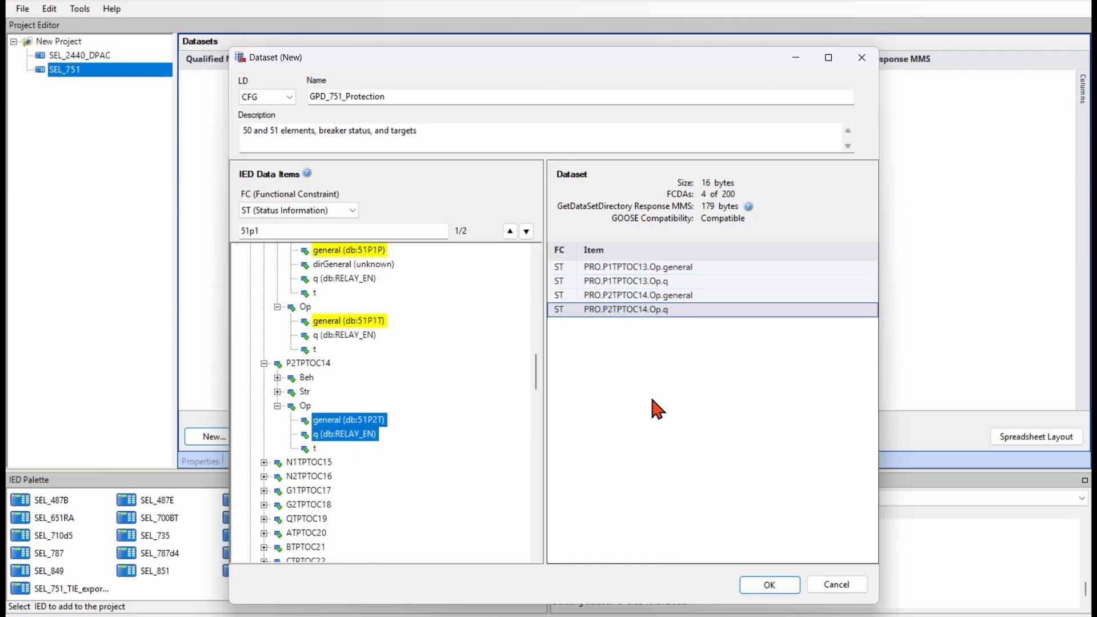
Find 50P1 among the data items and add Op.general (50P1T) and Op.q of P1TPIOC1 to the dataset
scroll(343, 308, up, 1)
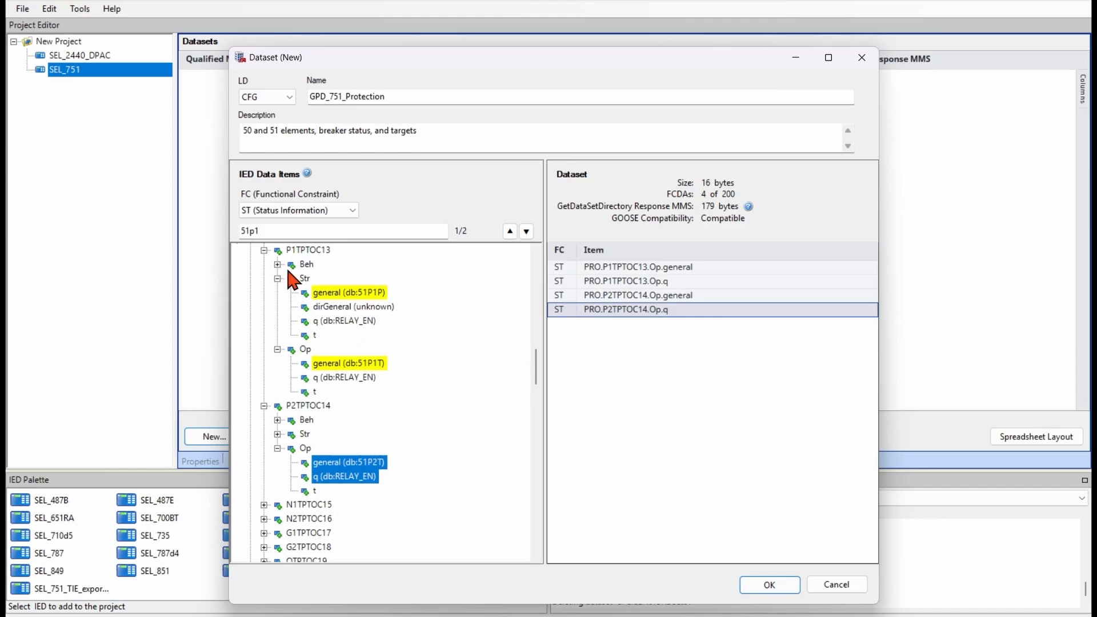
double_click(280, 230)
text(50)
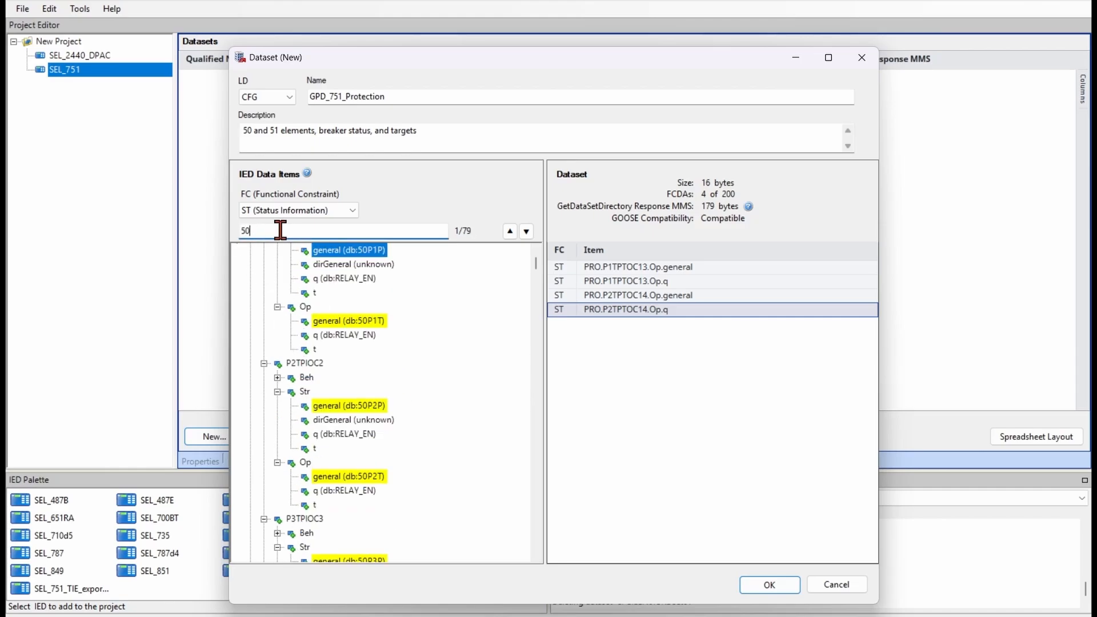
text(p1)
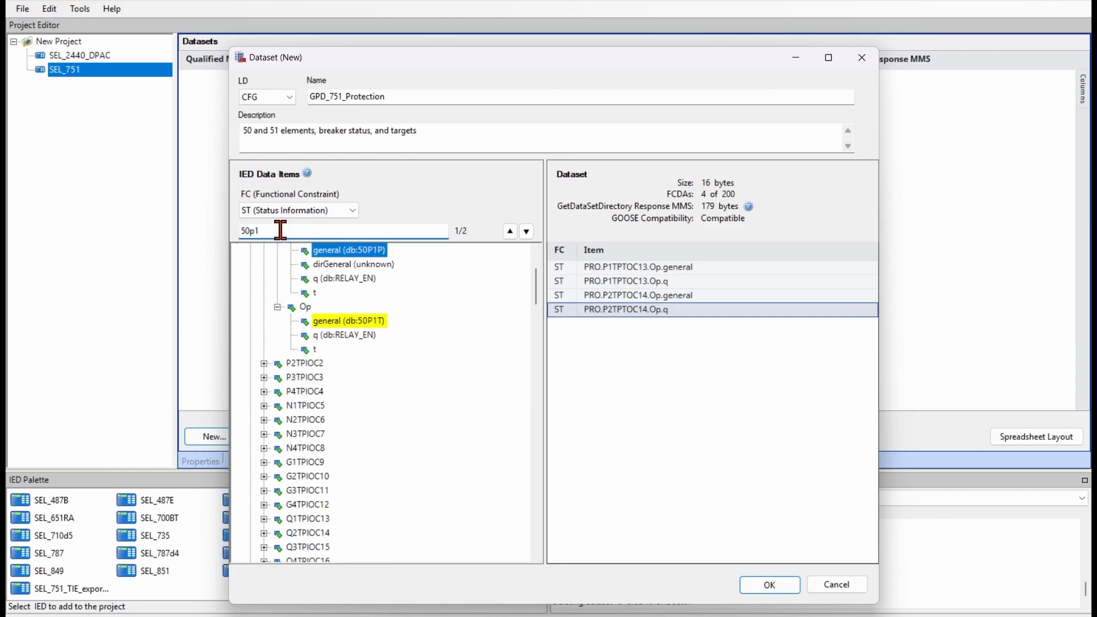
scroll(467, 341, up, 1)
click(349, 363)
shift+click(354, 378)
drag(355, 379, 624, 387)
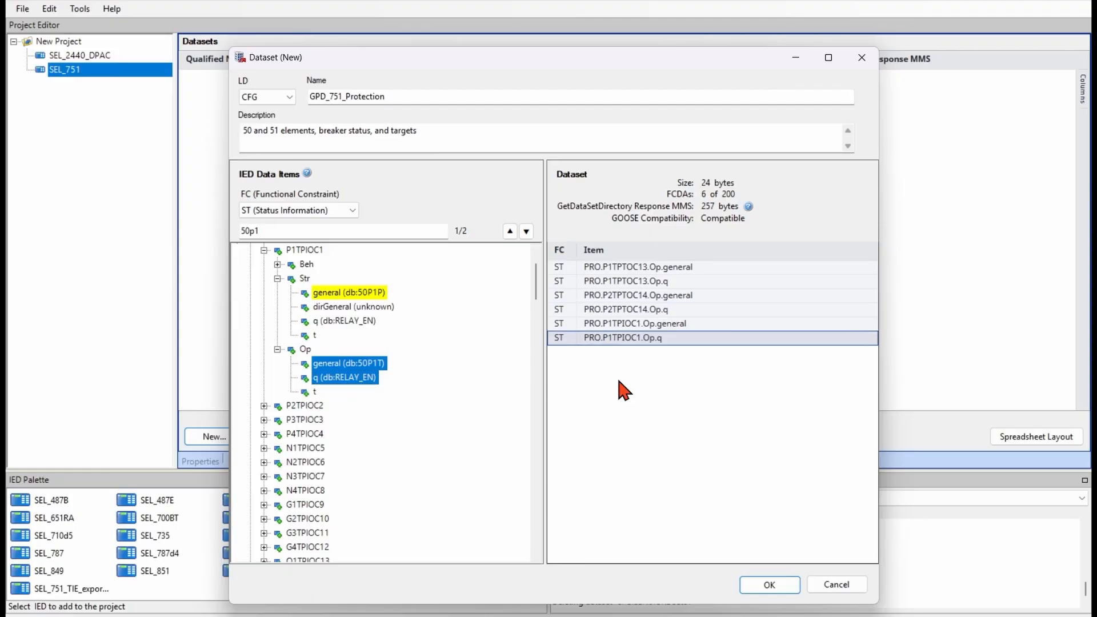
Add Op.general (50P2T) and Op.q of P2TPIOC2 to the dataset
click(264, 406)
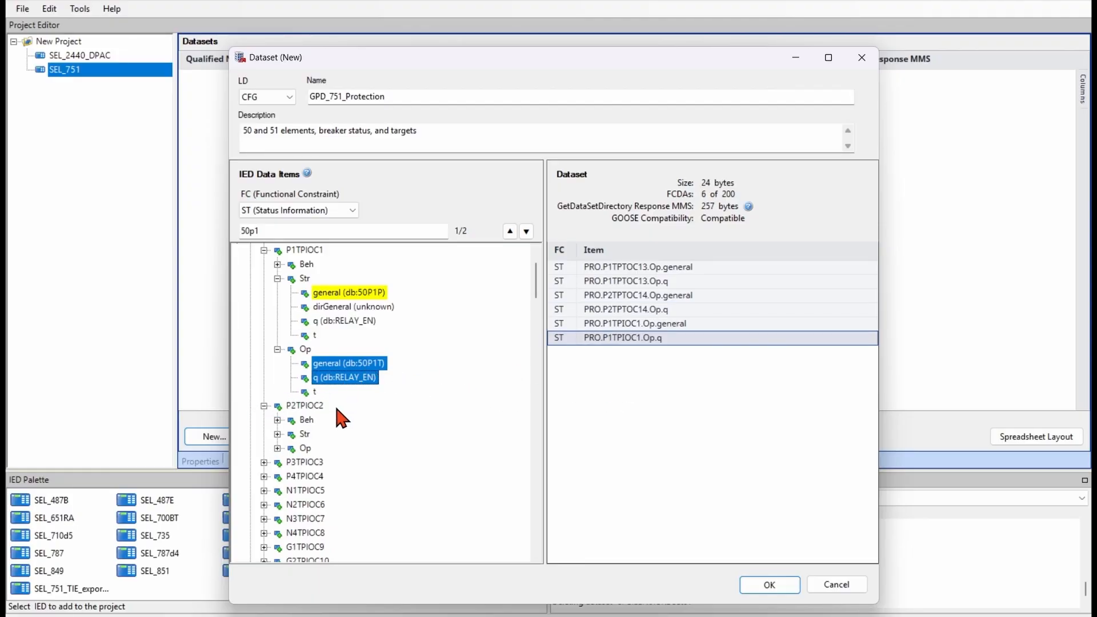
click(277, 448)
scroll(385, 428, down, 1)
click(366, 435)
shift+click(359, 448)
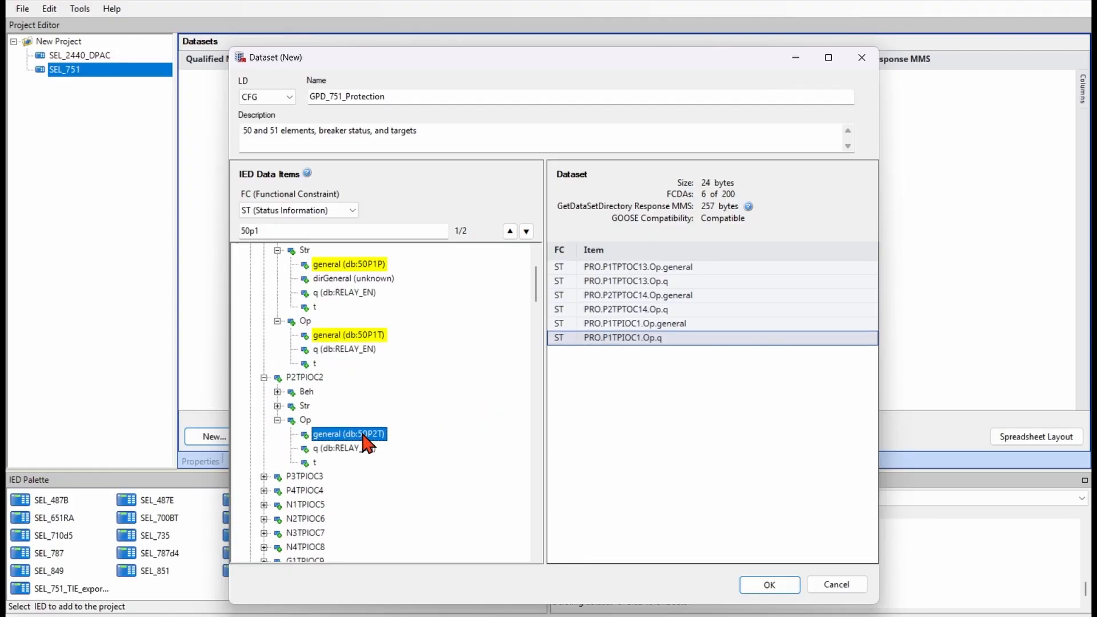
drag(359, 452, 743, 418)
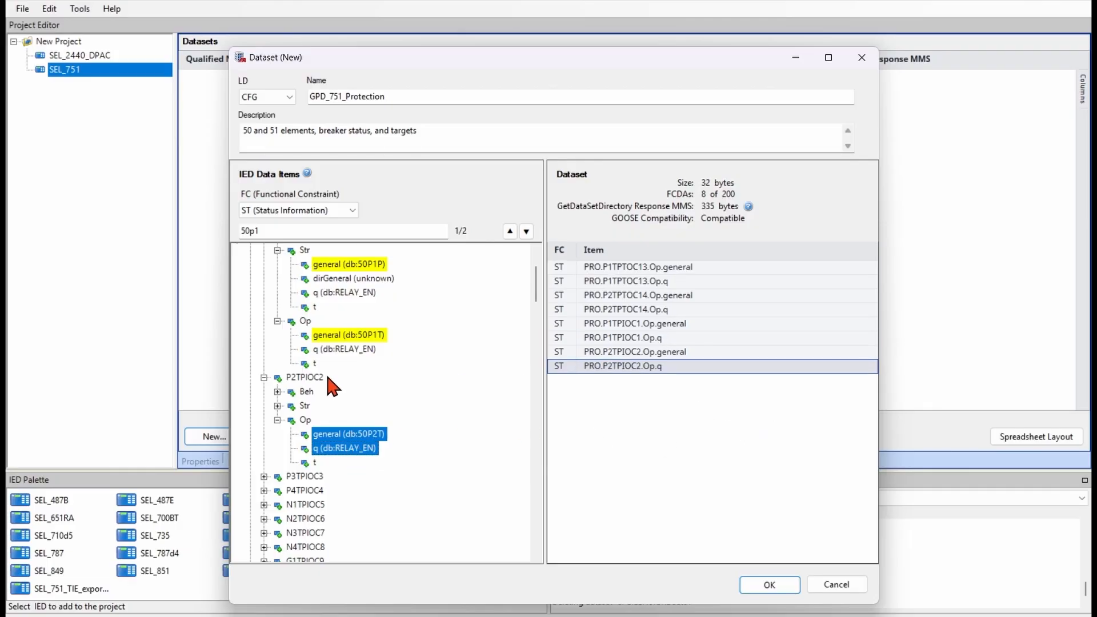
Find 52A among the data items and add the breaker position attributes Pos.stVal and Pos.q of BK1XCBR1 to the dataset
scroll(330, 385, down, 1)
double_click(277, 231)
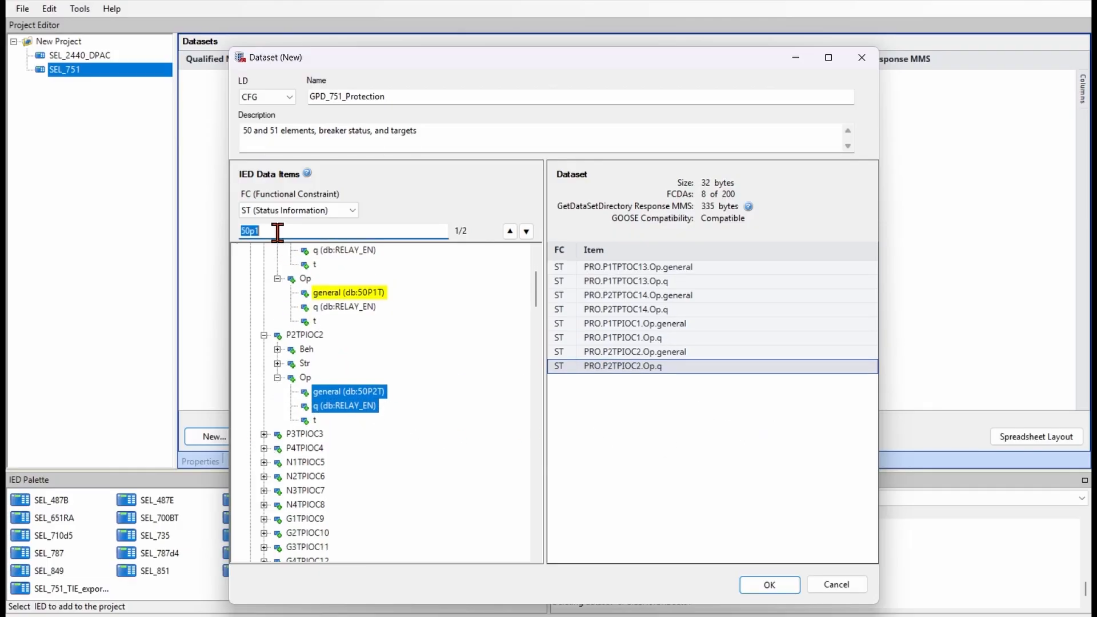
text(52a)
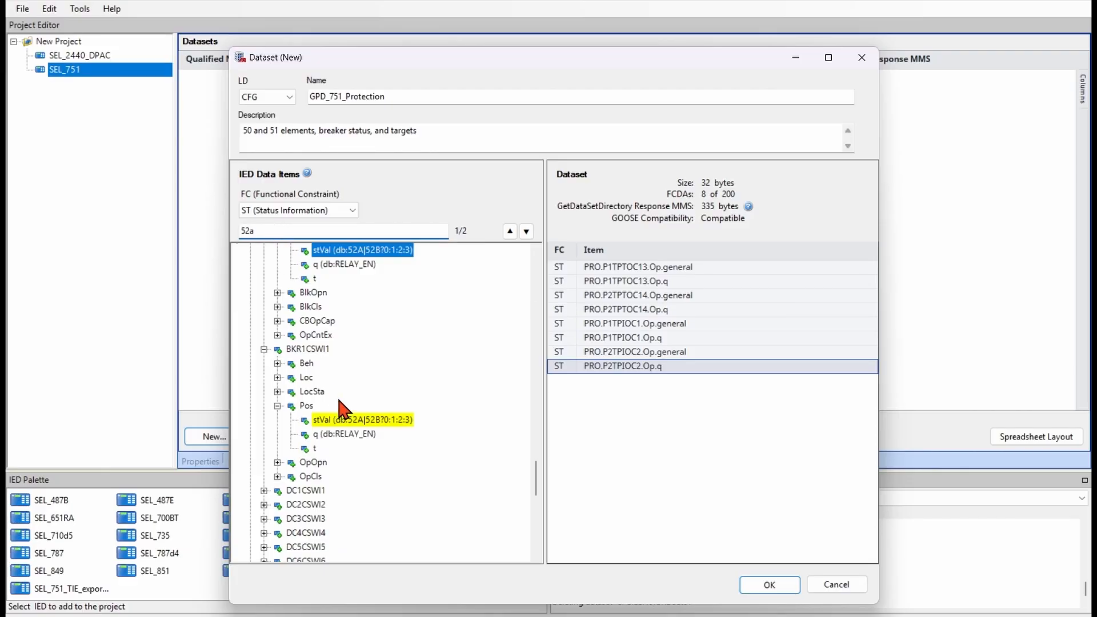
scroll(402, 400, up, 3)
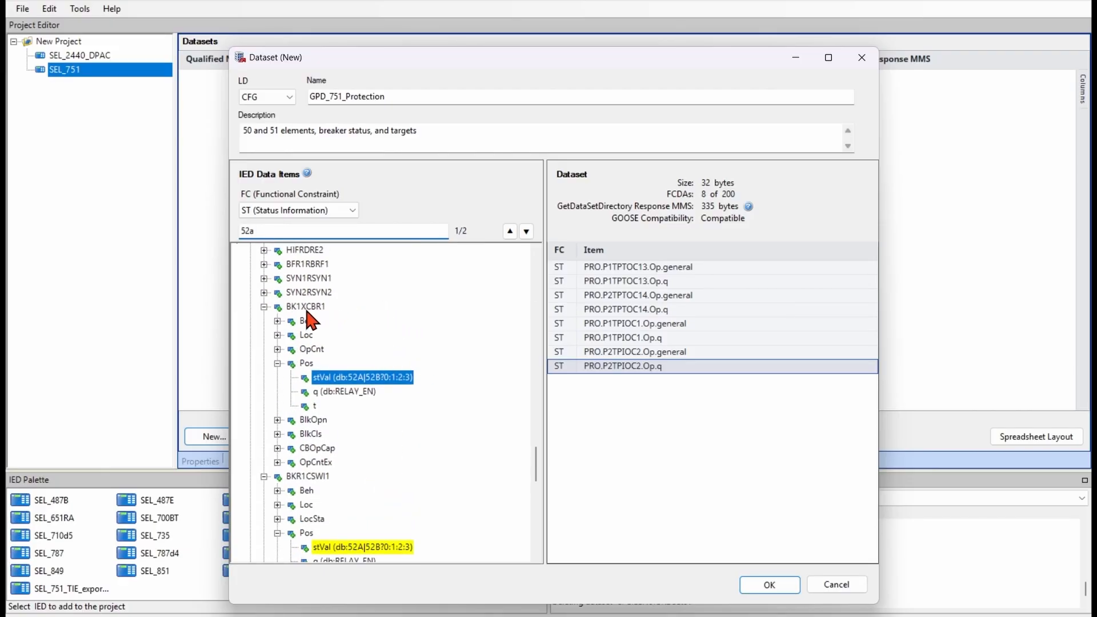
click(341, 381)
click(340, 391)
click(342, 380)
ctrl+click(339, 392)
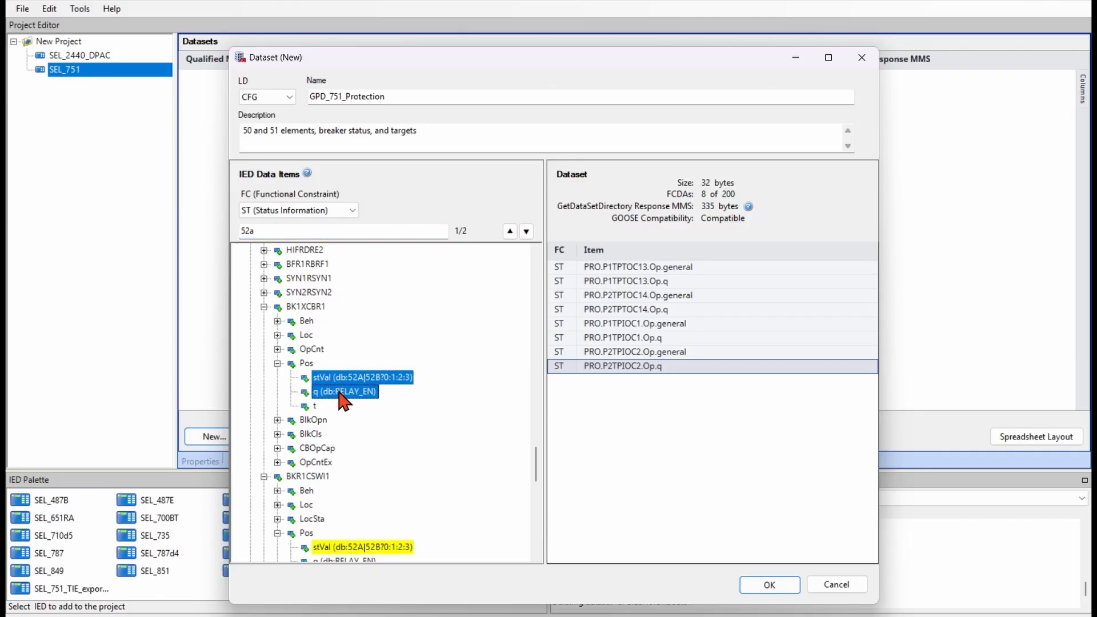
drag(343, 400, 628, 434)
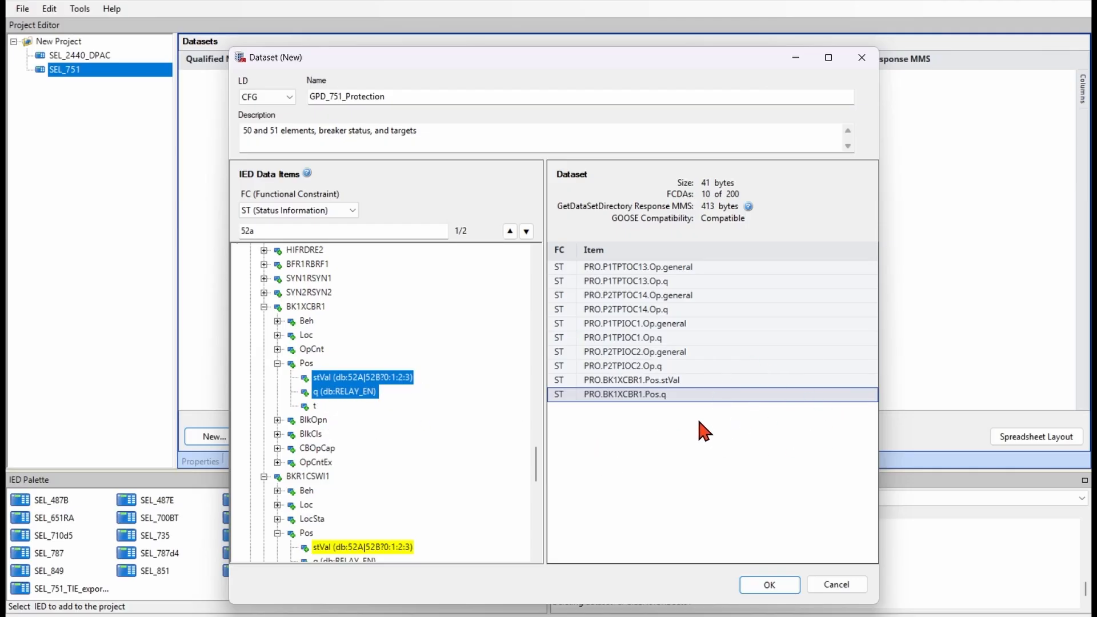
Find TRIP_LED among the data items and add stVal and q of TLEDGGIO6 Ind02 to the dataset
double_click(284, 230)
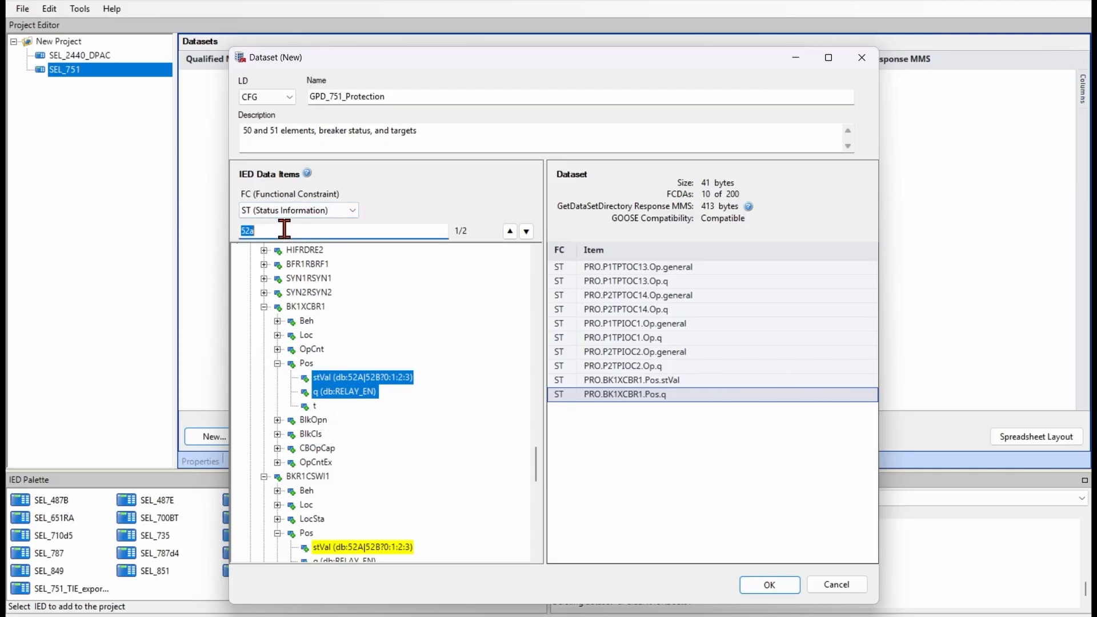
text(trip)
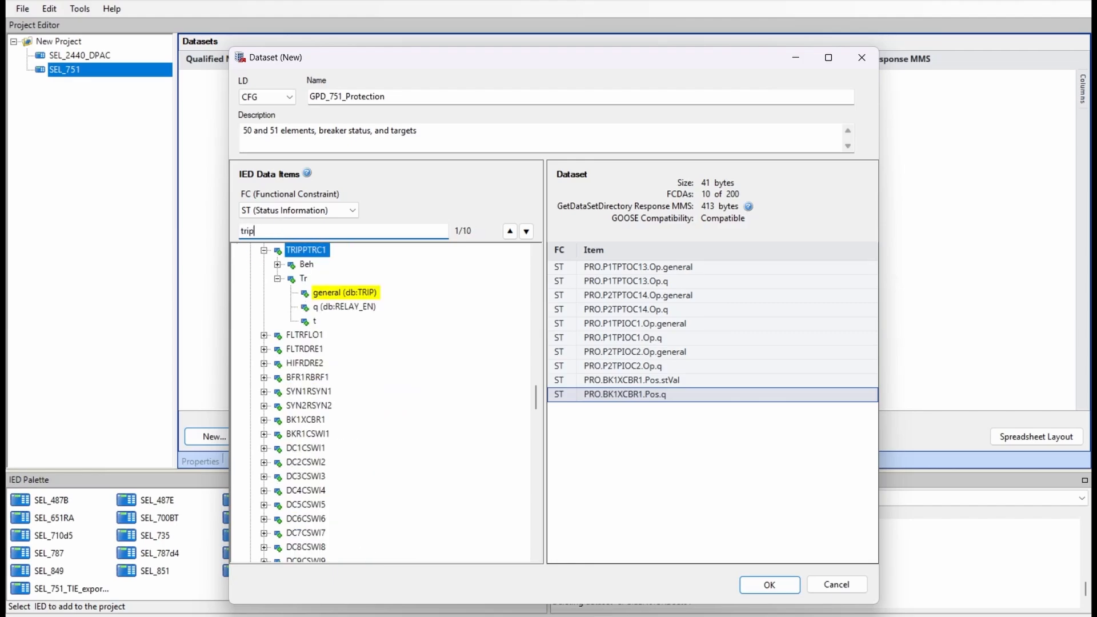
text(_led)
scroll(355, 492, up, 3)
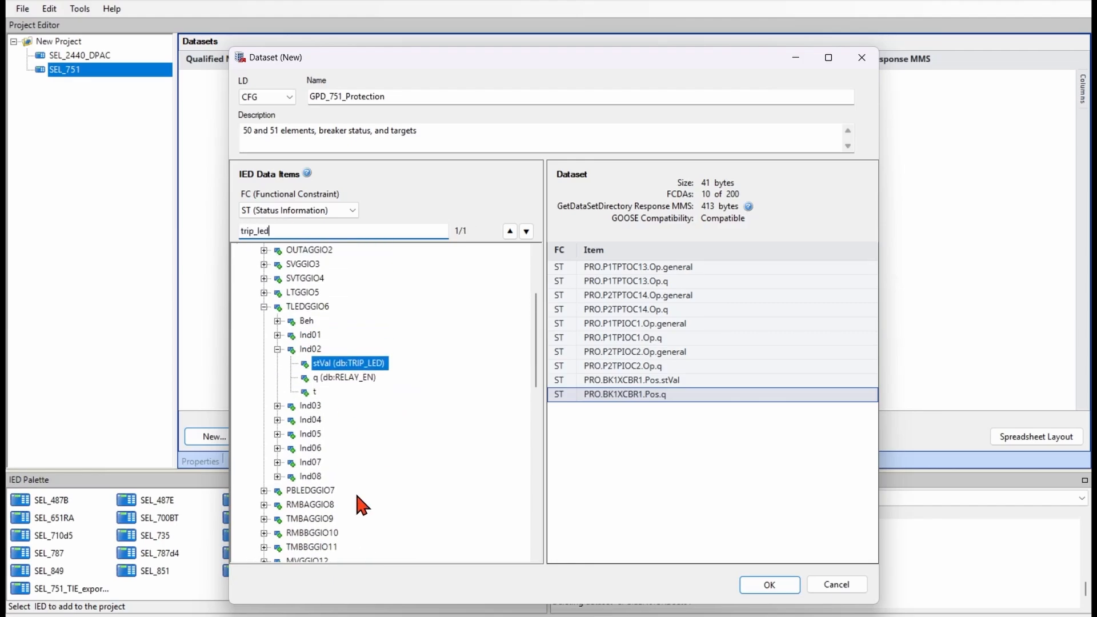
click(349, 364)
scroll(343, 377, up, 1)
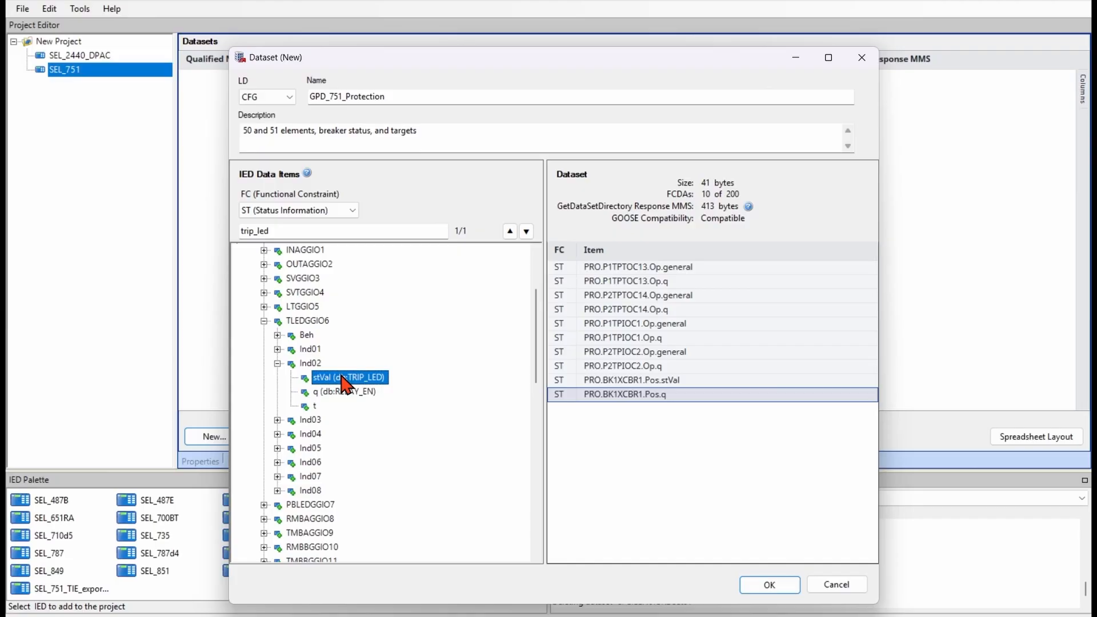
shift+click(349, 394)
drag(351, 398, 653, 442)
Expand Ind03 through Ind08 of TLEDGGIO6 in the data items tree to expose their stVal and q attributes
click(278, 420)
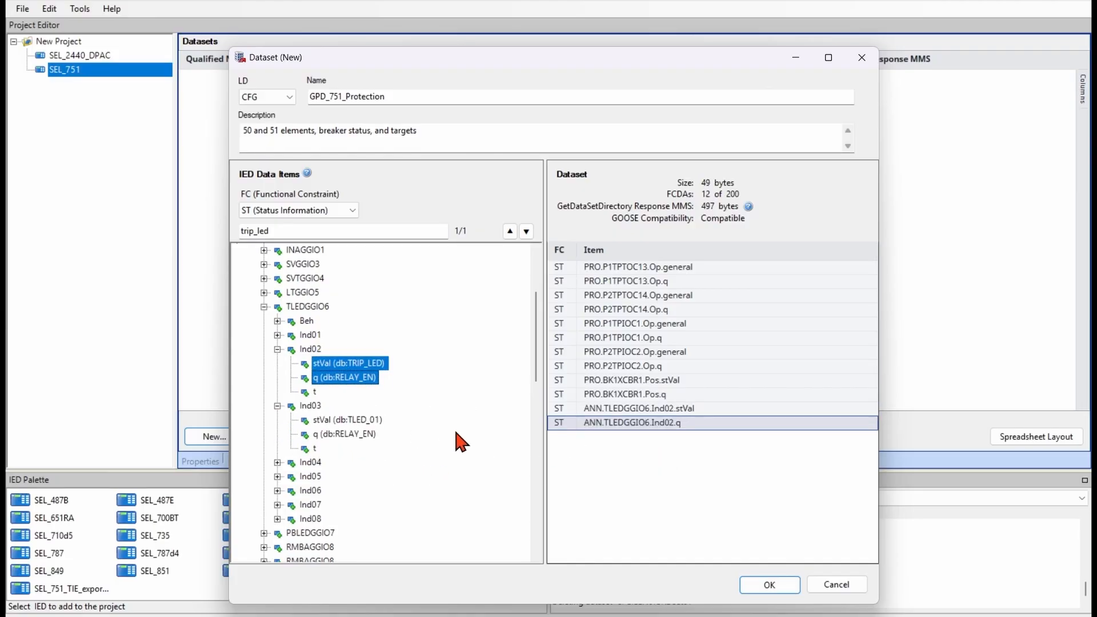
scroll(453, 428, down, 1)
click(278, 434)
click(277, 491)
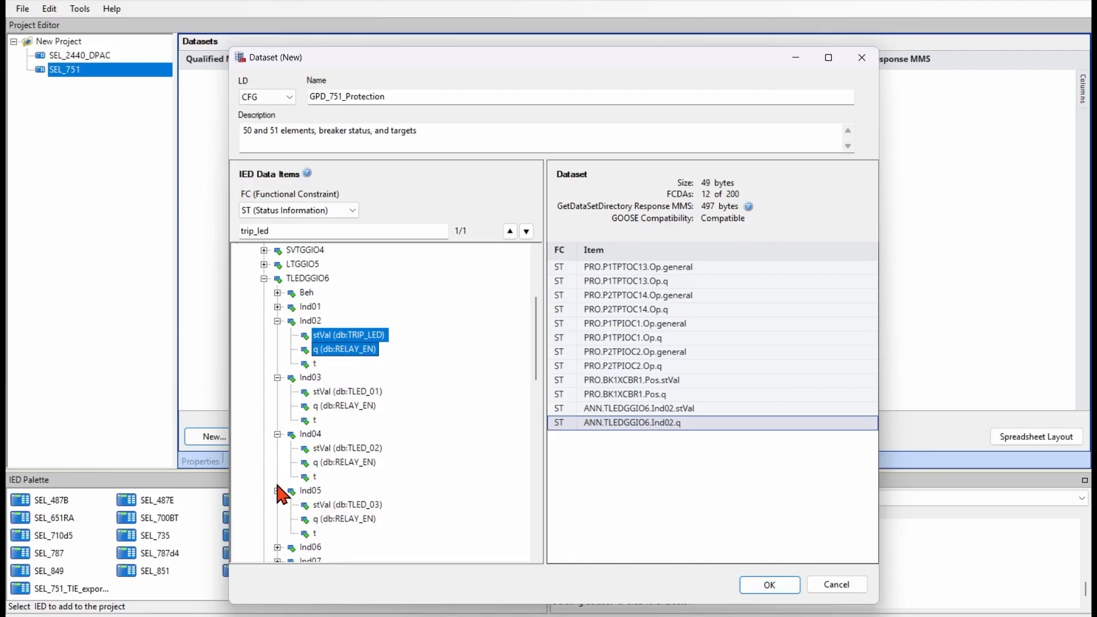
scroll(421, 448, down, 2)
click(278, 463)
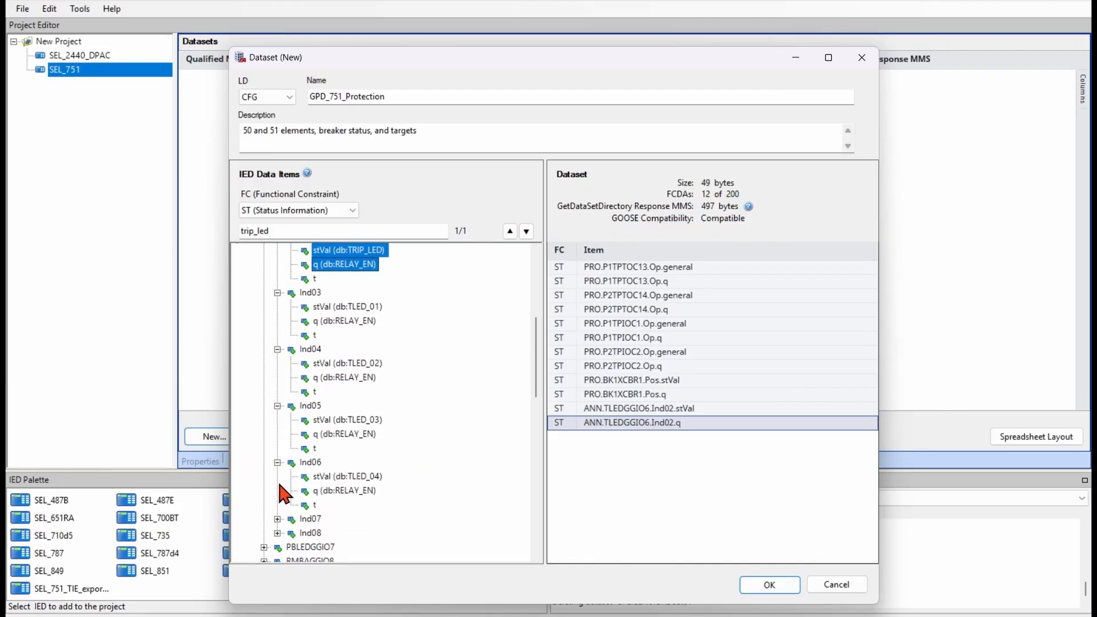
scroll(269, 472, down, 1)
click(277, 461)
scroll(277, 466, down, 1)
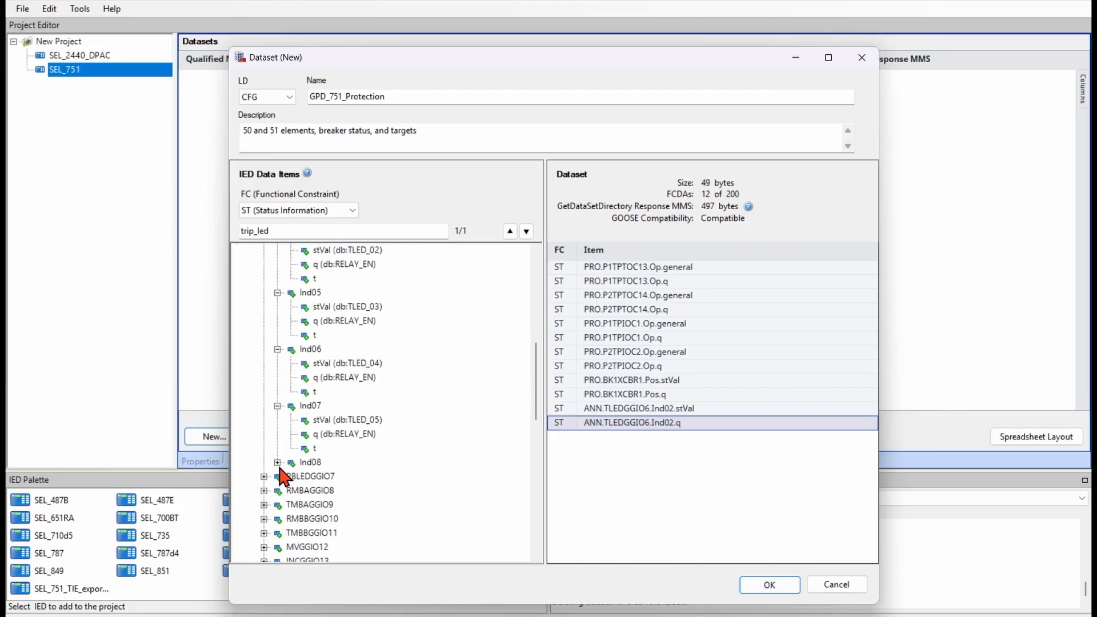
scroll(422, 486, up, 2)
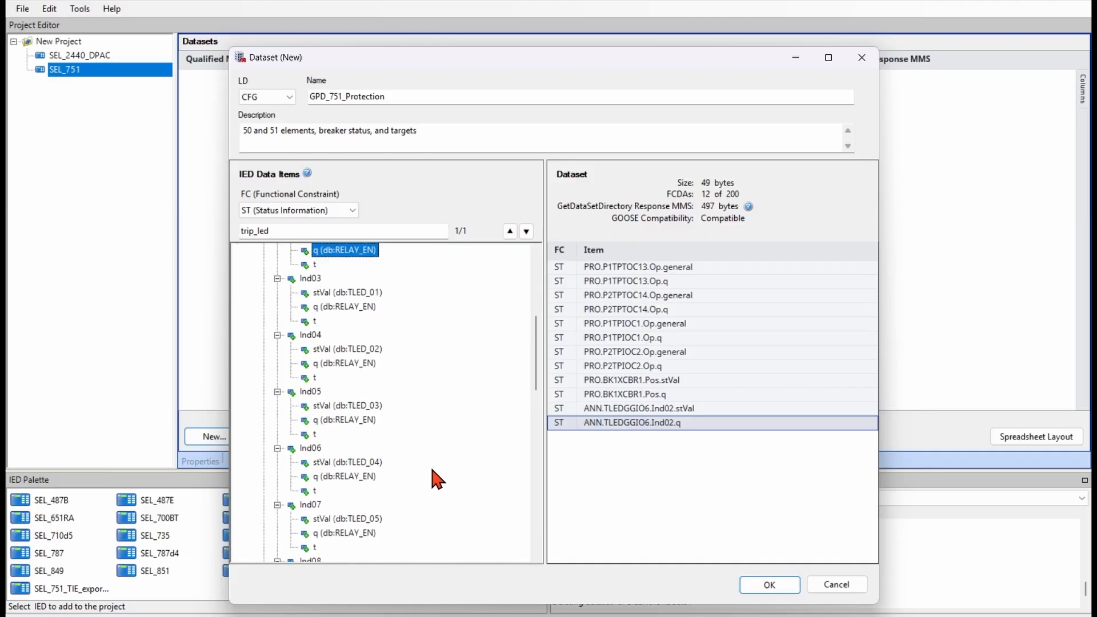
Add stVal and q of TLEDGGIO6 Ind03 through Ind08 (TLED_01 to TLED_06) to the dataset and save the dataset
scroll(430, 465, up, 1)
click(366, 335)
shift+click(362, 348)
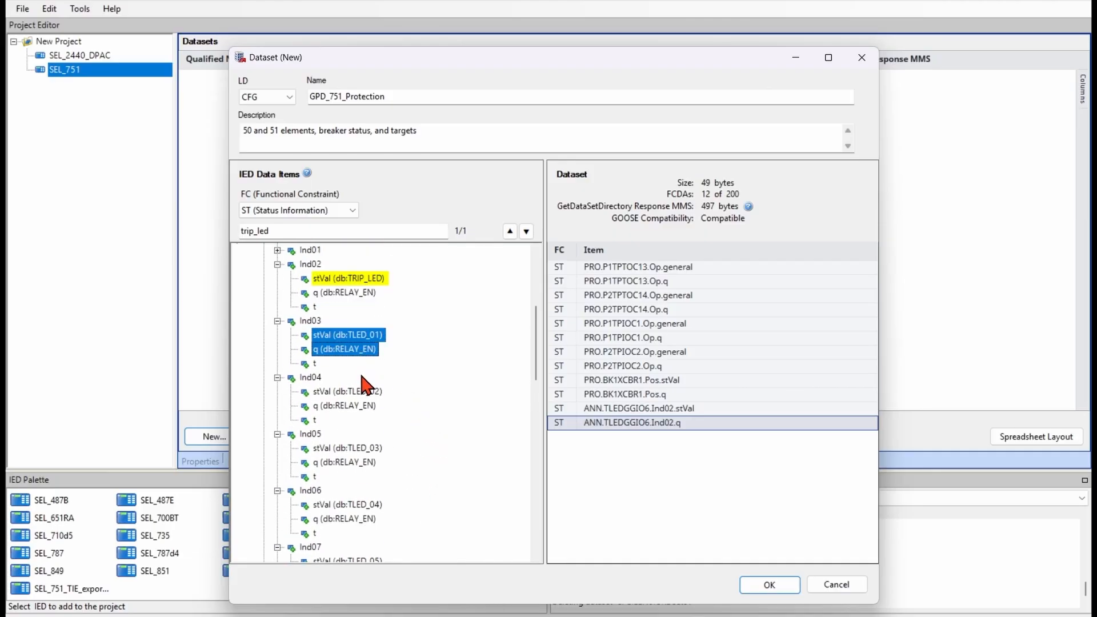
ctrl+click(357, 392)
ctrl+click(356, 405)
ctrl+click(360, 448)
ctrl+click(361, 461)
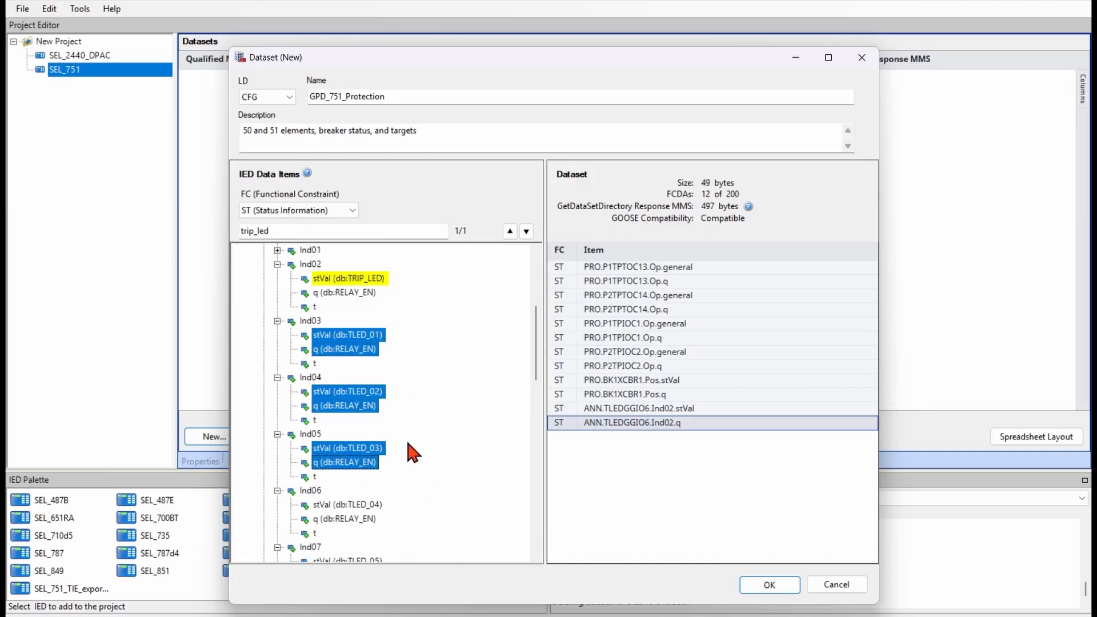
scroll(408, 443, down, 2)
ctrl+click(366, 448)
ctrl+click(363, 462)
scroll(377, 464, down, 2)
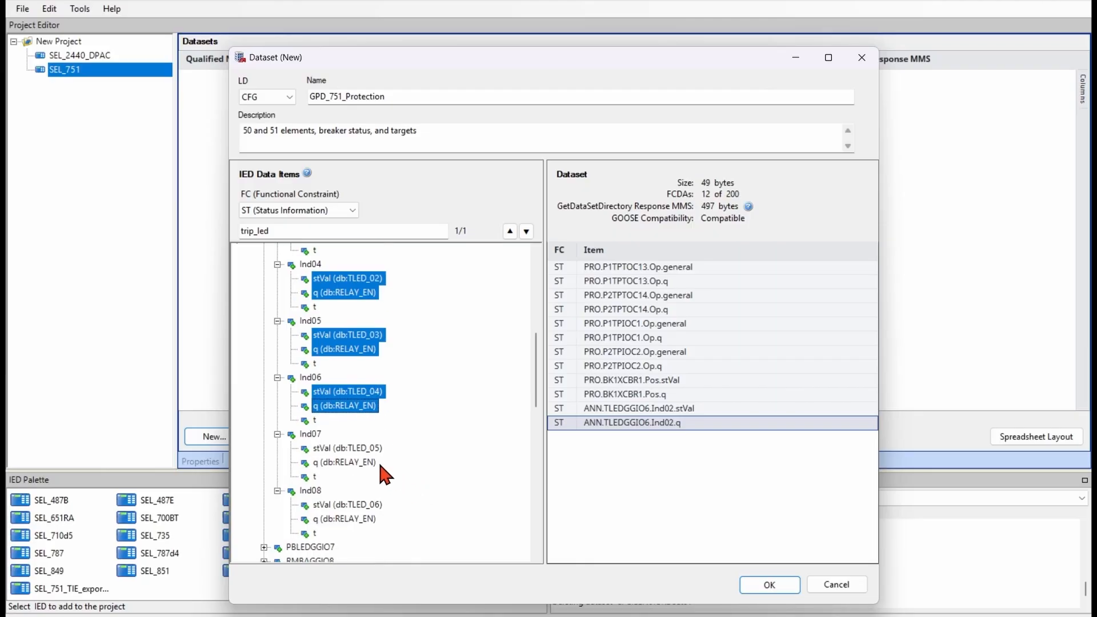
ctrl+click(360, 448)
ctrl+click(360, 461)
ctrl+click(359, 505)
ctrl+click(360, 519)
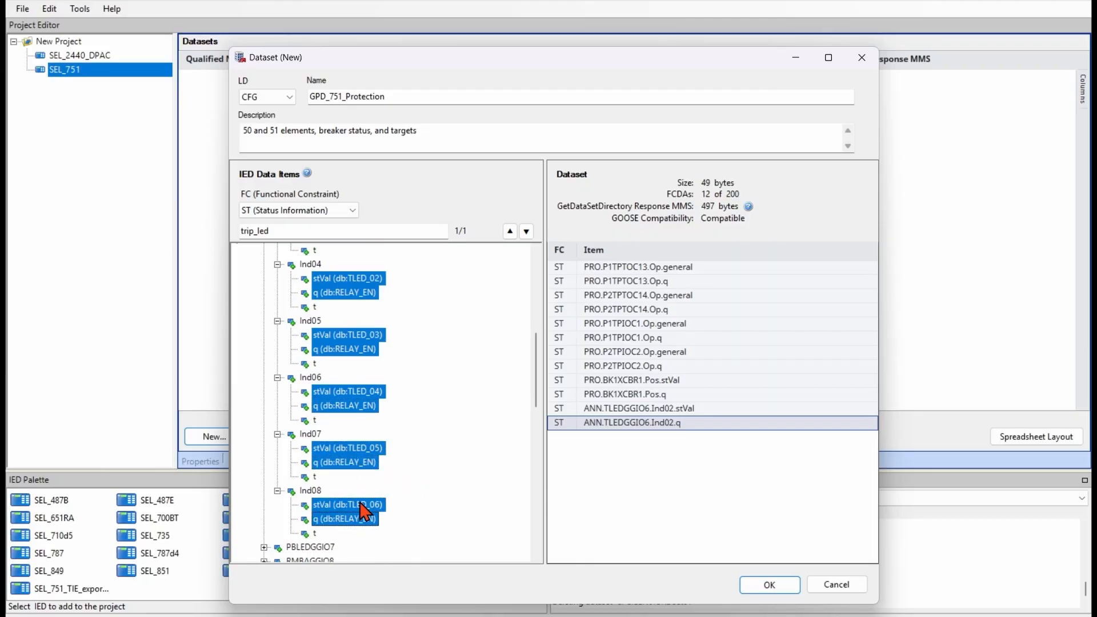
drag(361, 511, 676, 514)
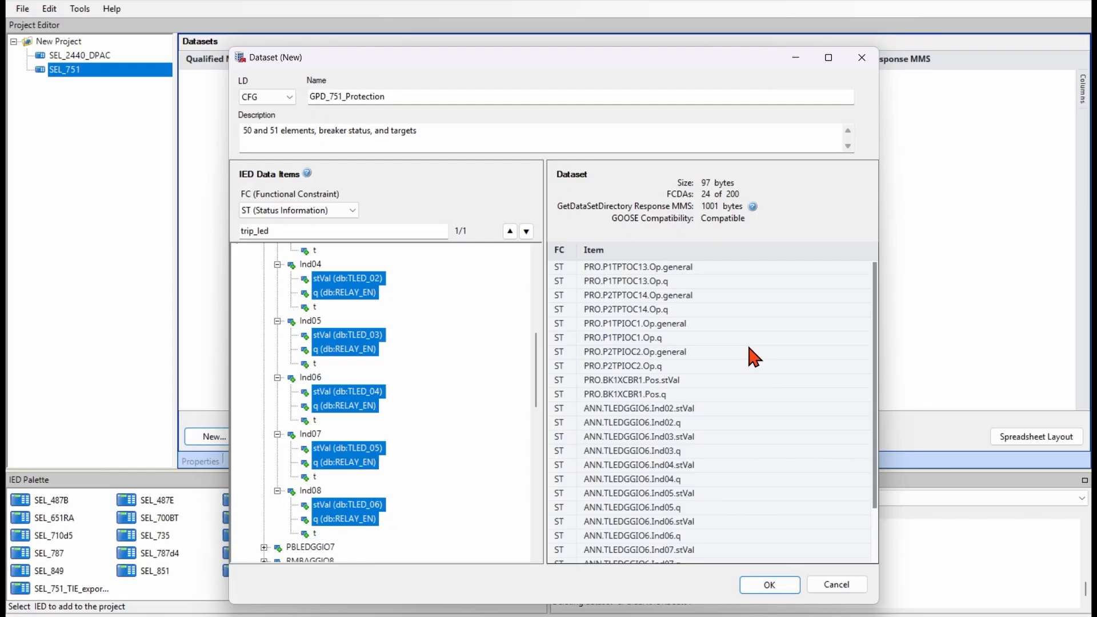
scroll(760, 291, down, 2)
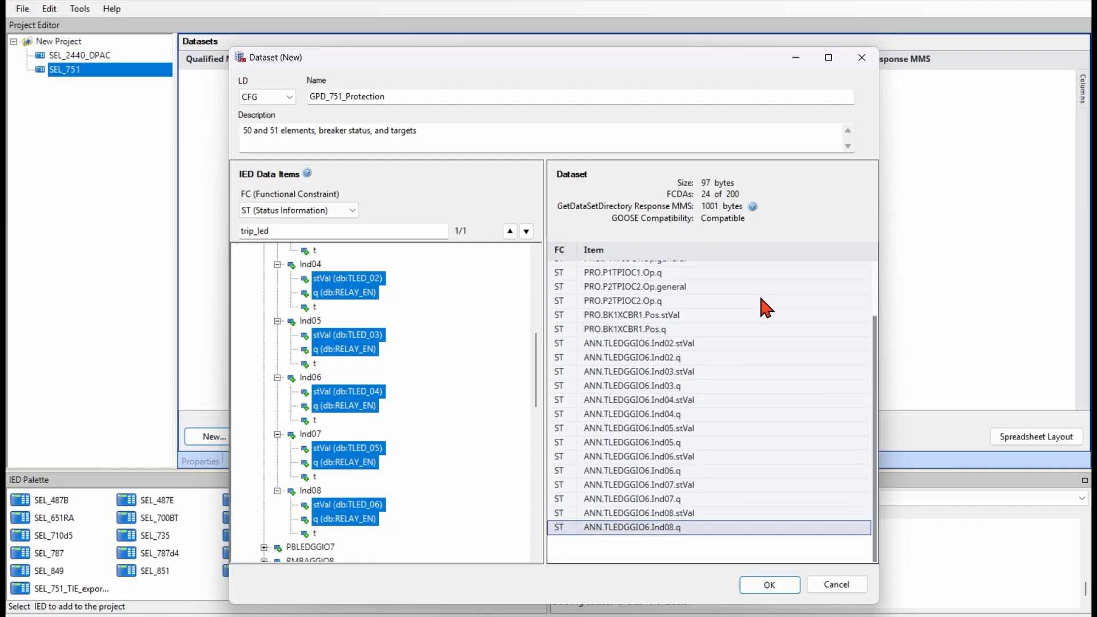
click(791, 577)
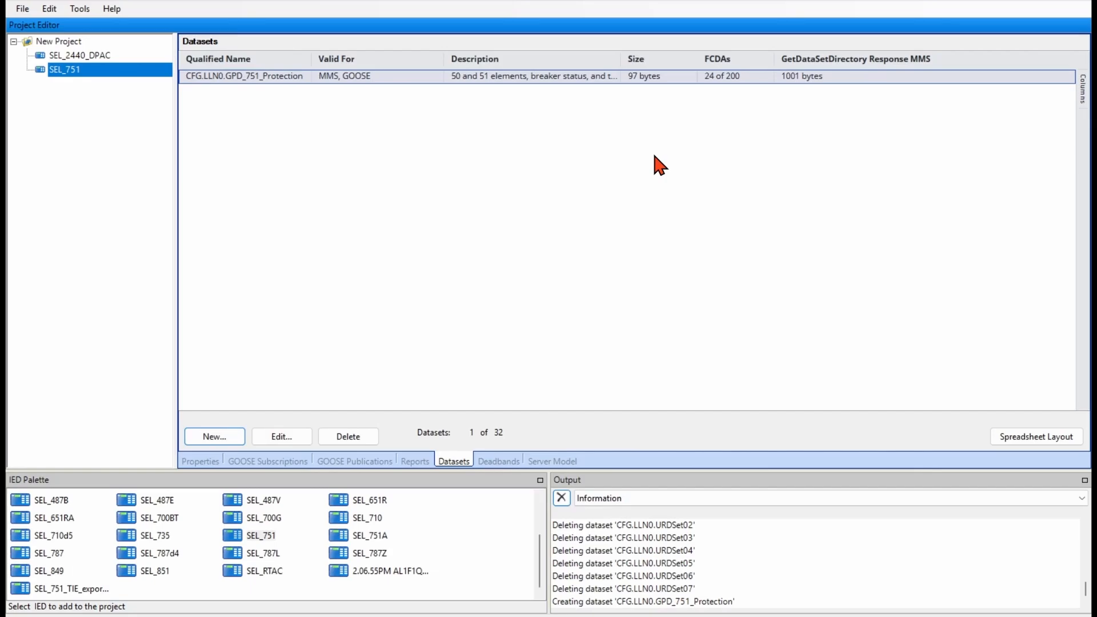
Add an SEL_421 to the project as an SEL-421-7P, class file version 009 (R410-V0 or higher), with the IED name SEL_421
scroll(303, 542, up, 2)
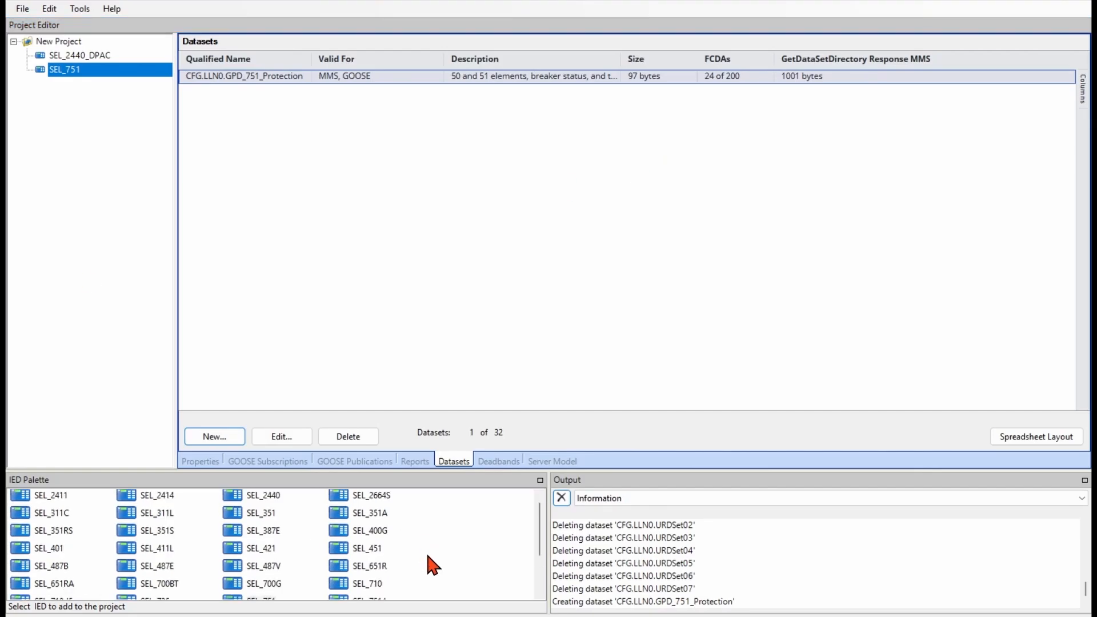
click(254, 550)
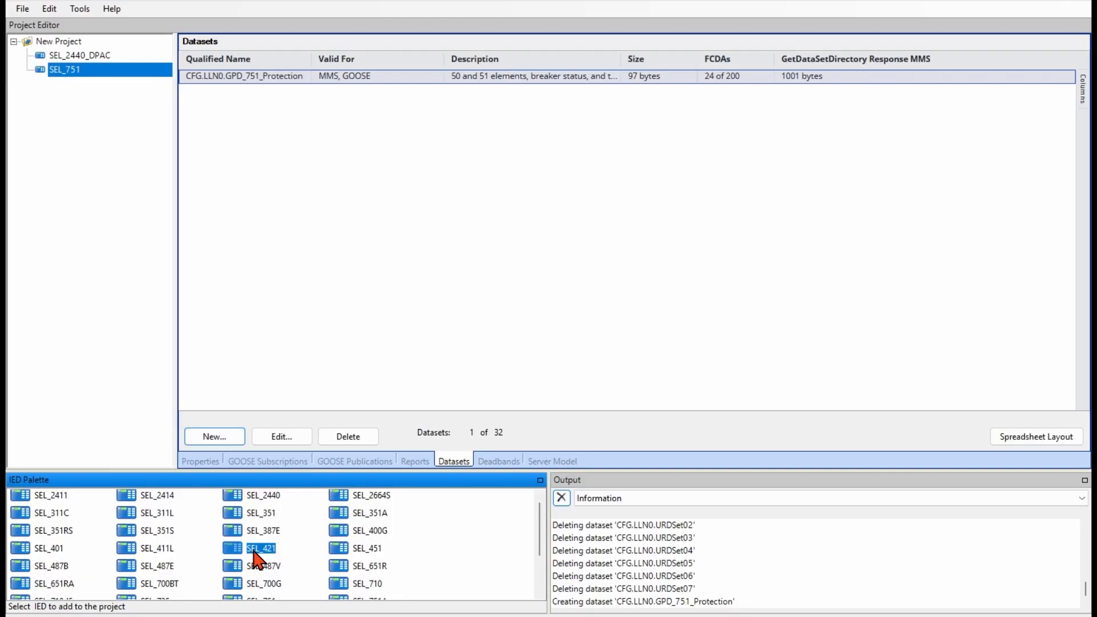
drag(254, 552, 61, 144)
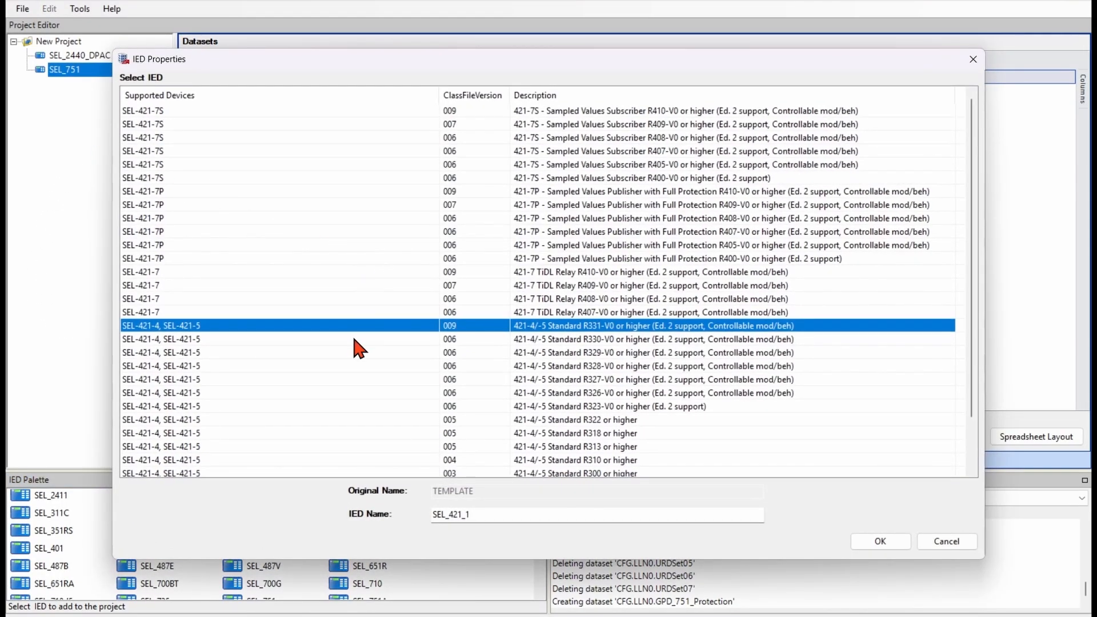
click(214, 191)
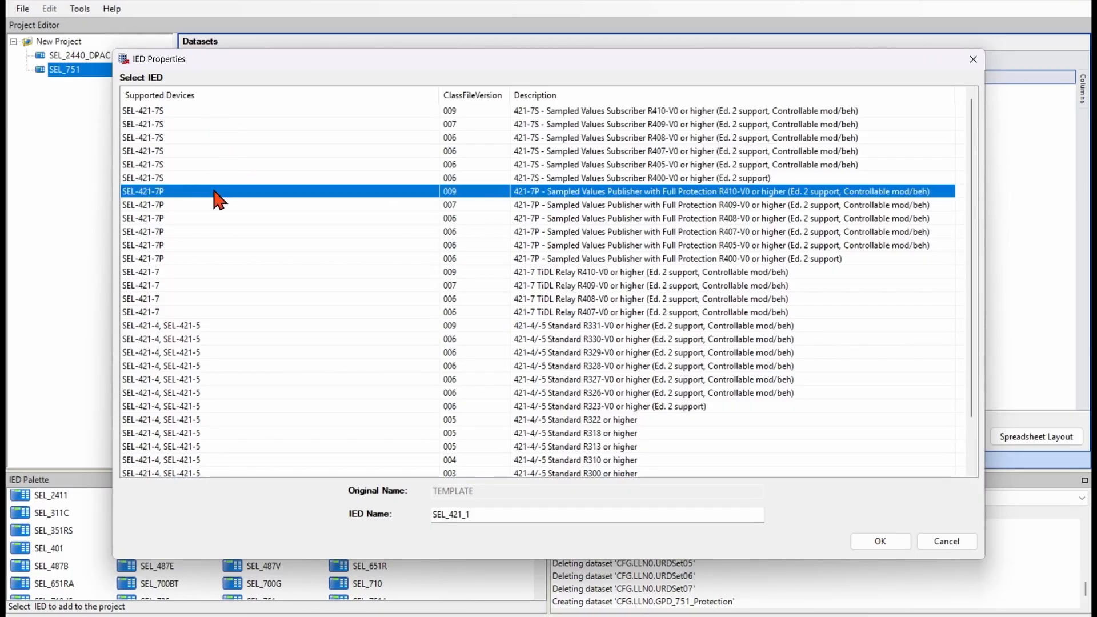
click(515, 513)
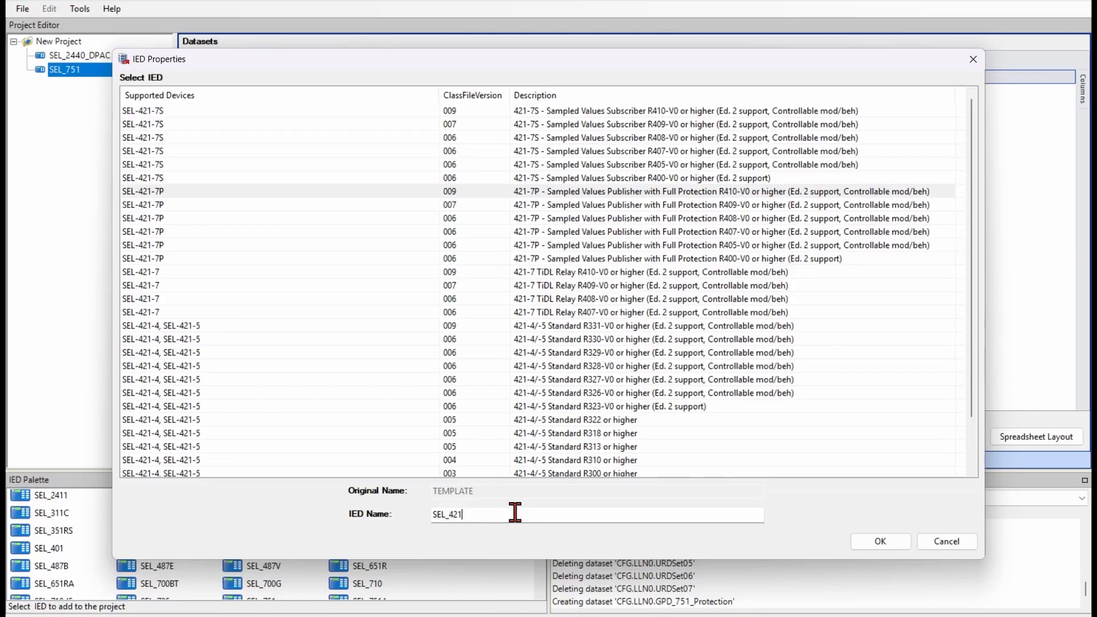
click(878, 541)
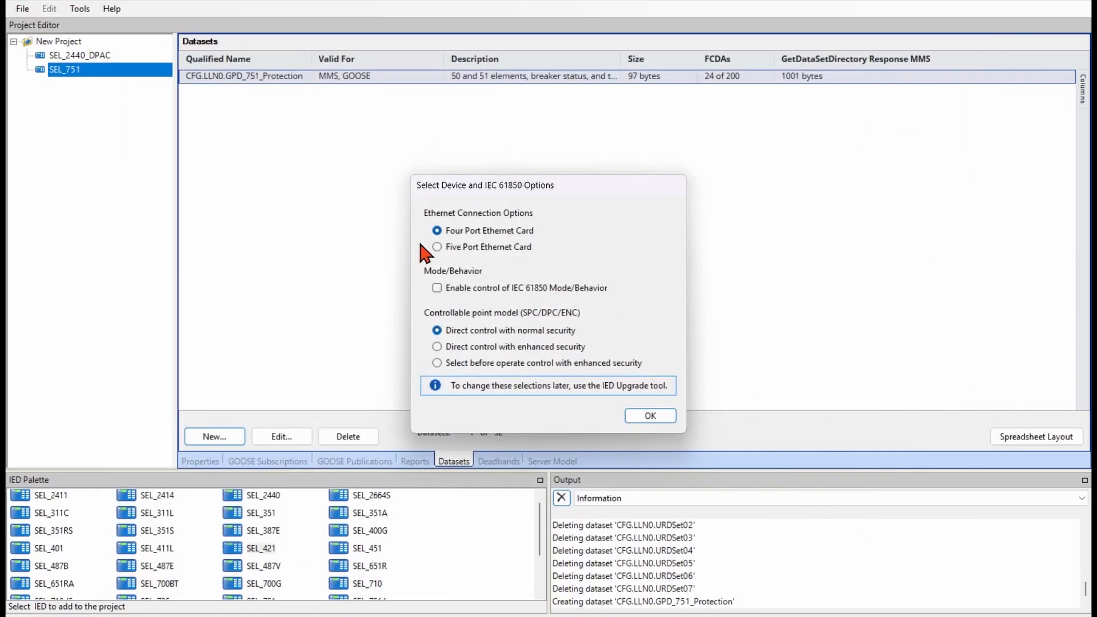
Choose the Five Port Ethernet Card for the SEL_421 and enable control of IEC 61850 Mode/Behavior
click(485, 247)
click(481, 290)
click(666, 415)
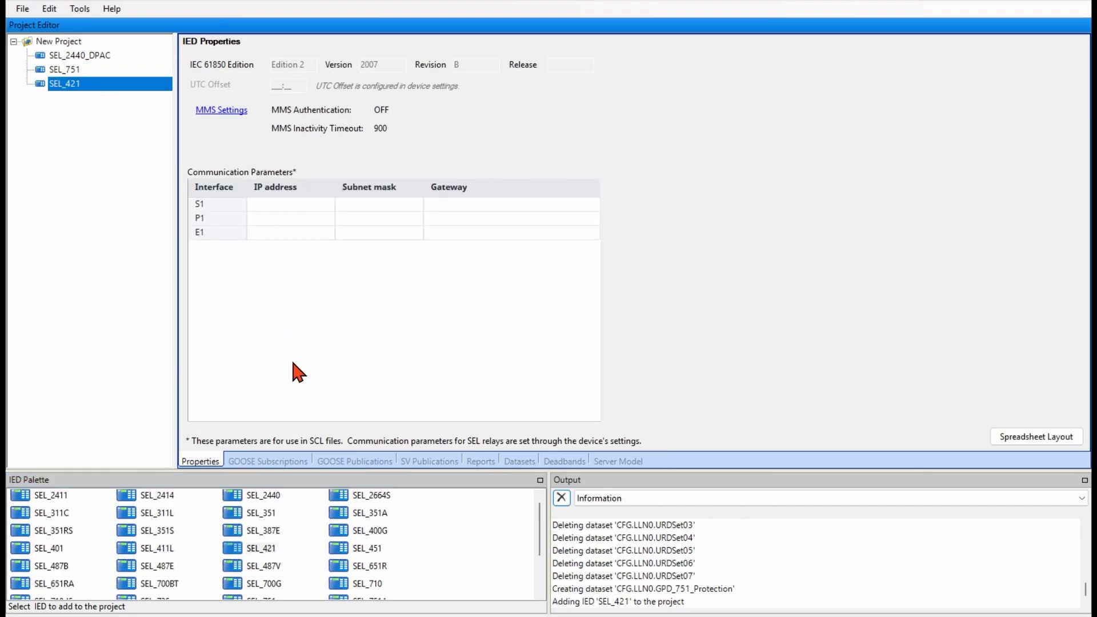
Delete the SEL_421's predefined GOOSE publication GPub01 and all its predefined buffered and unbuffered reports
click(362, 465)
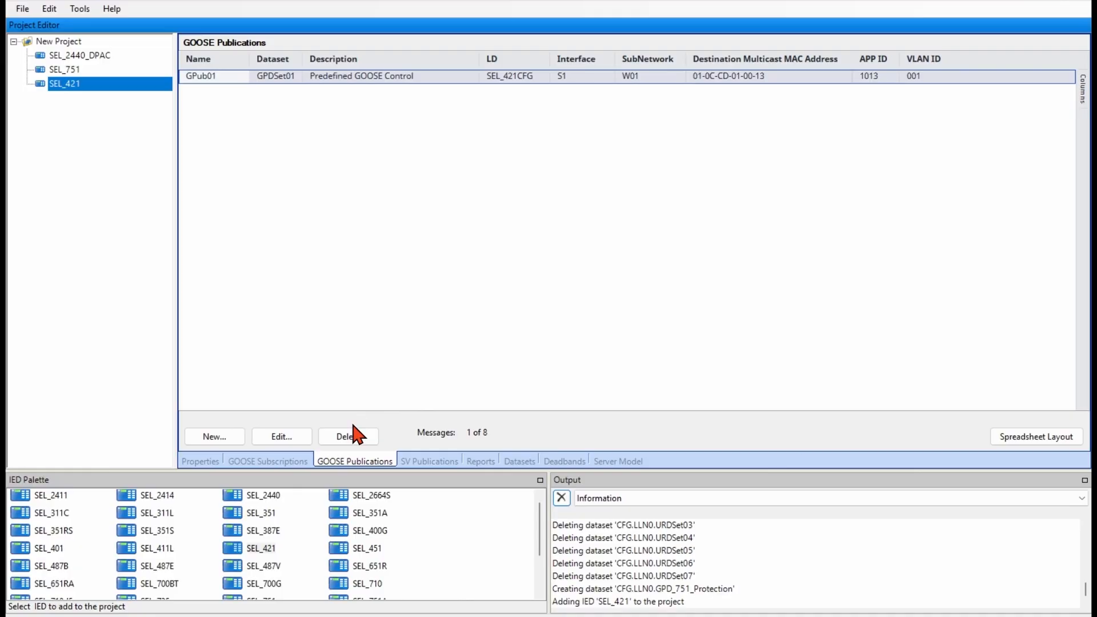
click(355, 435)
click(481, 461)
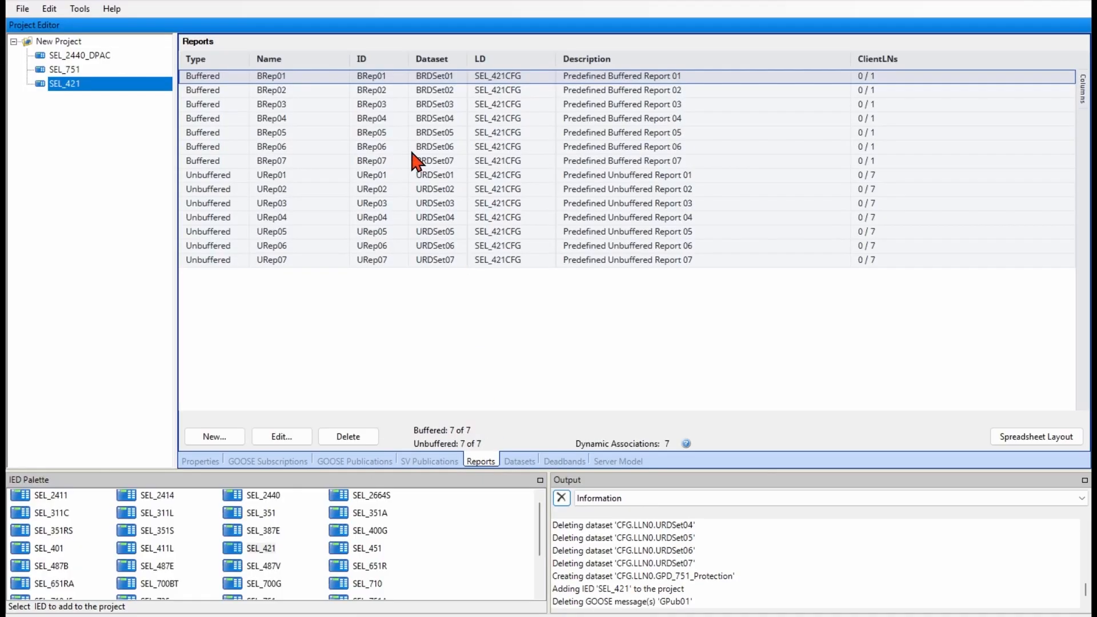
click(286, 59)
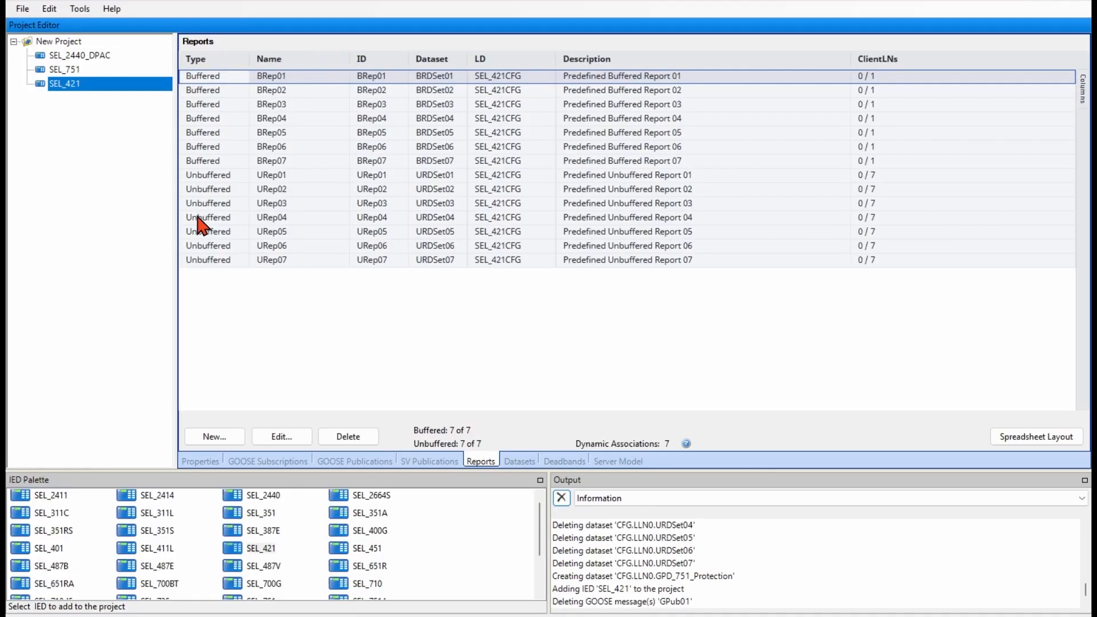
shift+click(200, 260)
click(350, 436)
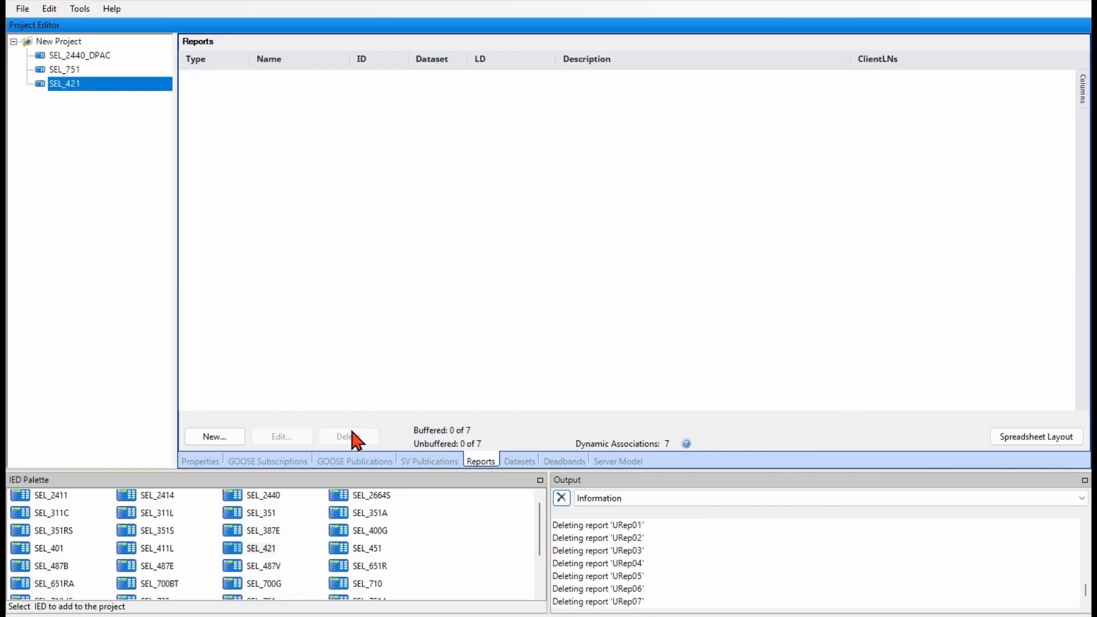
Delete the SEL_421's predefined datasets BRDSet01 to BRDSet07, GPDSet01 and URDSet01 to URDSet07, keeping the PhsMeas datasets
click(507, 460)
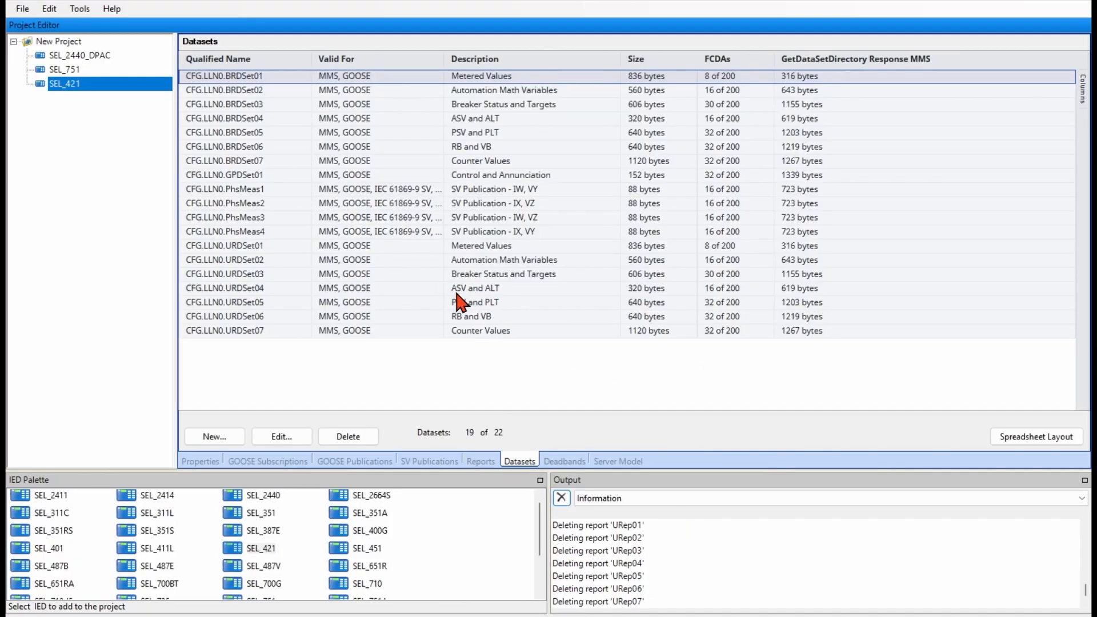
click(373, 174)
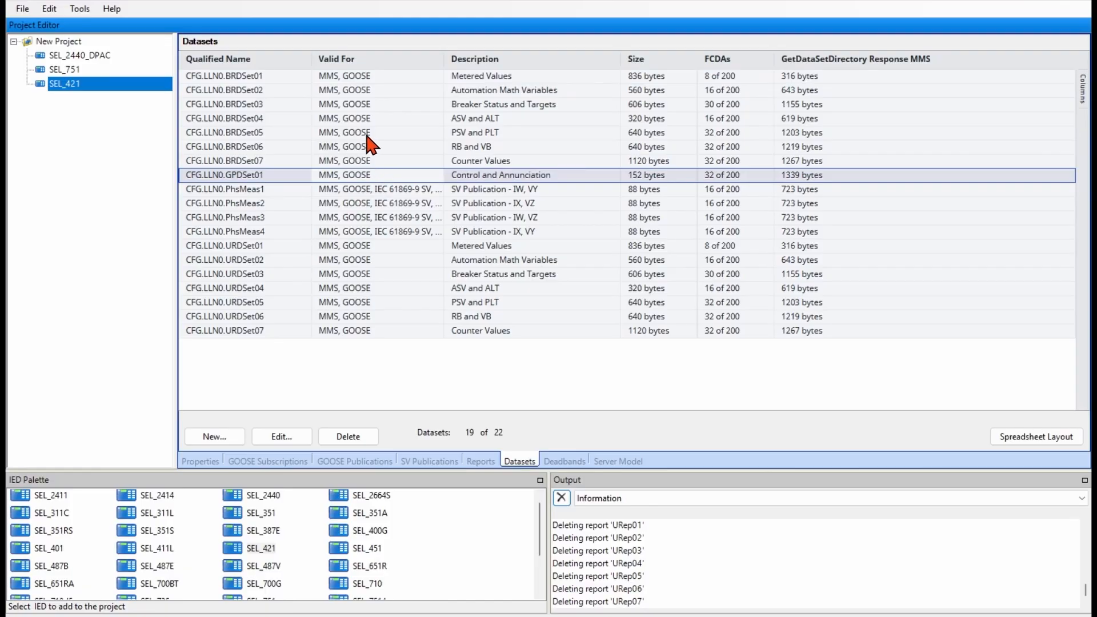
shift+click(313, 76)
click(344, 436)
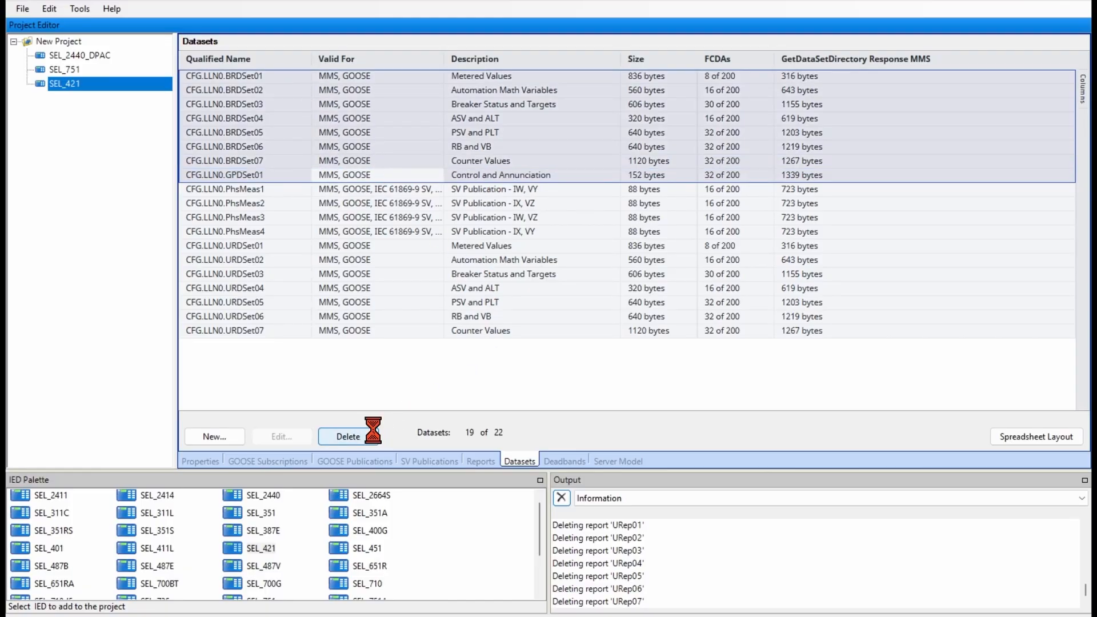
click(262, 132)
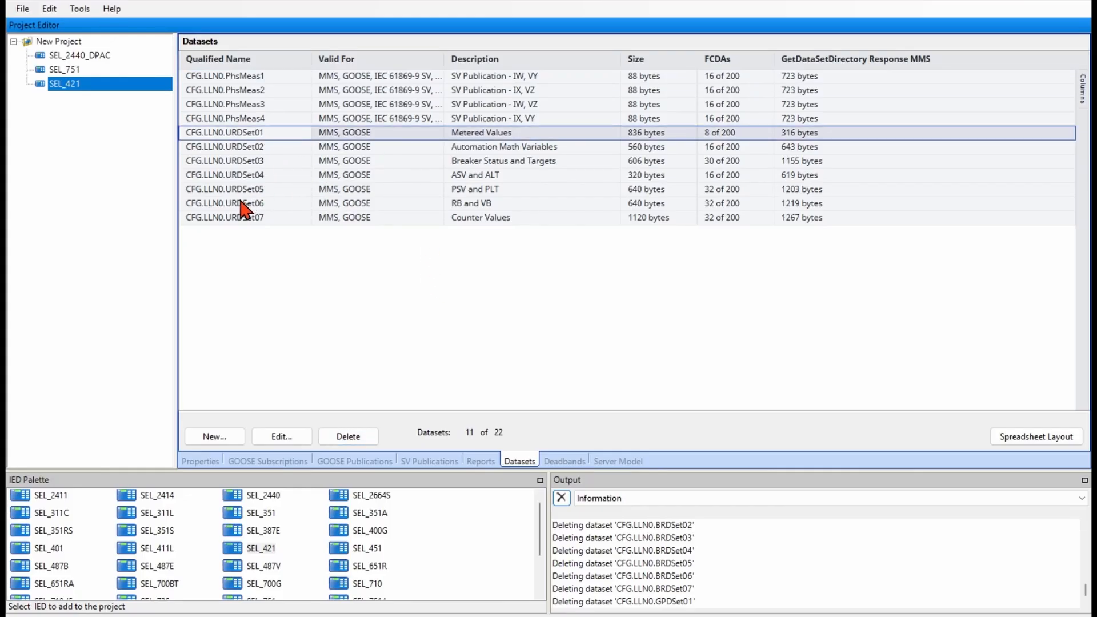
shift+click(248, 217)
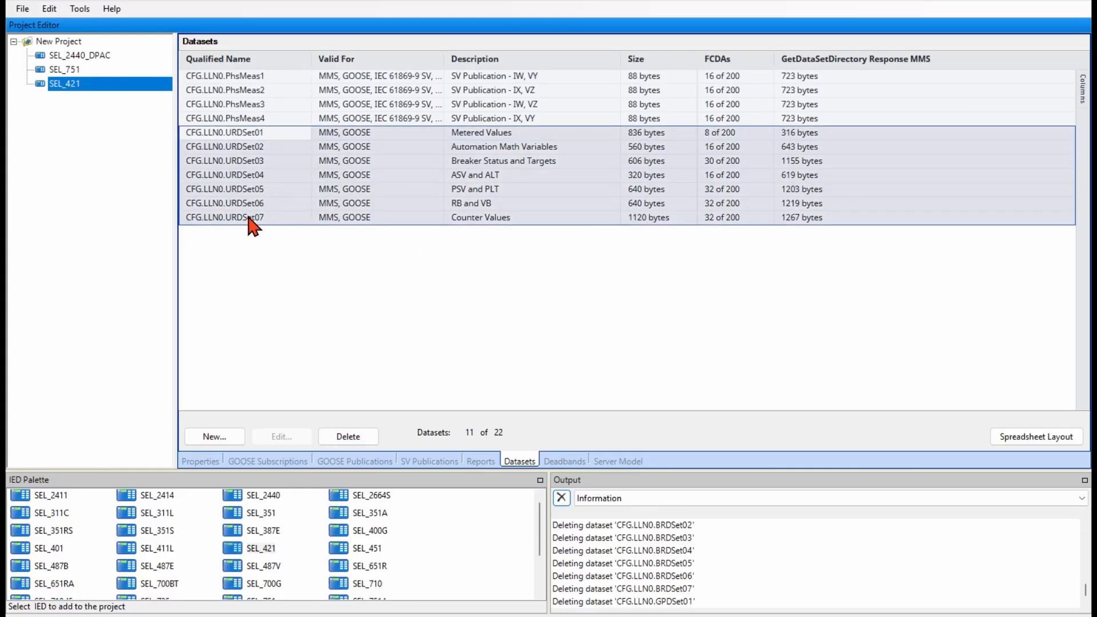
click(357, 438)
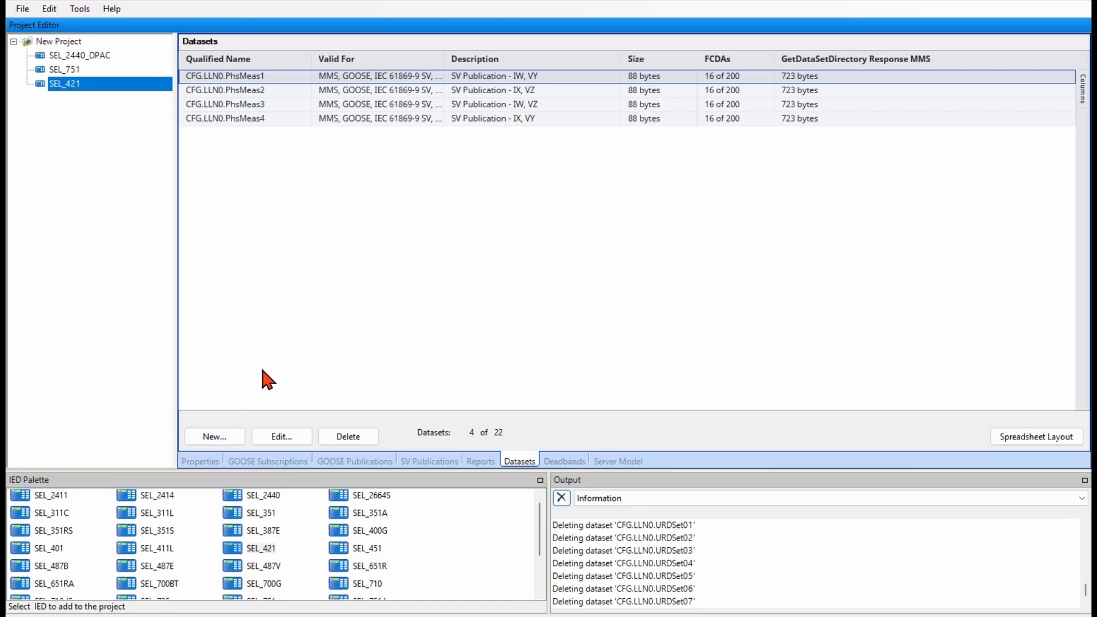
Start a new dataset for the SEL_421 and name it GPD_421_ANALOGS
click(234, 439)
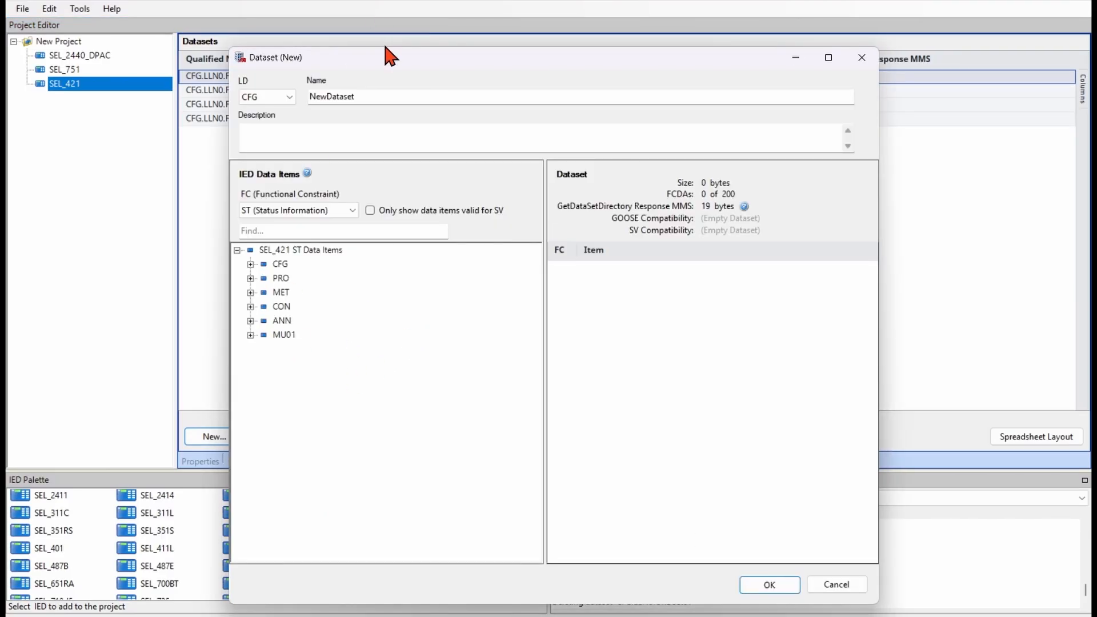
drag(391, 62, 408, 63)
double_click(386, 99)
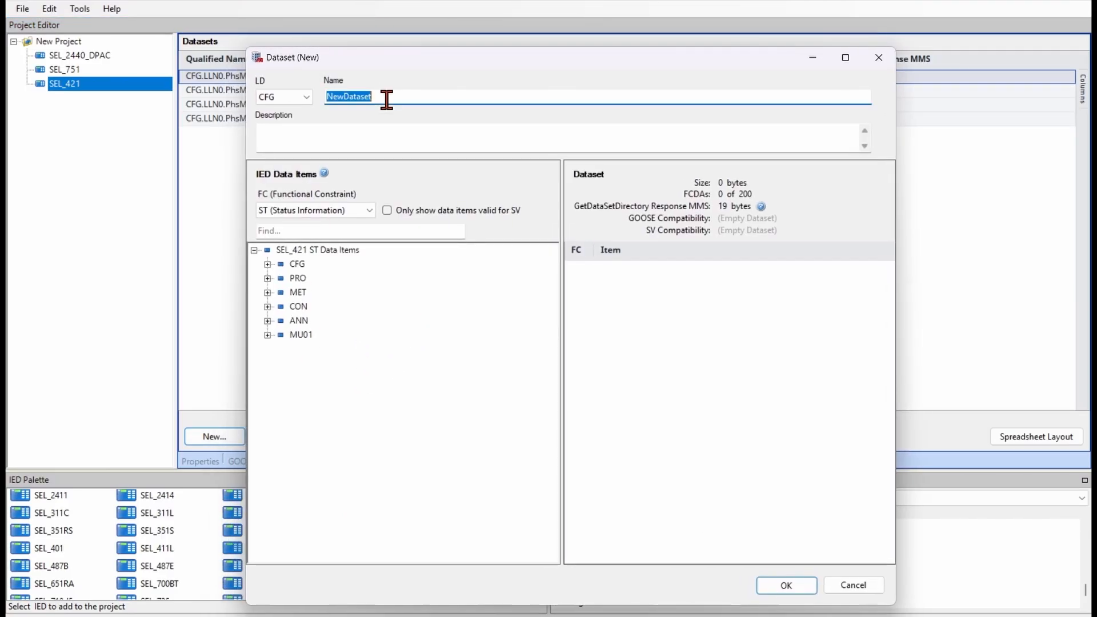
text(g)
key(BackSpace)
key(Caps_Lock)
text(G)
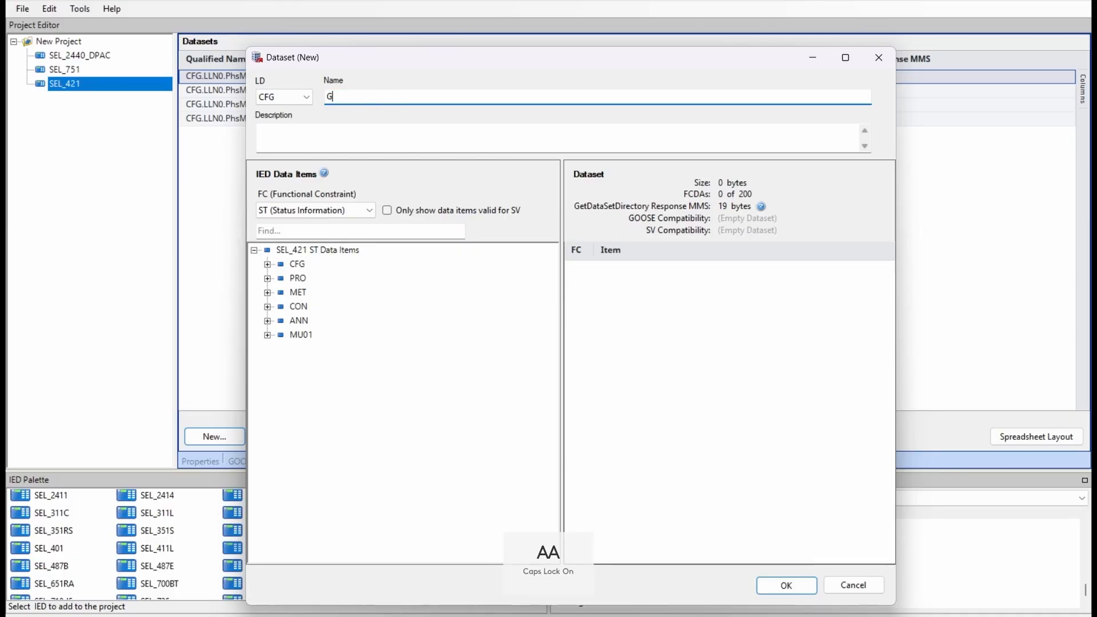
text(PD_42)
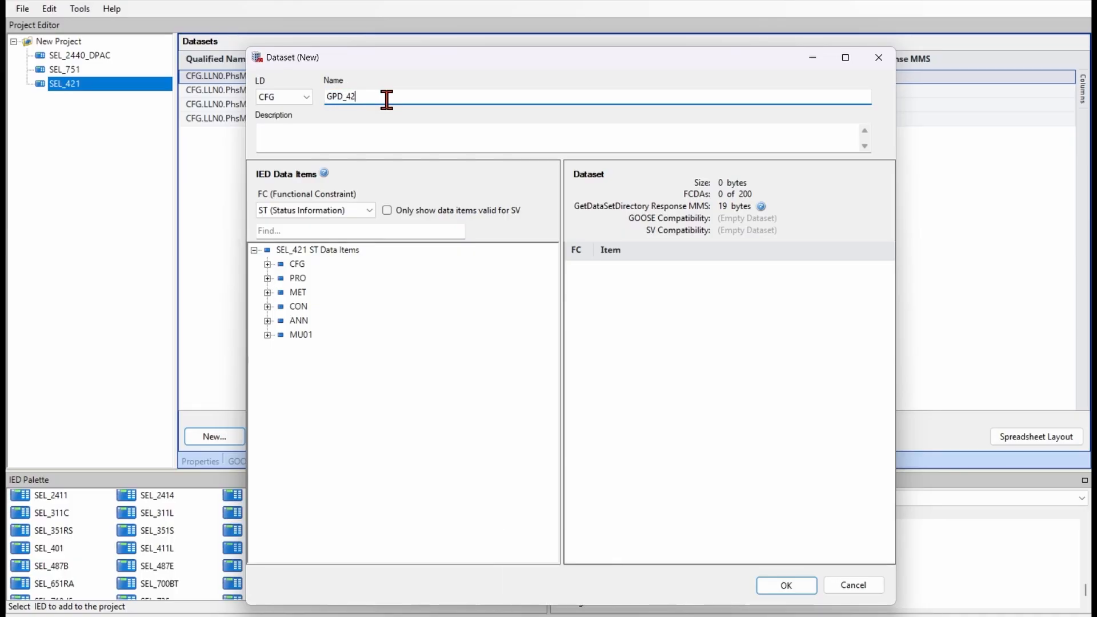
text(1_ANALOGS)
Give the new dataset the description FREQUENCY AND PHASE VOLTAGE
click(313, 141)
text(F)
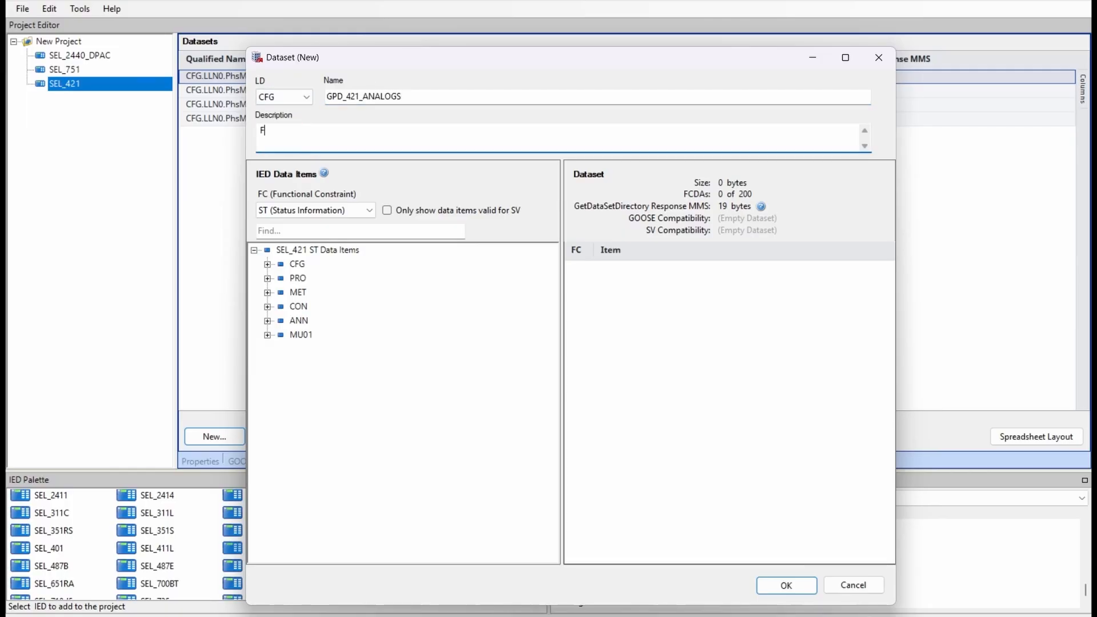
text(REQUENCY AND PHASE VOLTAGE)
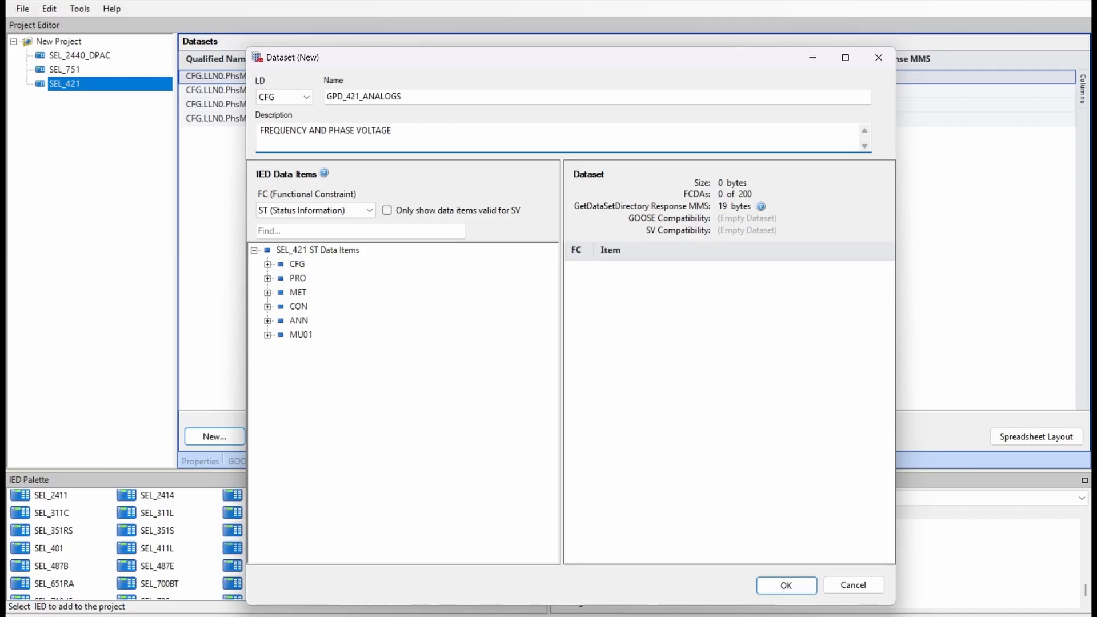
Filter the data items to MX (Measurands) and add the frequency items Hz.mag.f and Hz.q from MET's MET3PMMXU1 to the dataset
click(368, 210)
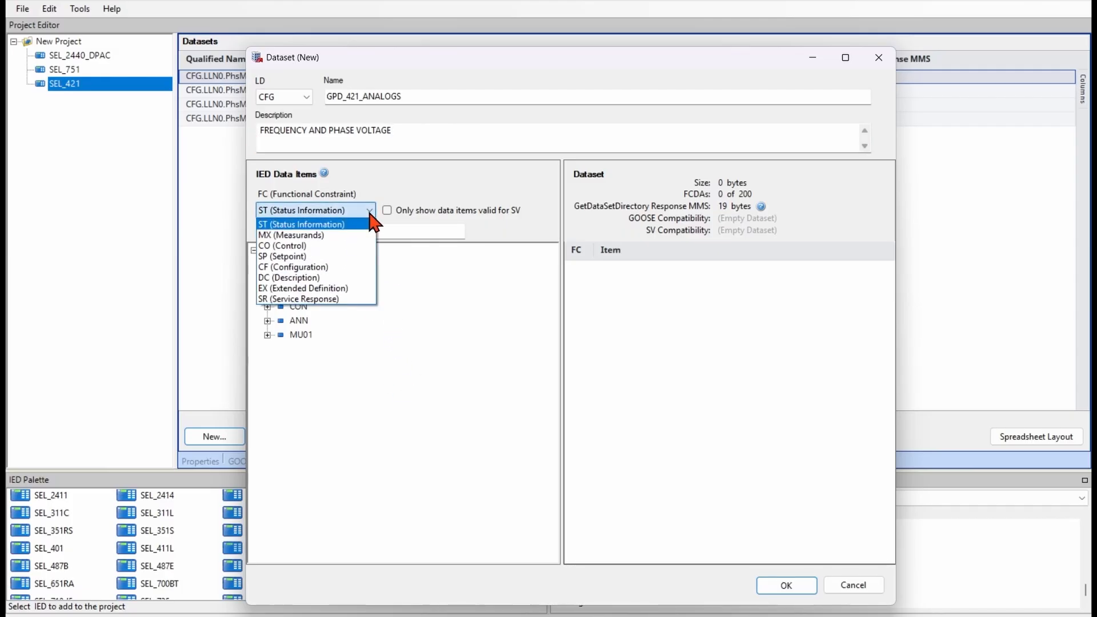
click(305, 236)
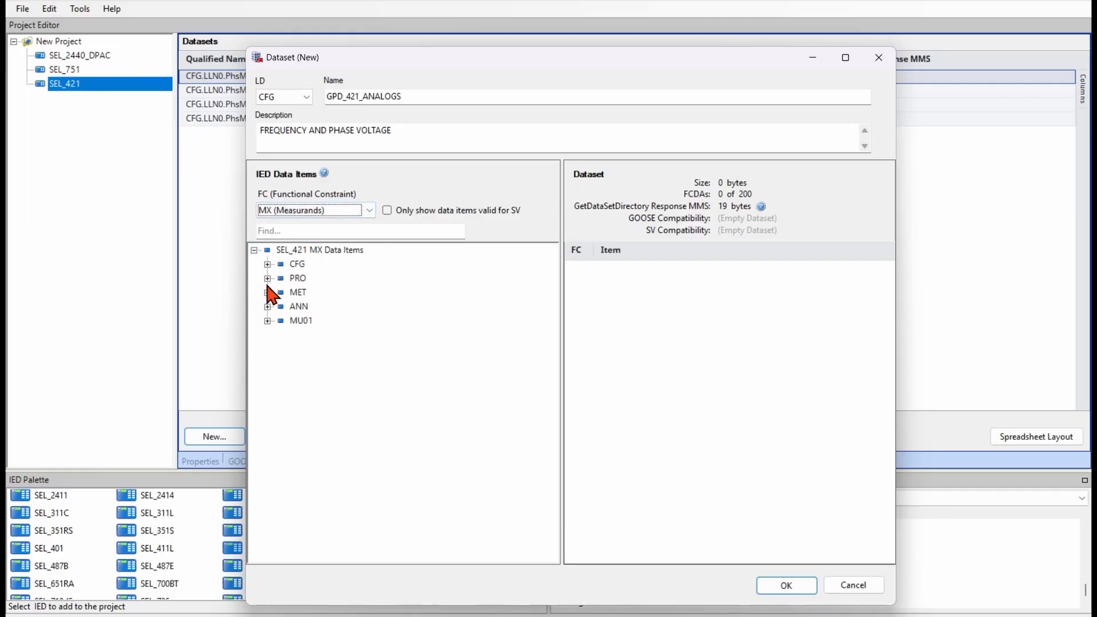
click(267, 291)
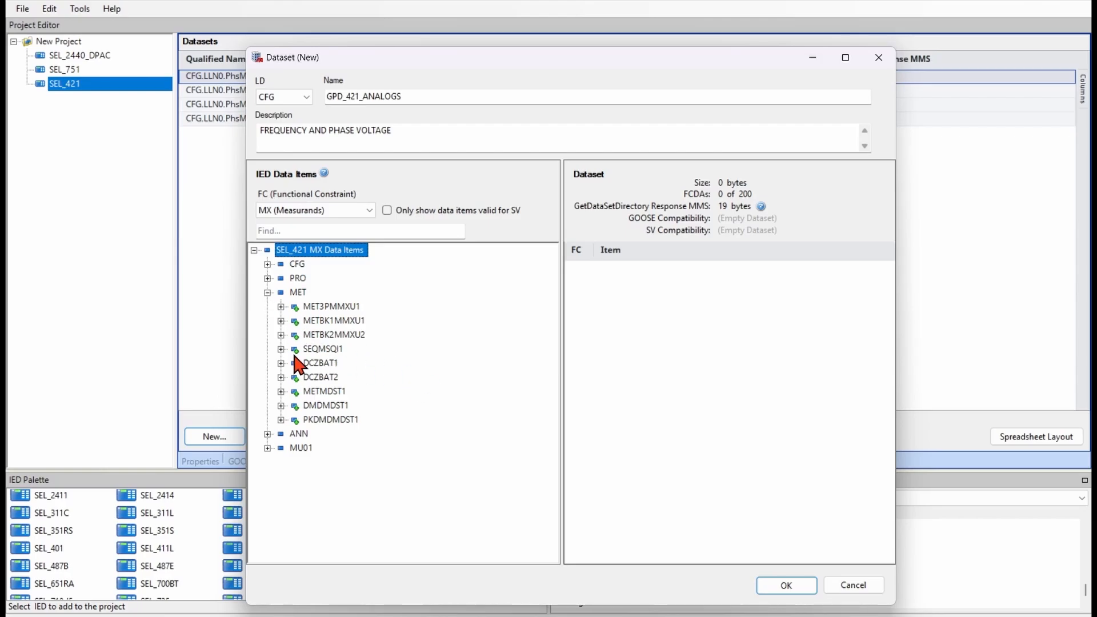
click(281, 306)
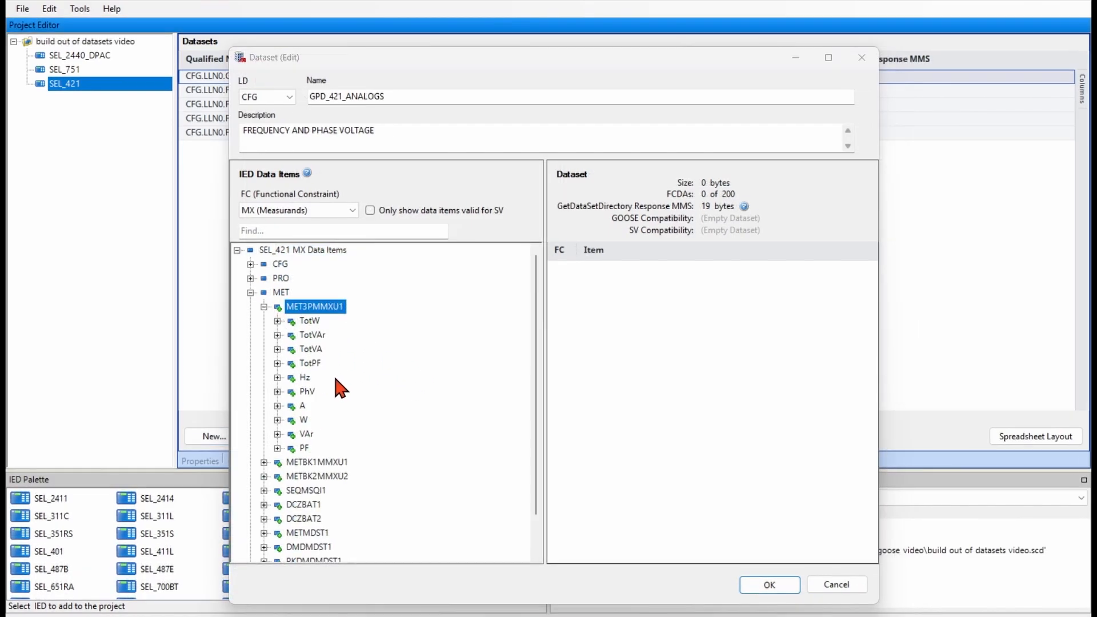
click(278, 378)
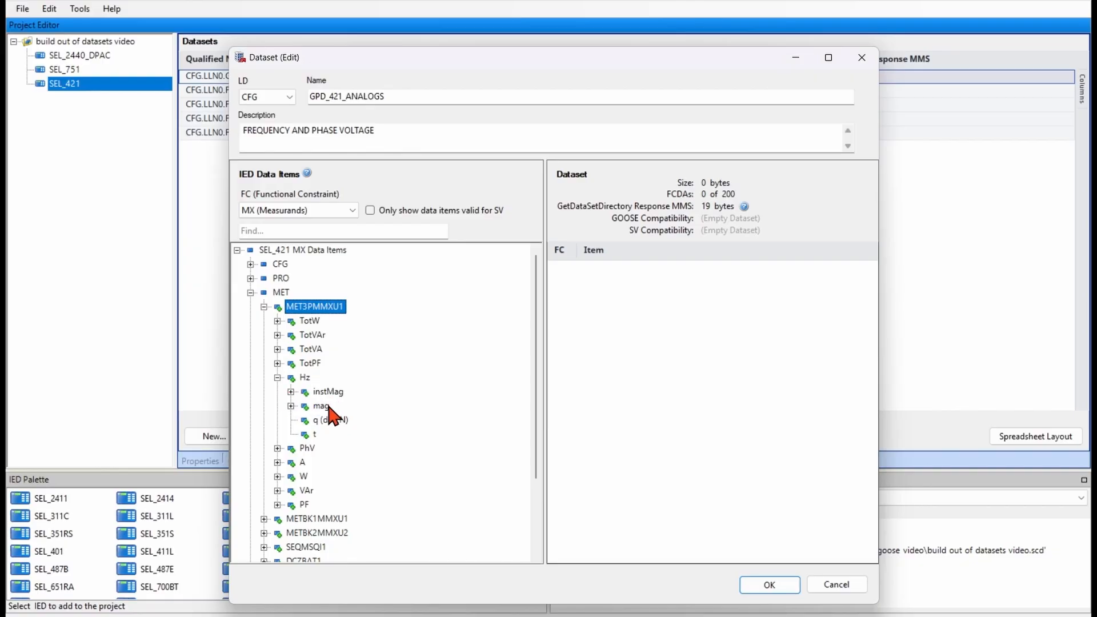
click(290, 406)
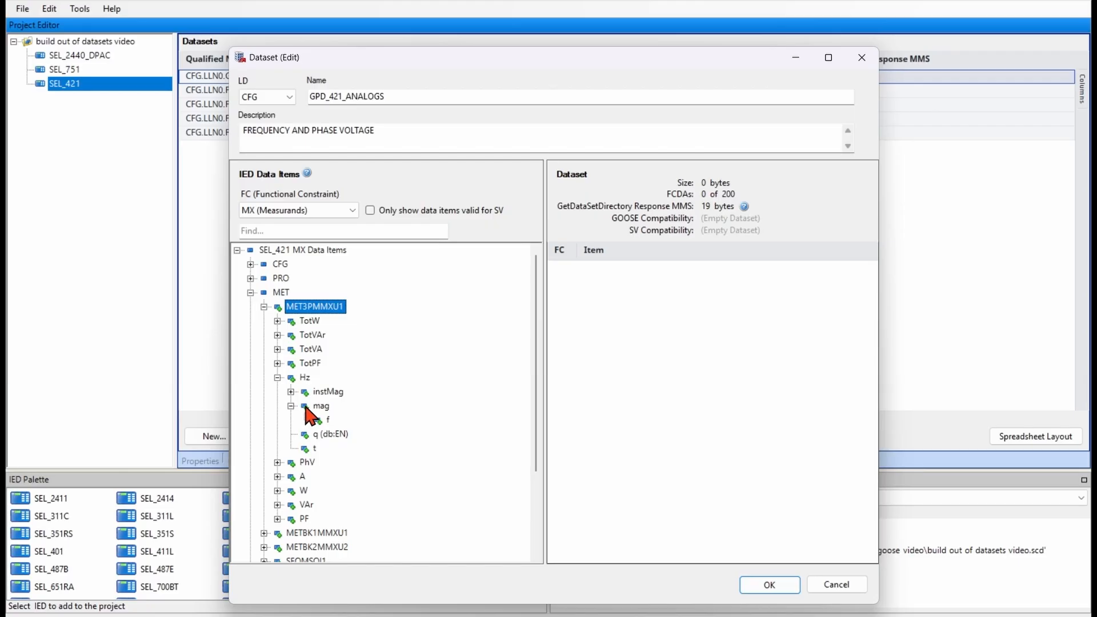
click(323, 407)
click(329, 421)
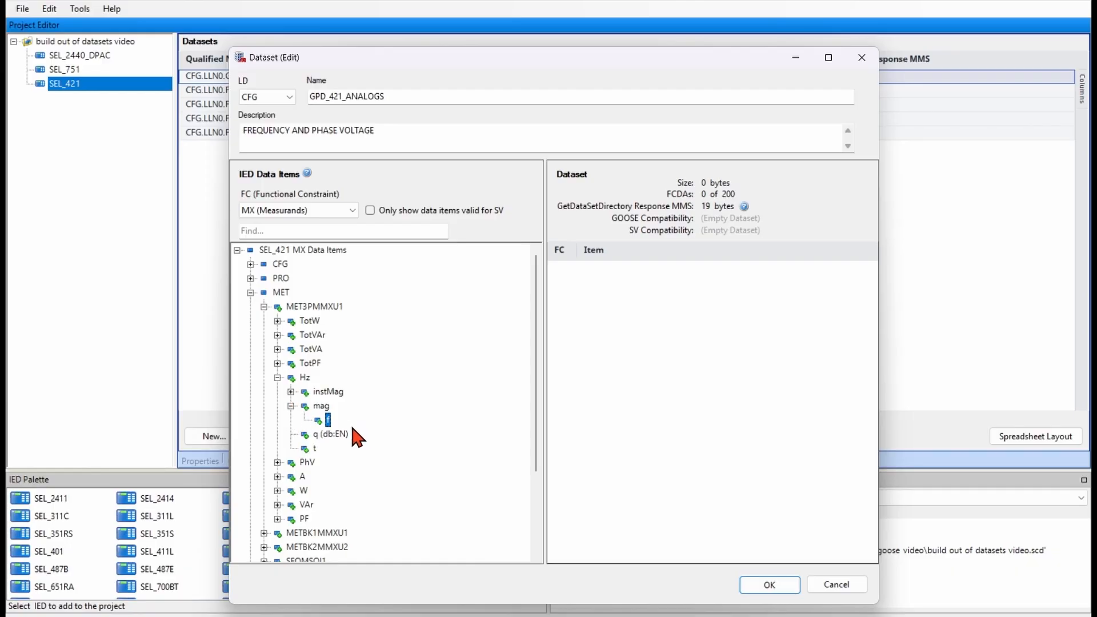
ctrl+click(328, 434)
drag(328, 434, 584, 371)
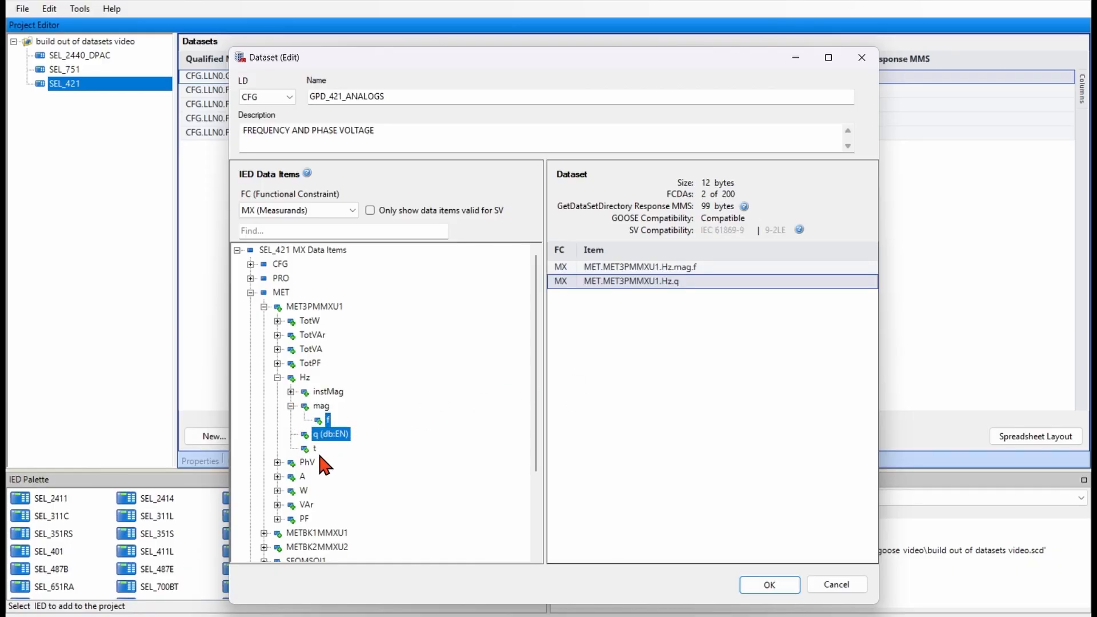
Add the phase A voltage magnitude PhV.phsA.cVal.mag.f and its quality PhV.phsA.q from MET3PMMXU1 to the dataset
click(279, 463)
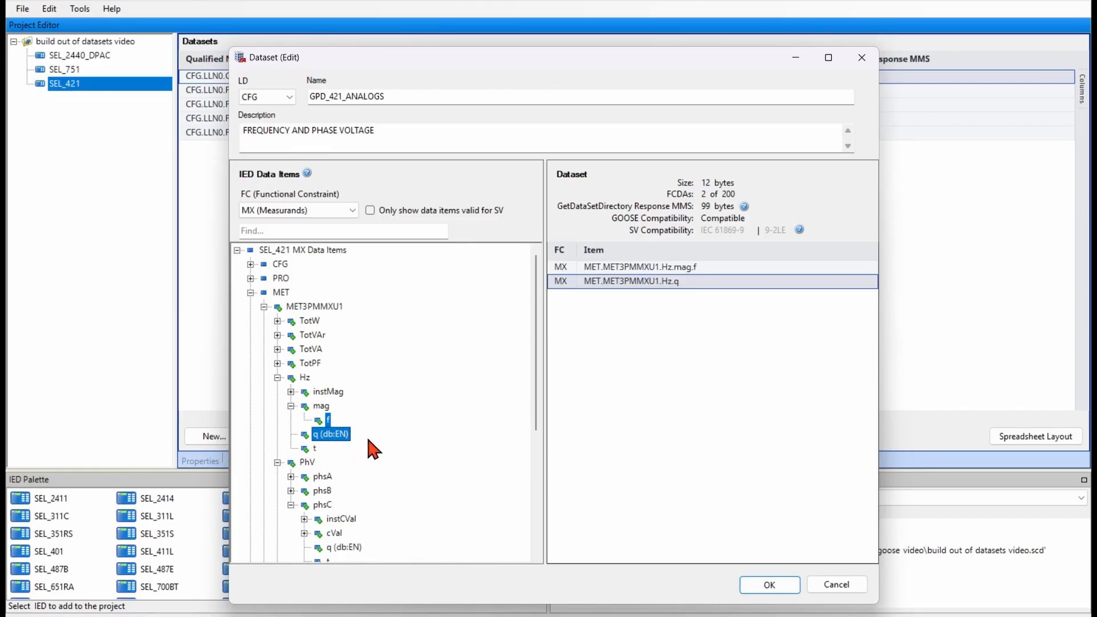
scroll(365, 435, down, 1)
click(291, 434)
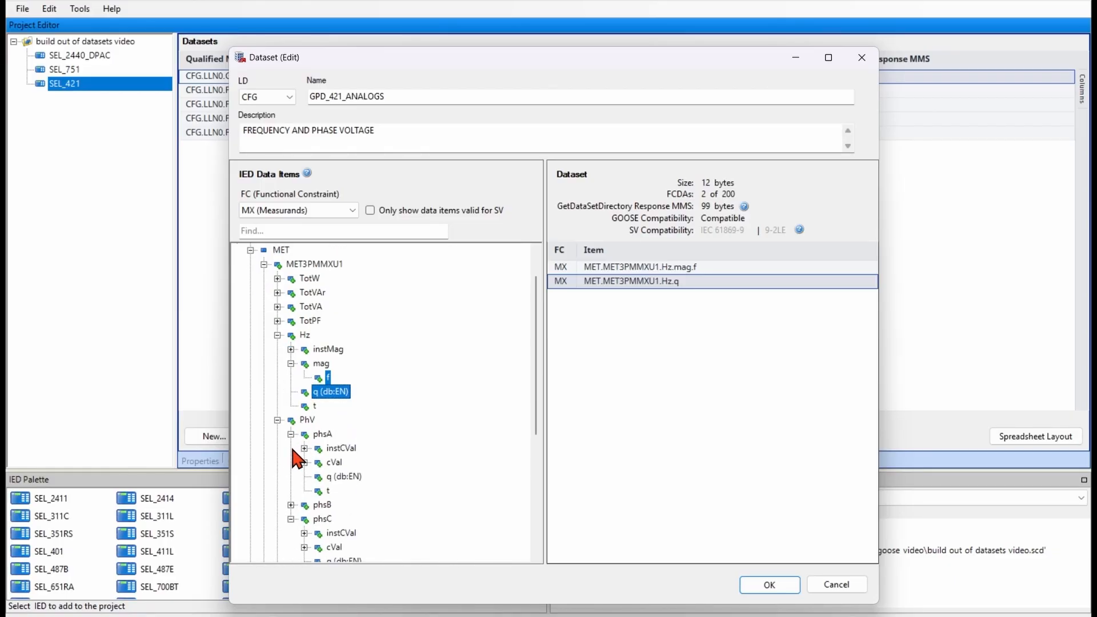
click(305, 462)
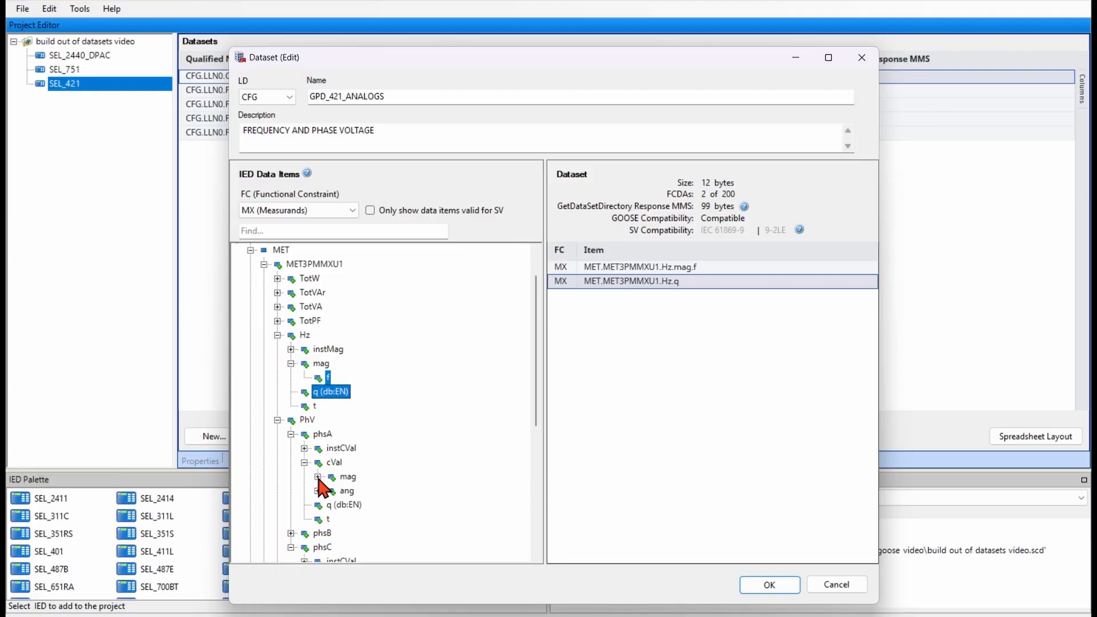
click(318, 476)
scroll(388, 457, down, 1)
click(354, 476)
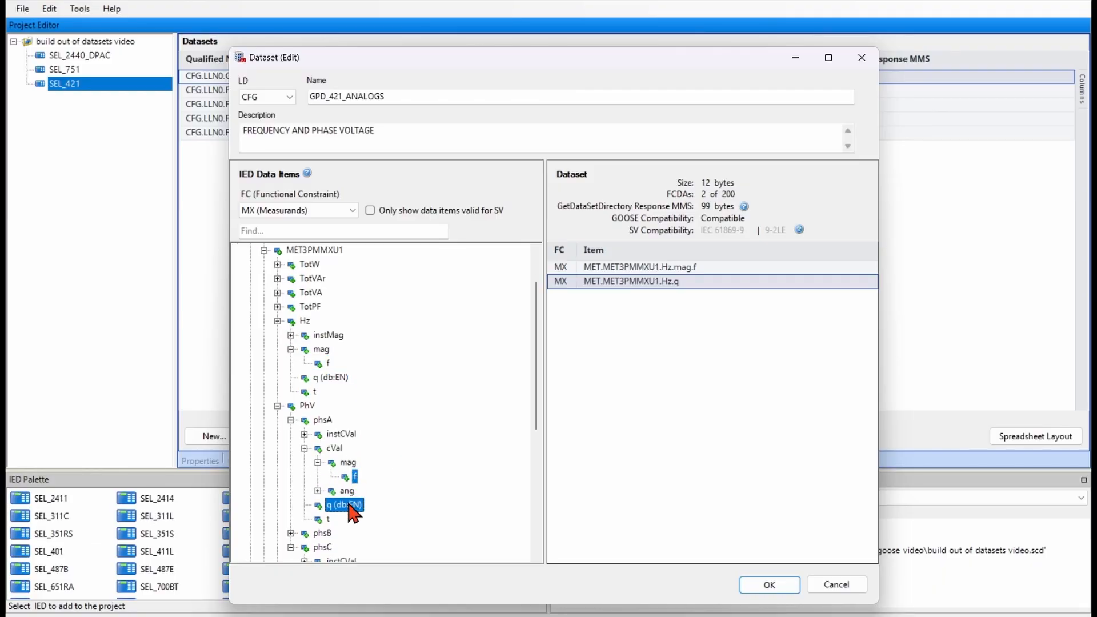
drag(350, 510, 607, 433)
Add the phase B voltage magnitude PhV.phsB.cVal.mag.f and its quality PhV.phsB.q from MET3PMMXU1 to the dataset
scroll(343, 486, down, 3)
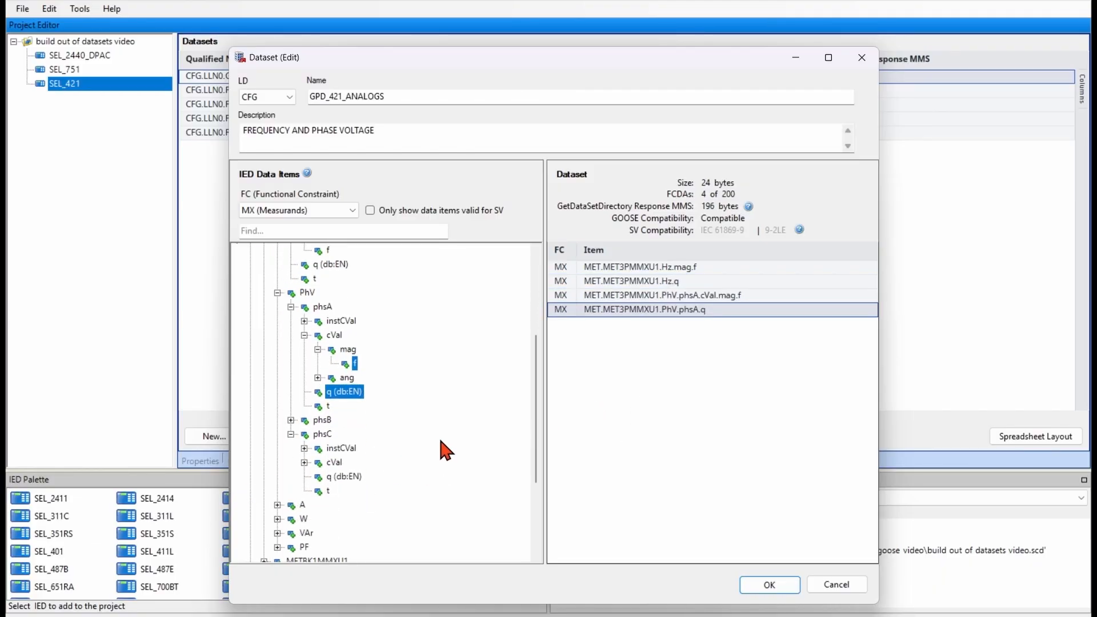
click(291, 420)
scroll(424, 426, down, 1)
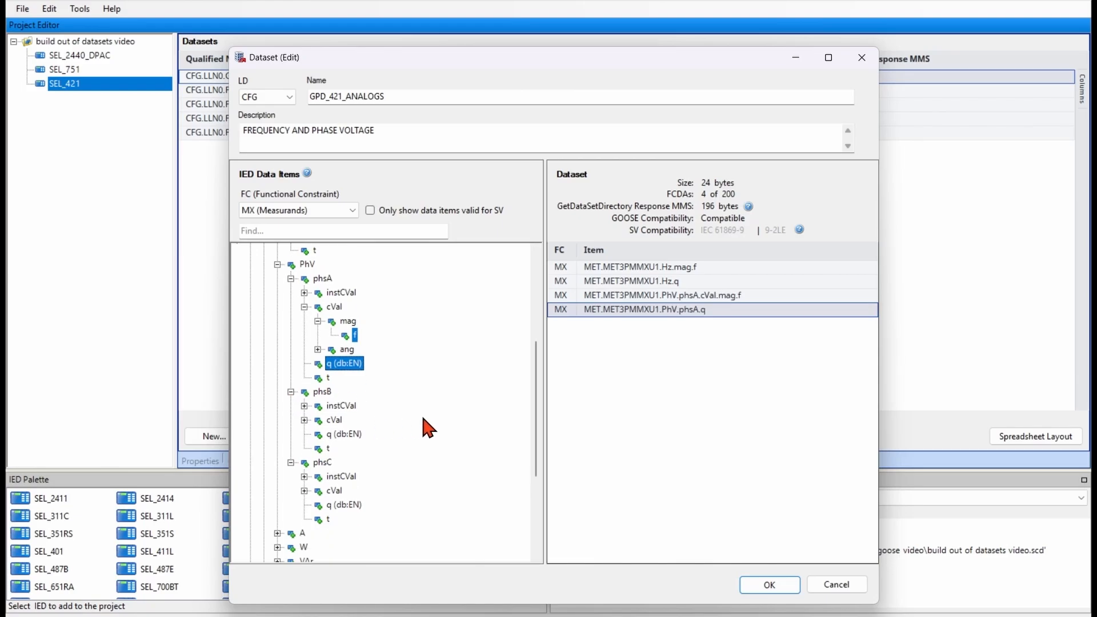
click(305, 420)
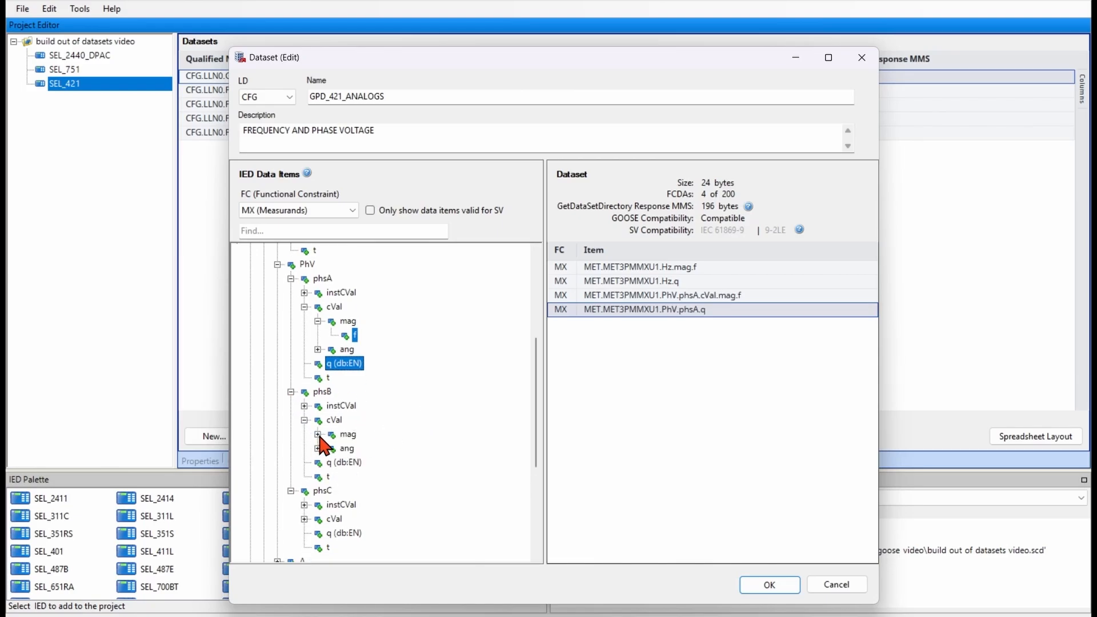
click(318, 435)
scroll(422, 402, down, 1)
click(353, 433)
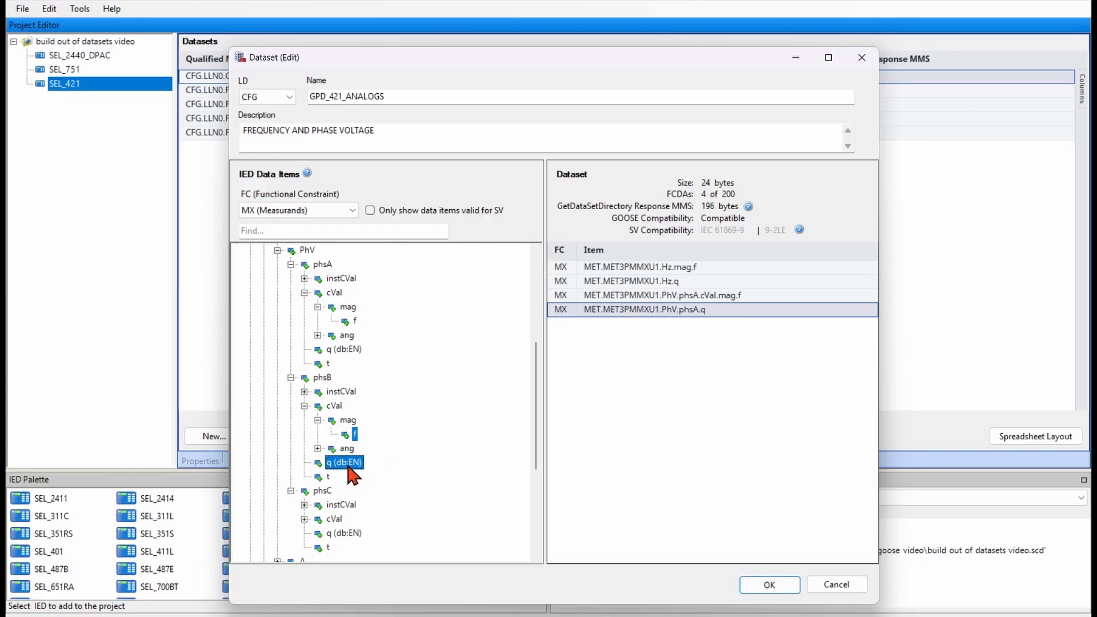
drag(350, 469, 778, 399)
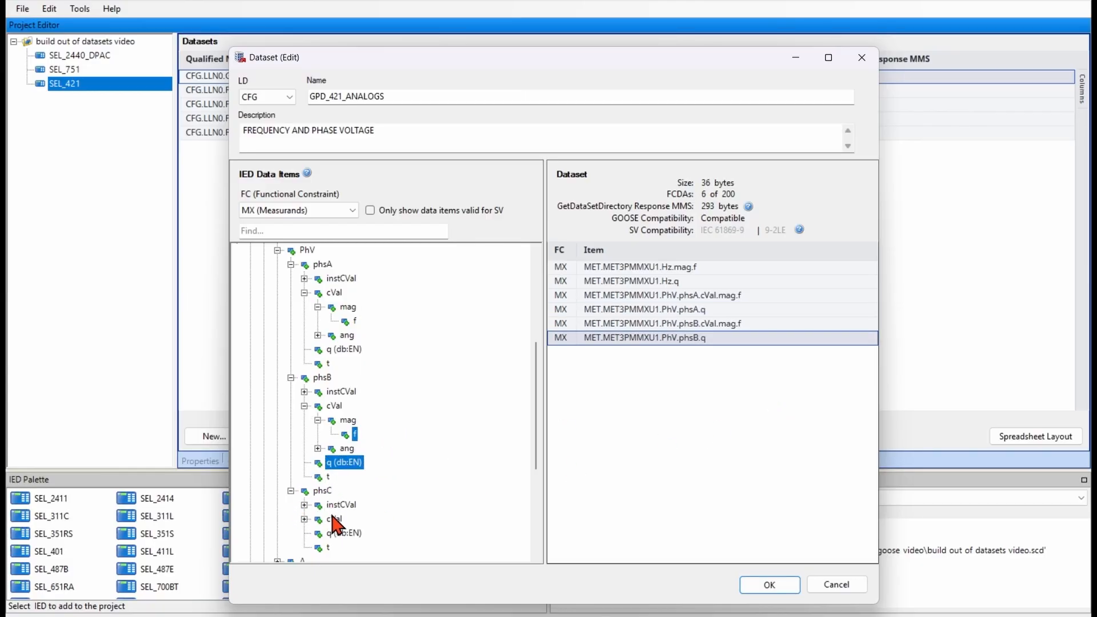
Add the phase C voltage items PhV.phsC.cVal.mag.f and PhV.phsC.q to the dataset and save GPD_421_ANALOGS
click(305, 519)
scroll(337, 515, down, 1)
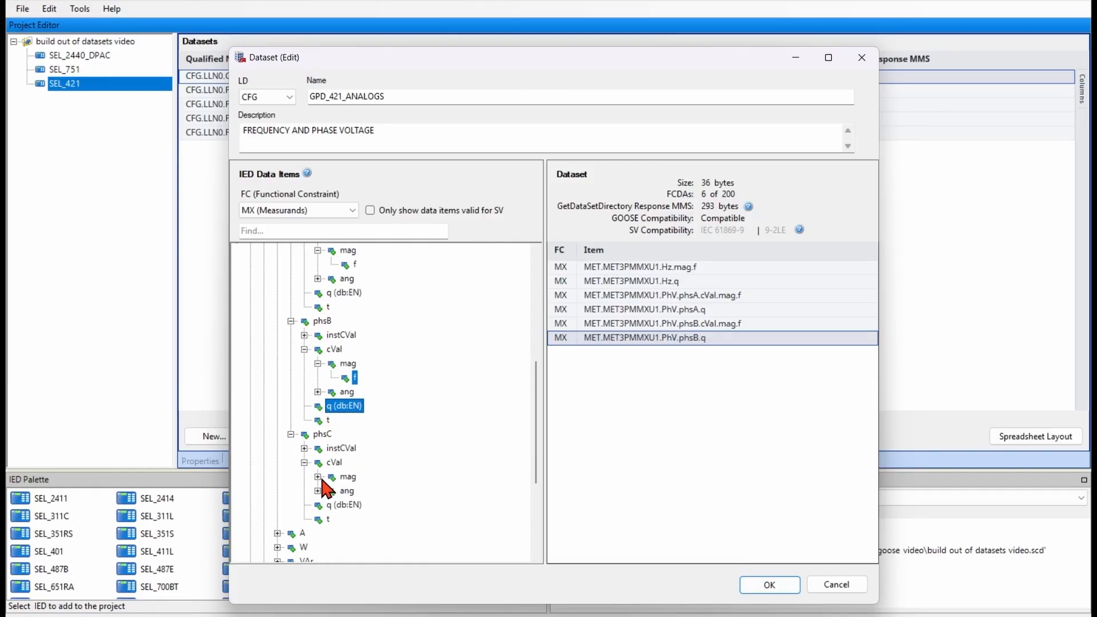
click(318, 476)
click(354, 492)
ctrl+click(343, 518)
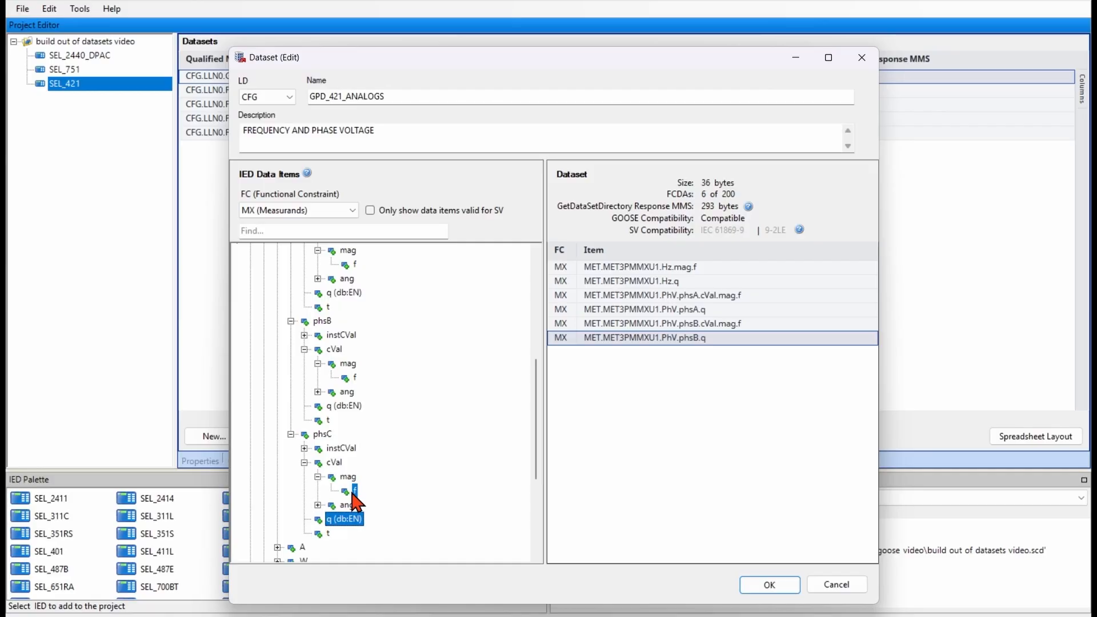
drag(343, 518, 741, 483)
scroll(369, 438, up, 1)
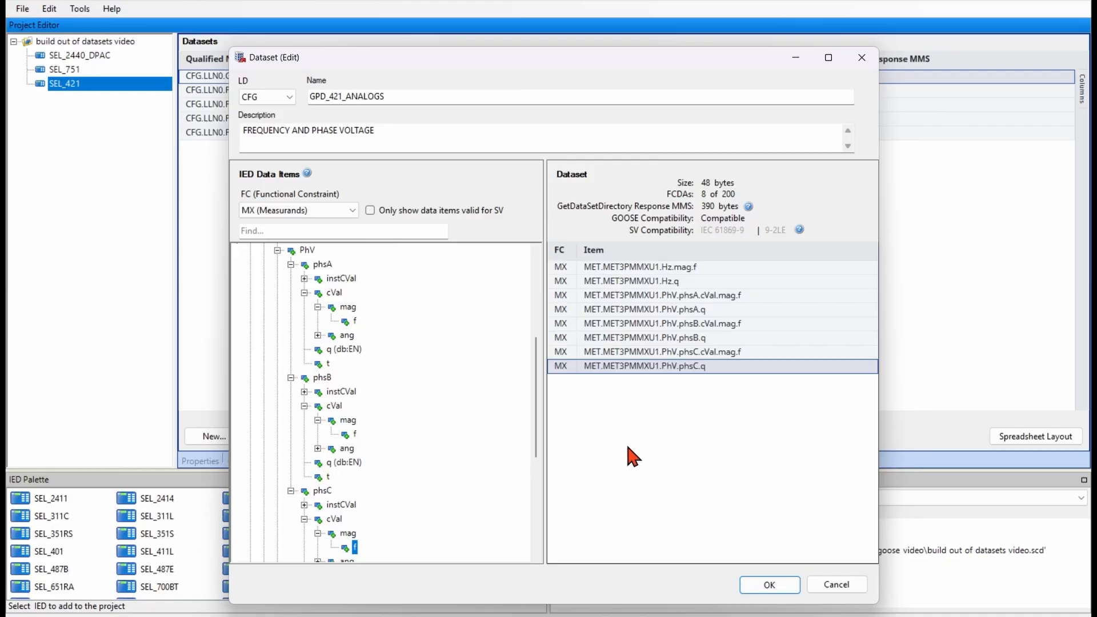
click(770, 585)
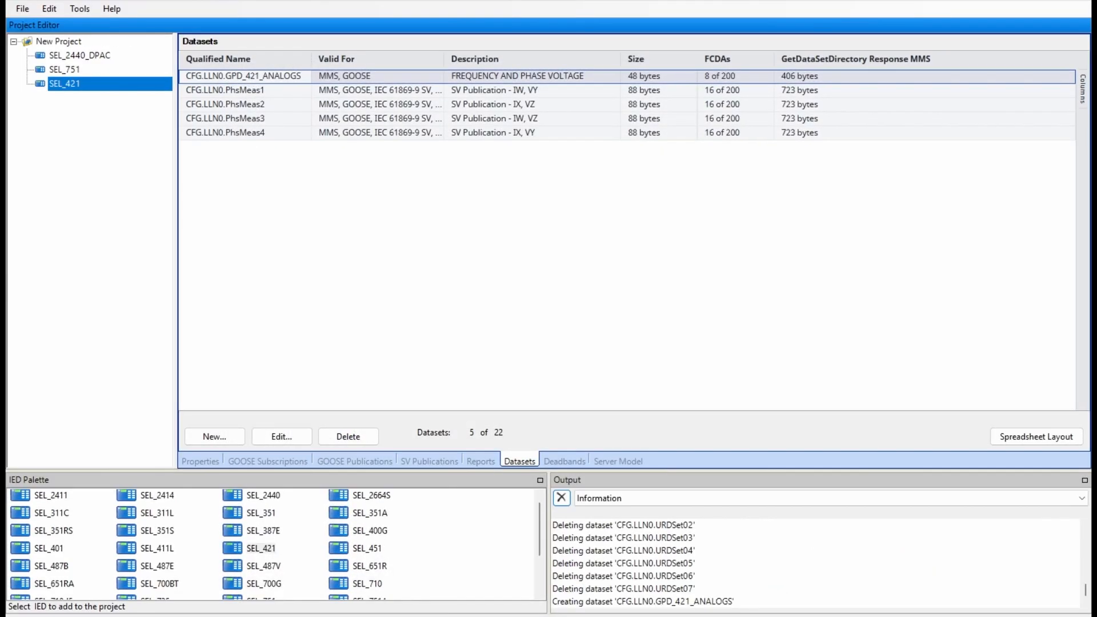